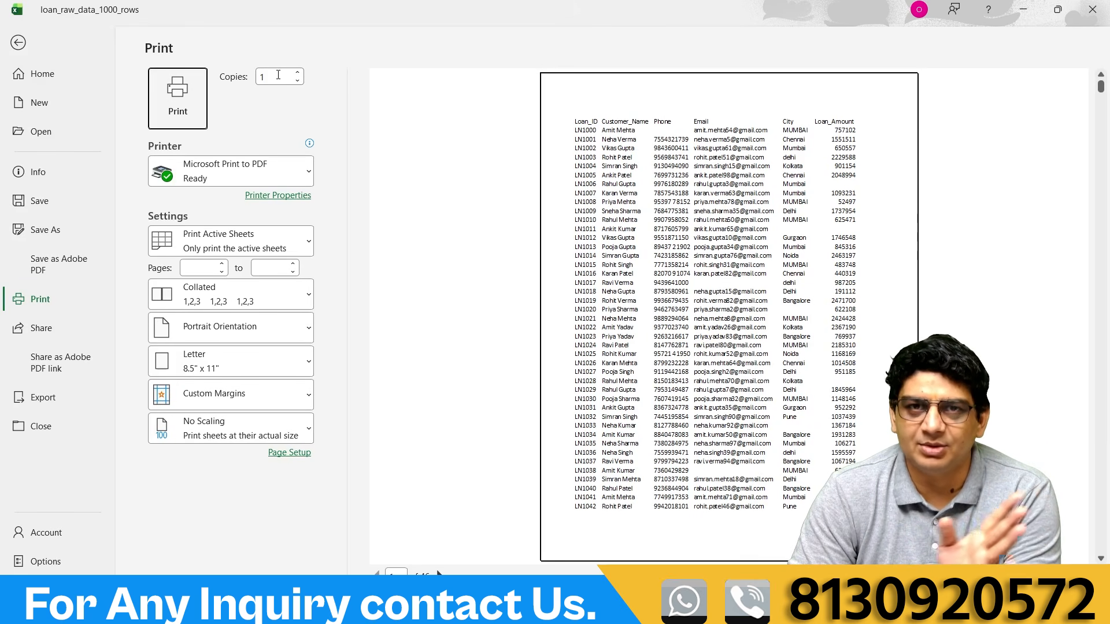
Review the available printers and the Microsoft Print to PDF document properties, leaving both as they are.
left_click(303, 171)
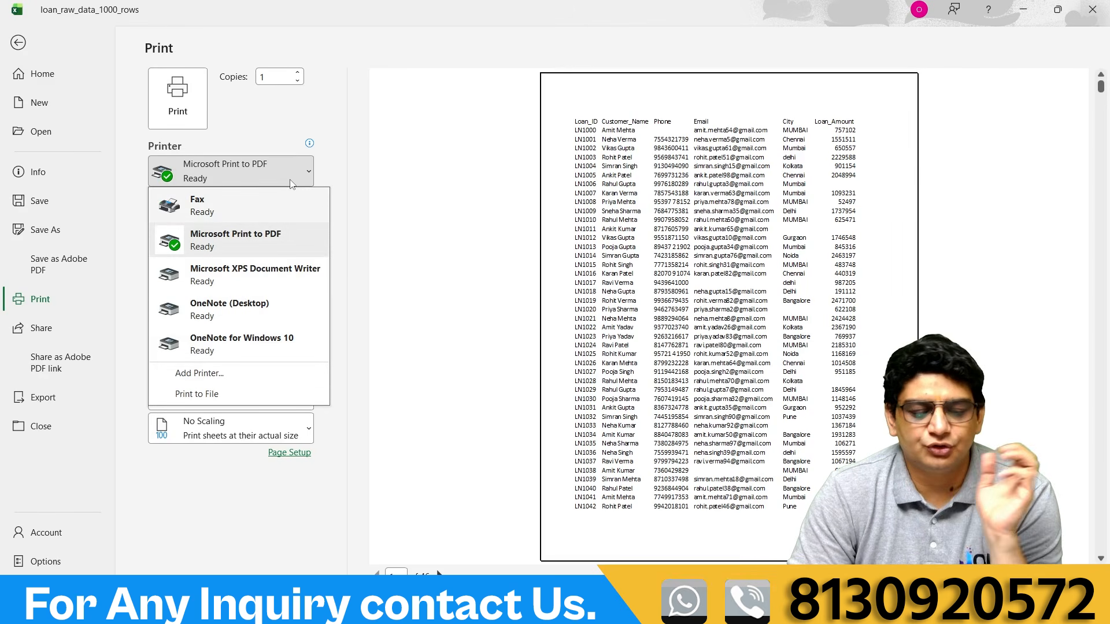
left_click(294, 180)
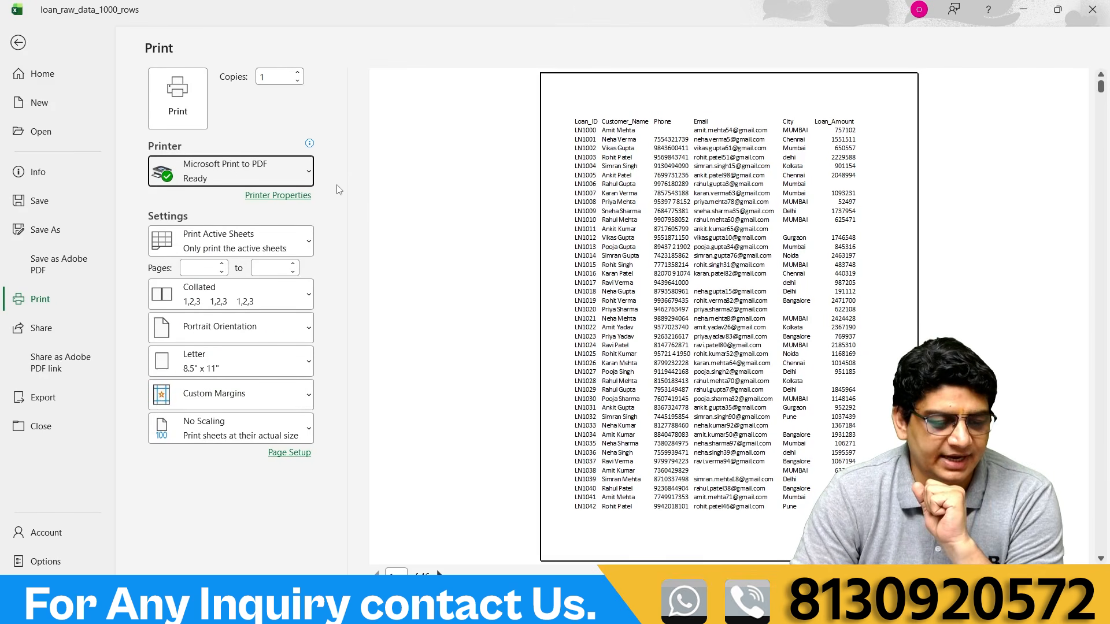
left_click(277, 196)
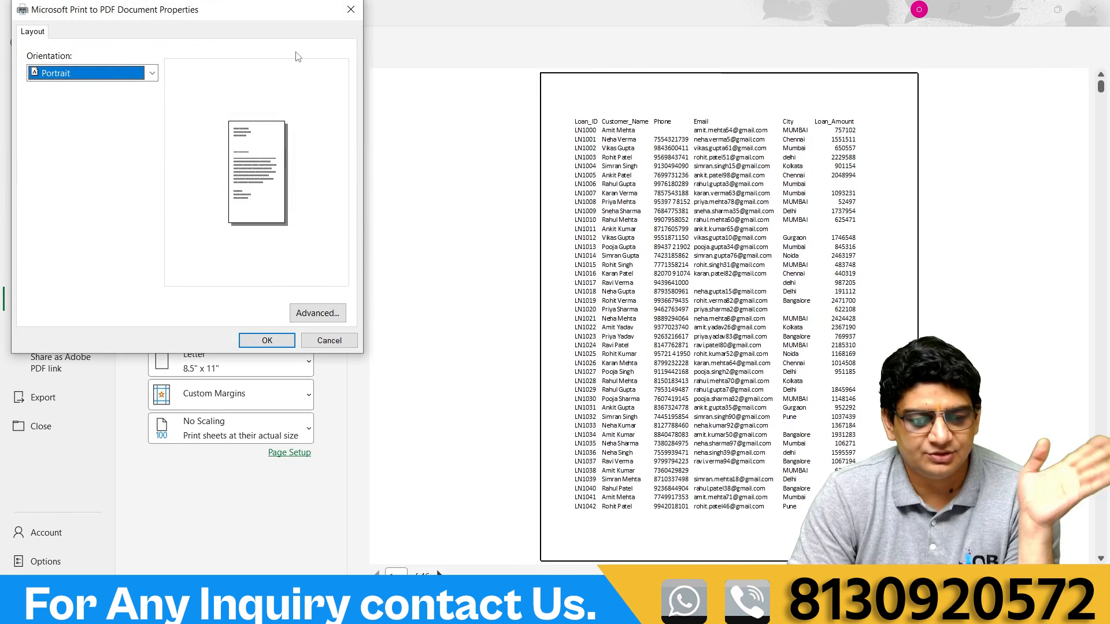
left_click(351, 9)
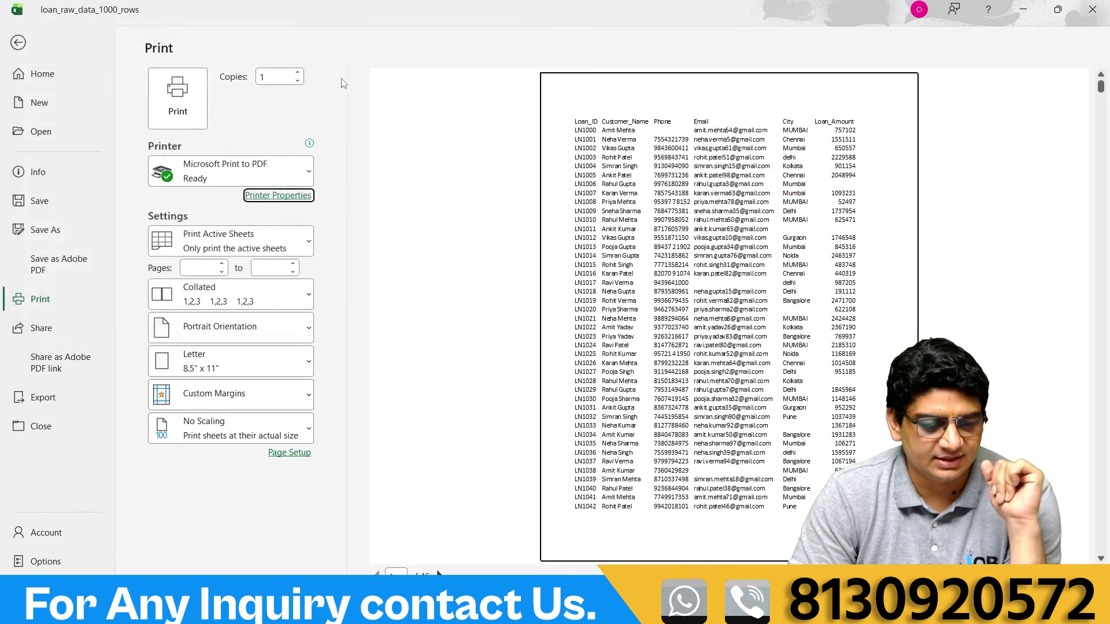
Preview the printout of the entire workbook, and set the print scope to the current selection only.
left_click(306, 239)
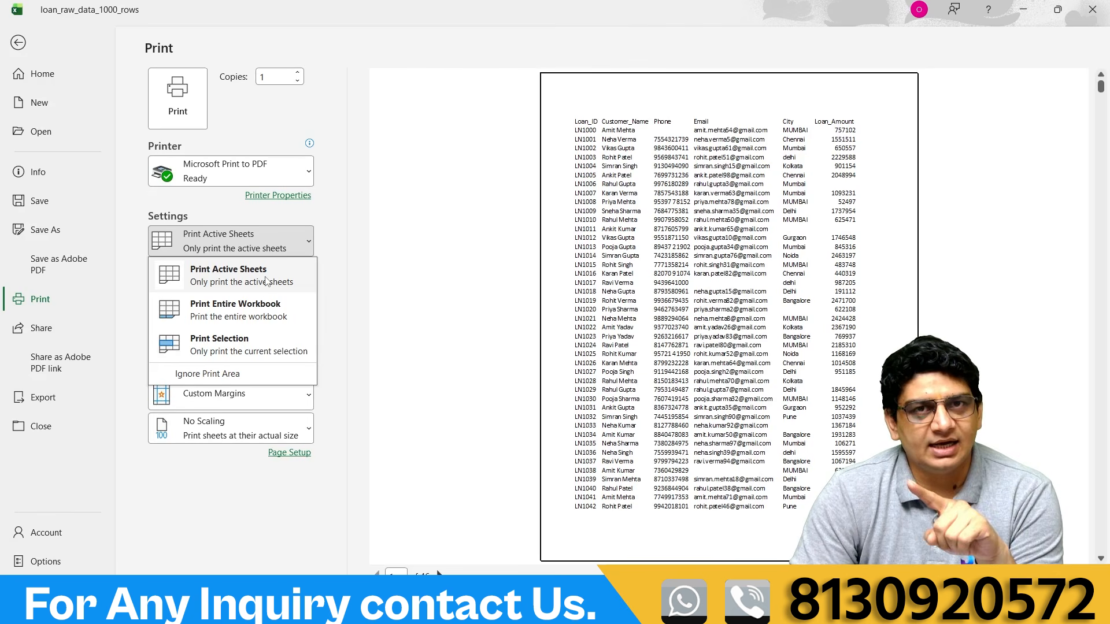
left_click(234, 317)
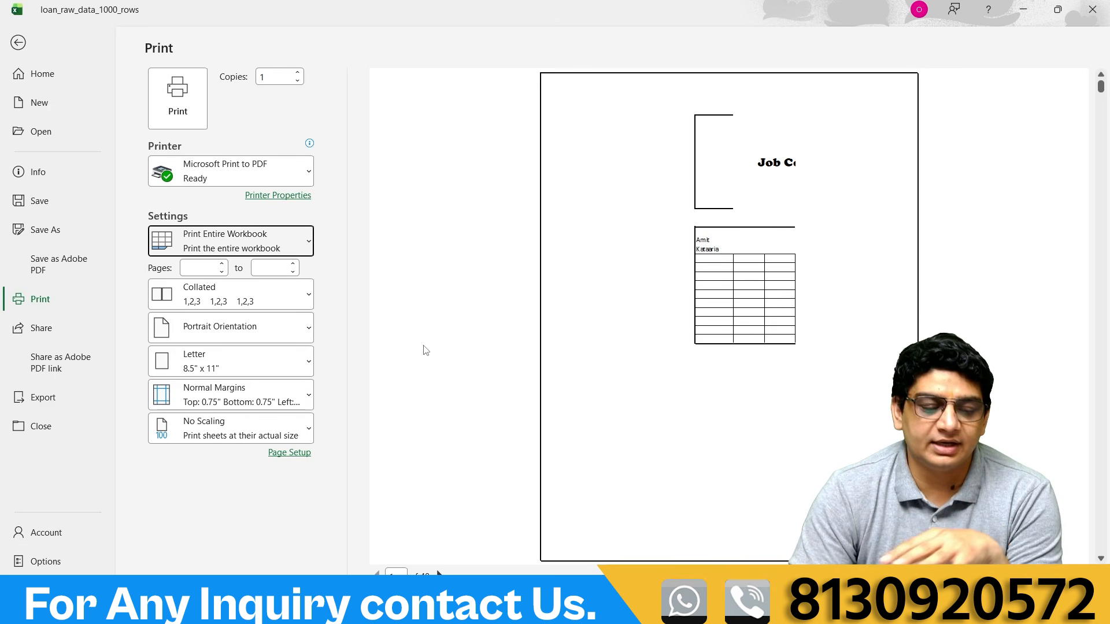
left_click(292, 257)
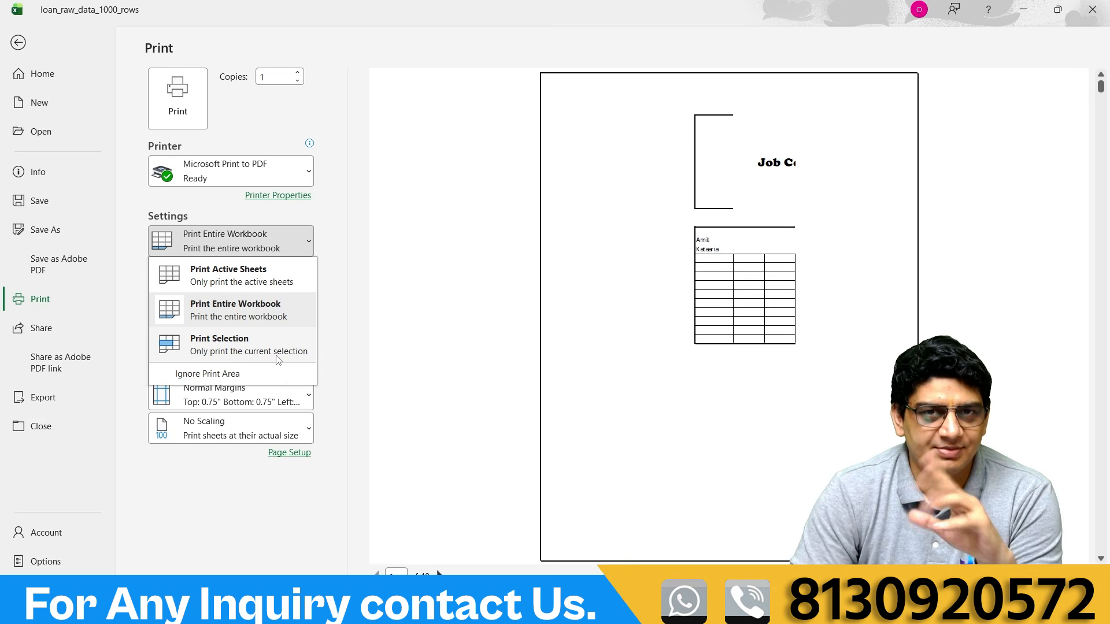
left_click(242, 349)
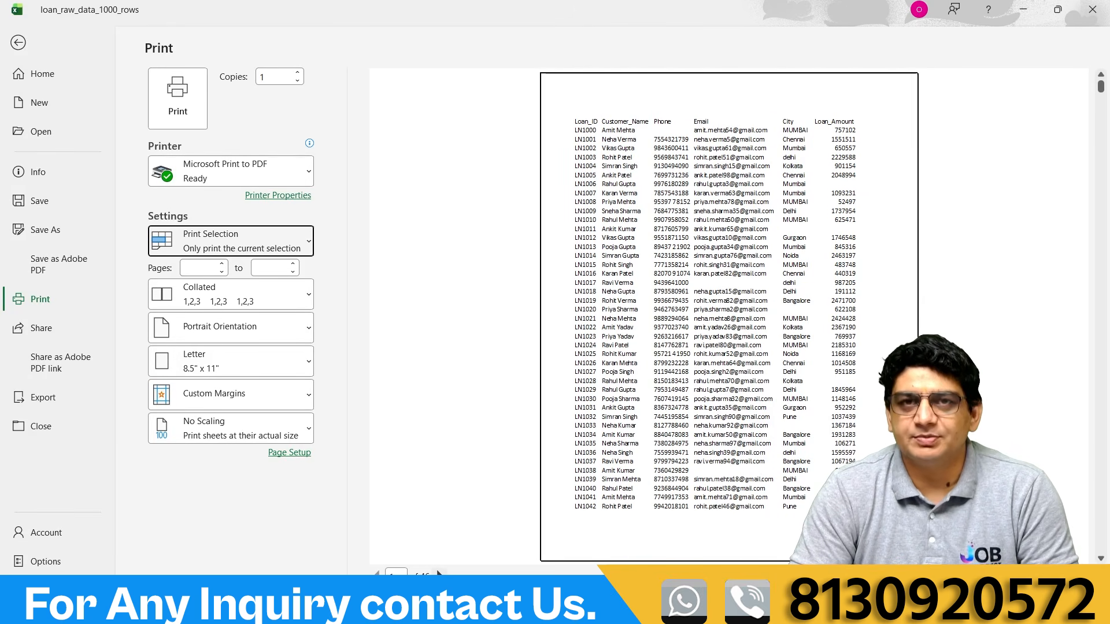
Set the print range to pages 1 to 46.
left_click(210, 270)
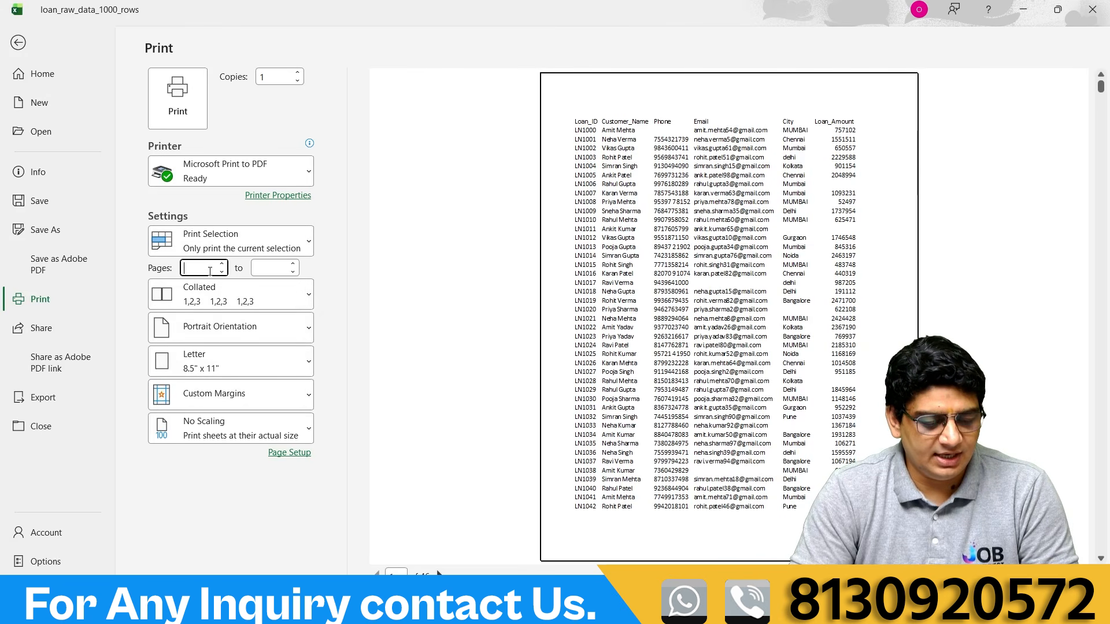
type("1")
key("Tab")
type("46")
left_click(395, 309)
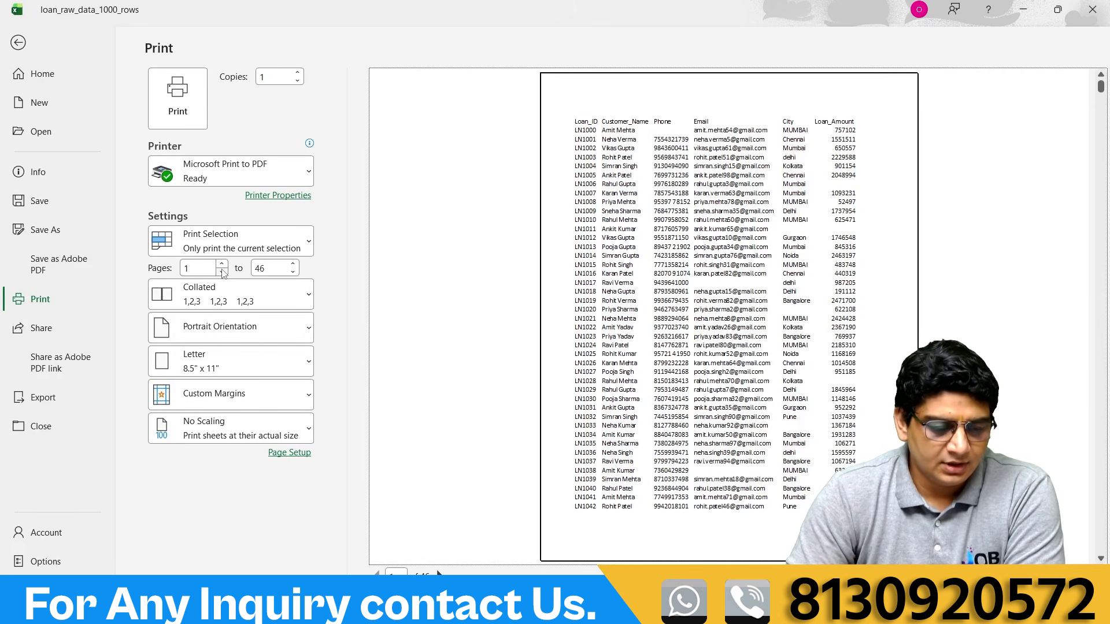
Check the collation choices, keeping Collated, and switch the page orientation to landscape.
left_click(302, 298)
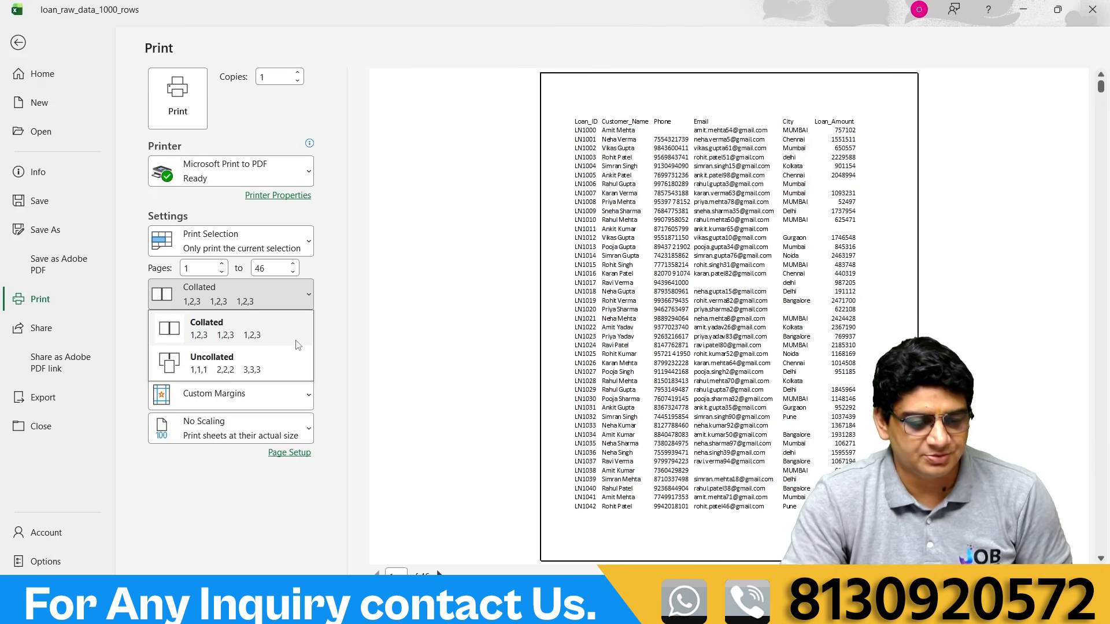
left_click(302, 317)
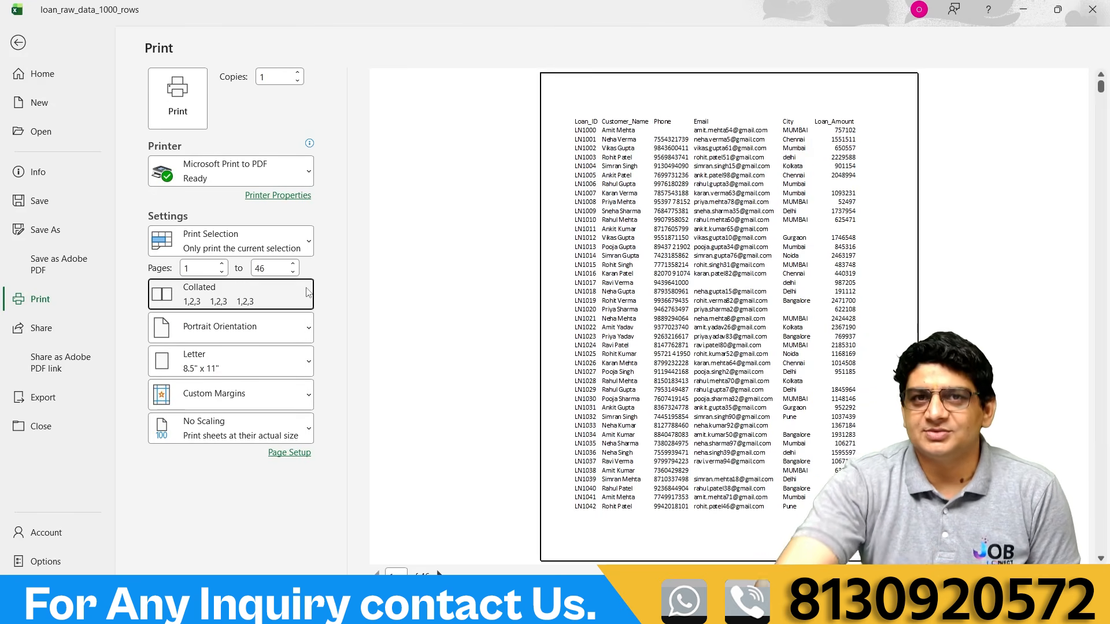
left_click(309, 329)
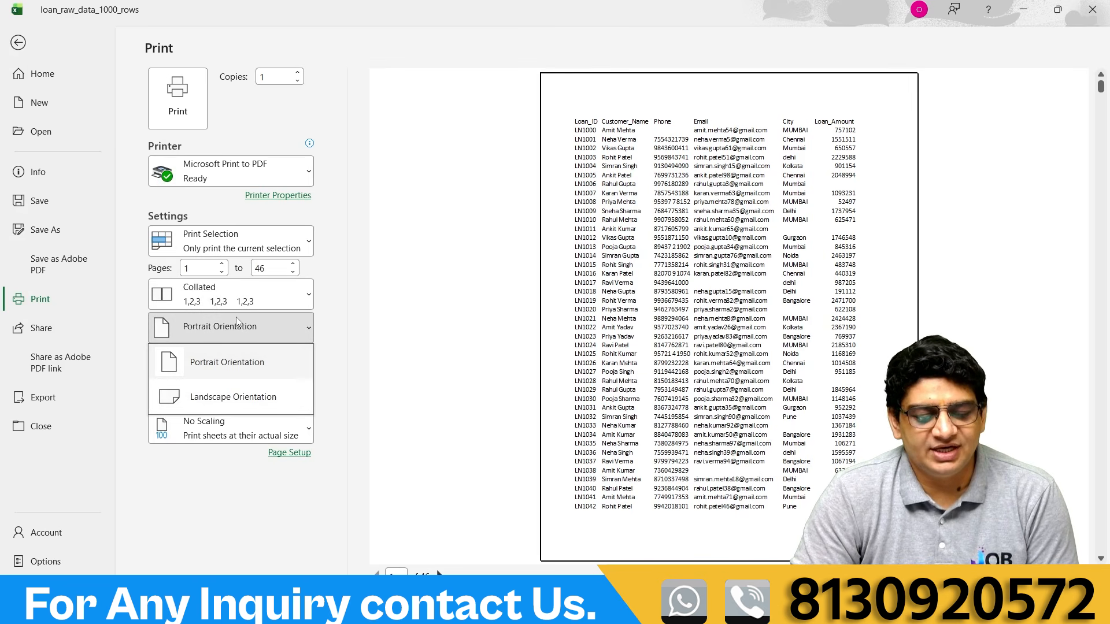
left_click(230, 373)
left_click(285, 338)
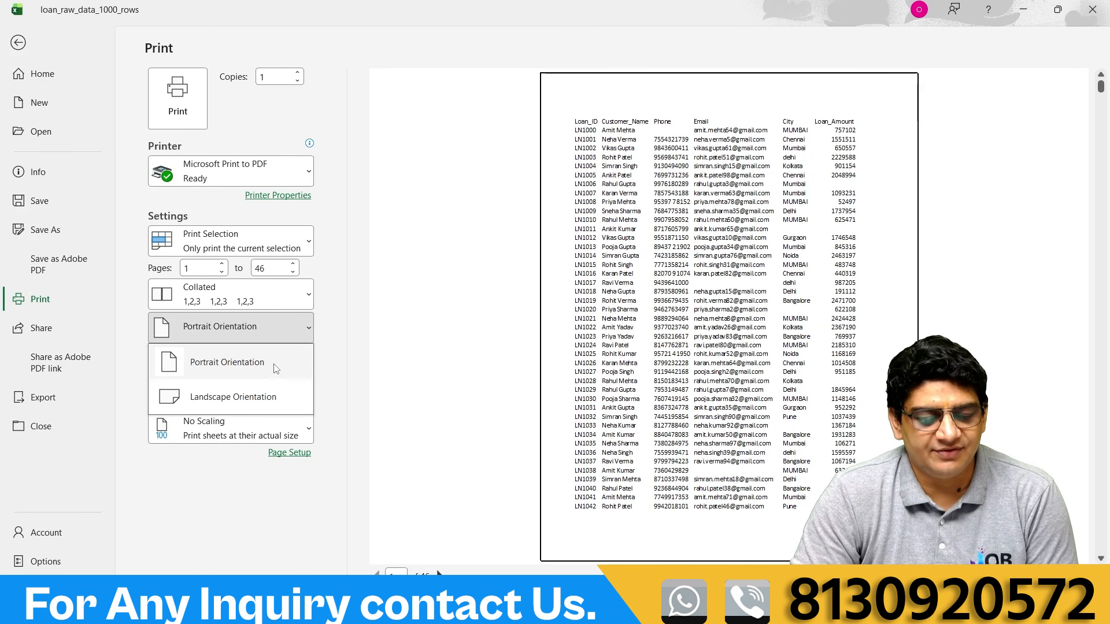
left_click(281, 397)
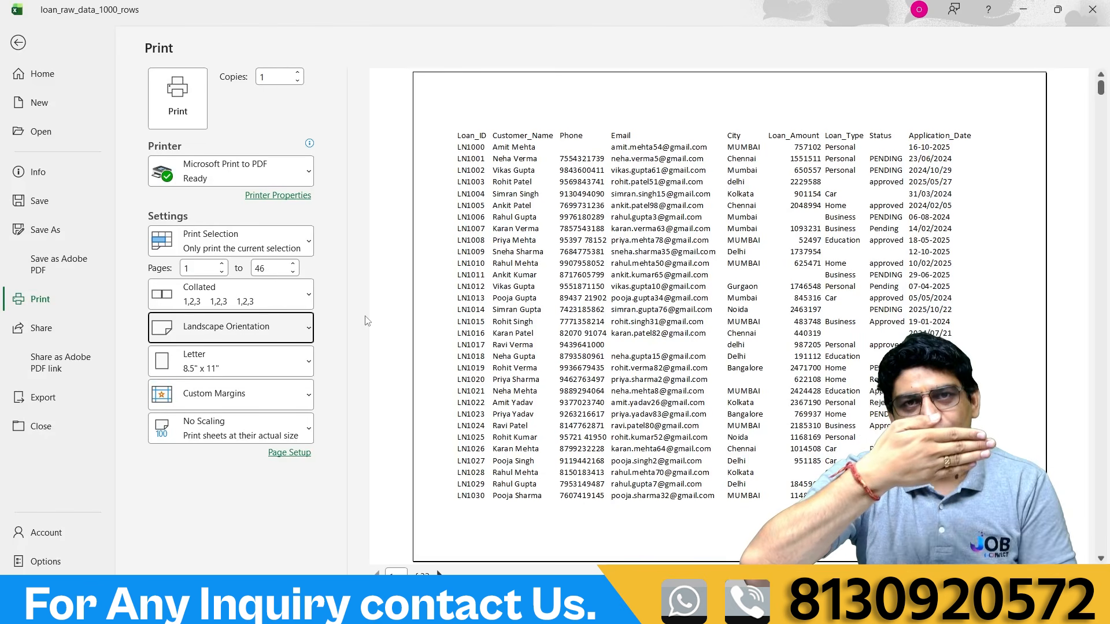
Set the paper size to A4 and the page orientation to portrait.
left_click(308, 362)
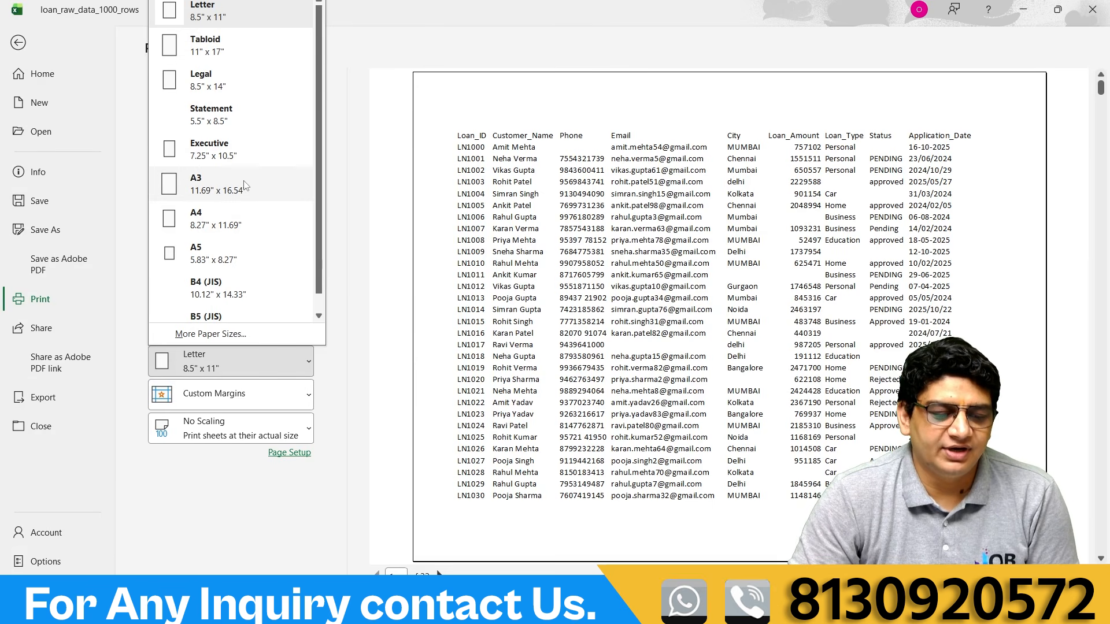
scroll(240, 208, "down", 1)
scroll(243, 282, "up", 1)
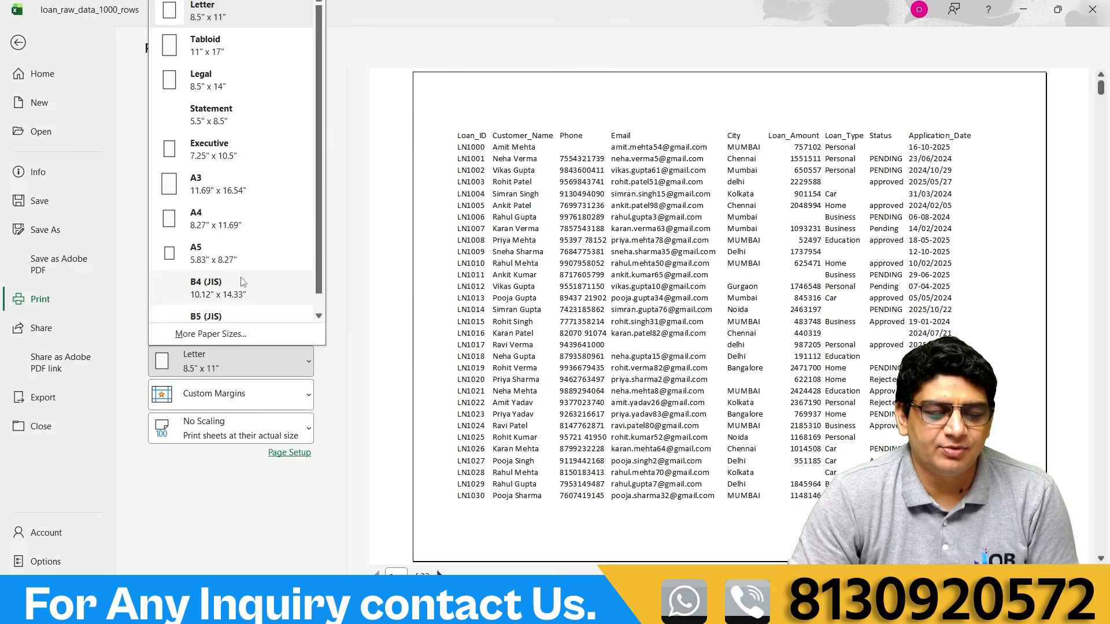
left_click(226, 226)
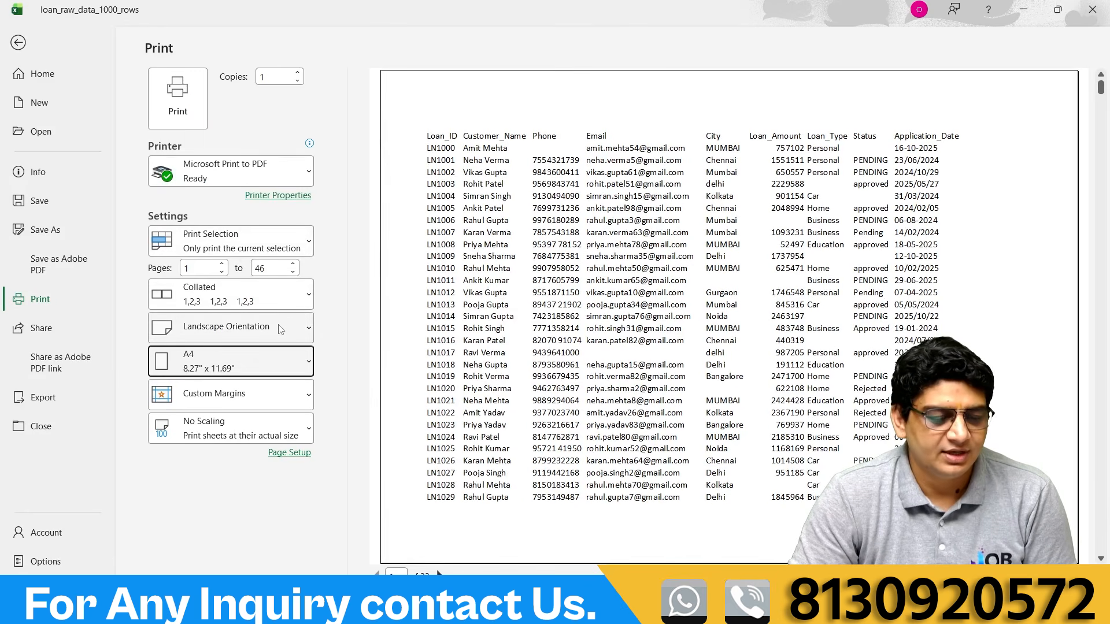
left_click(279, 329)
left_click(235, 362)
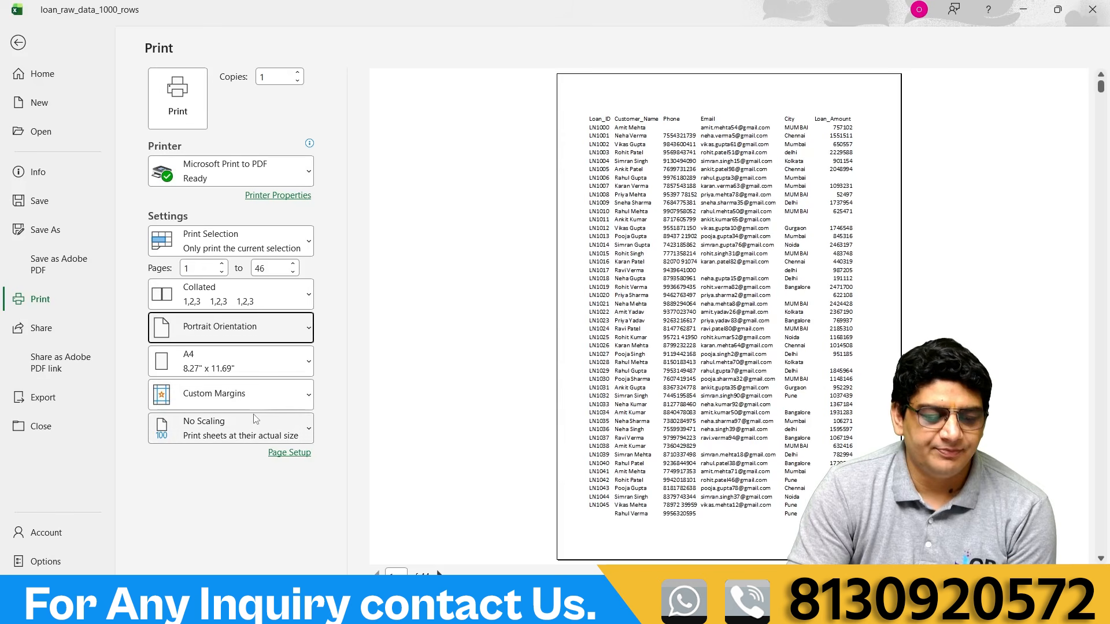
Try the Normal and Wide margin presets on the printout, and apply Narrow margins.
left_click(237, 399)
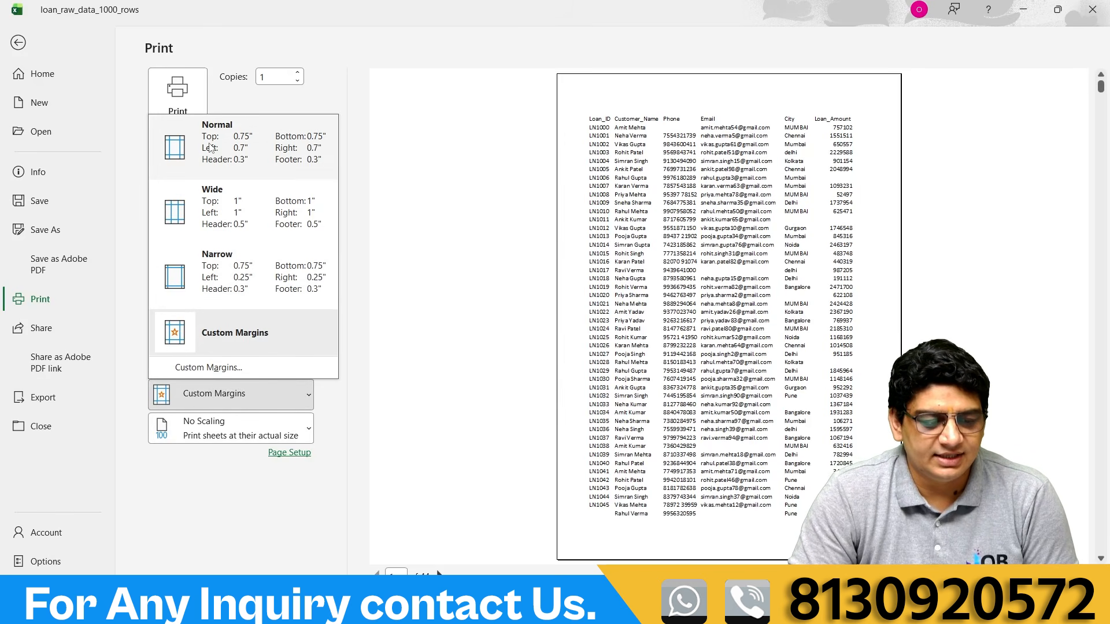
left_click(237, 144)
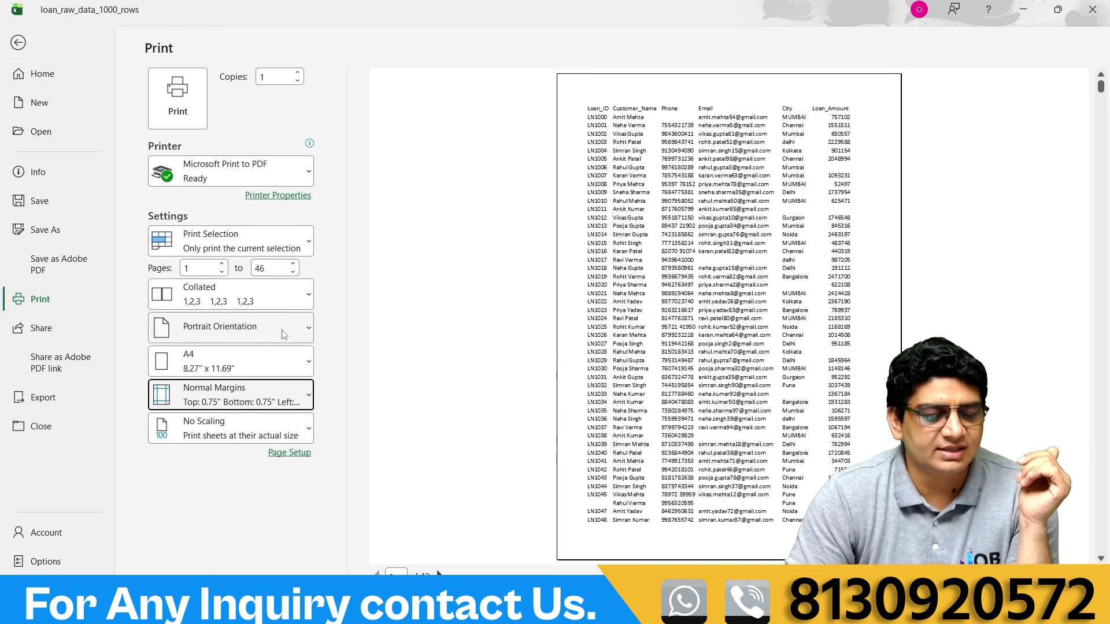
left_click(300, 392)
left_click(242, 261)
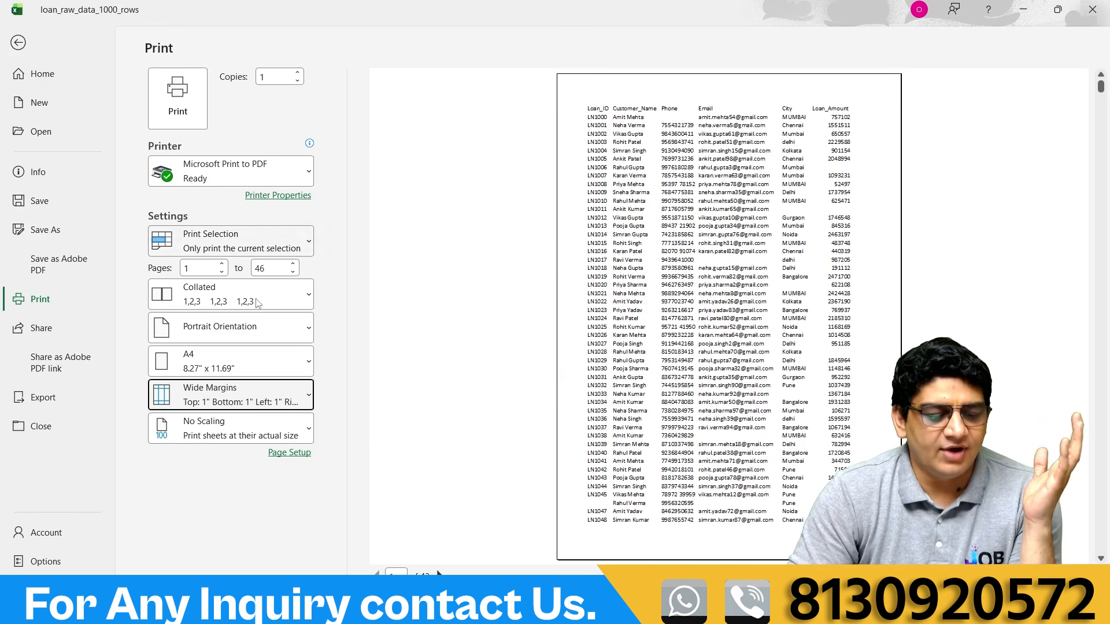
left_click(308, 395)
left_click(230, 319)
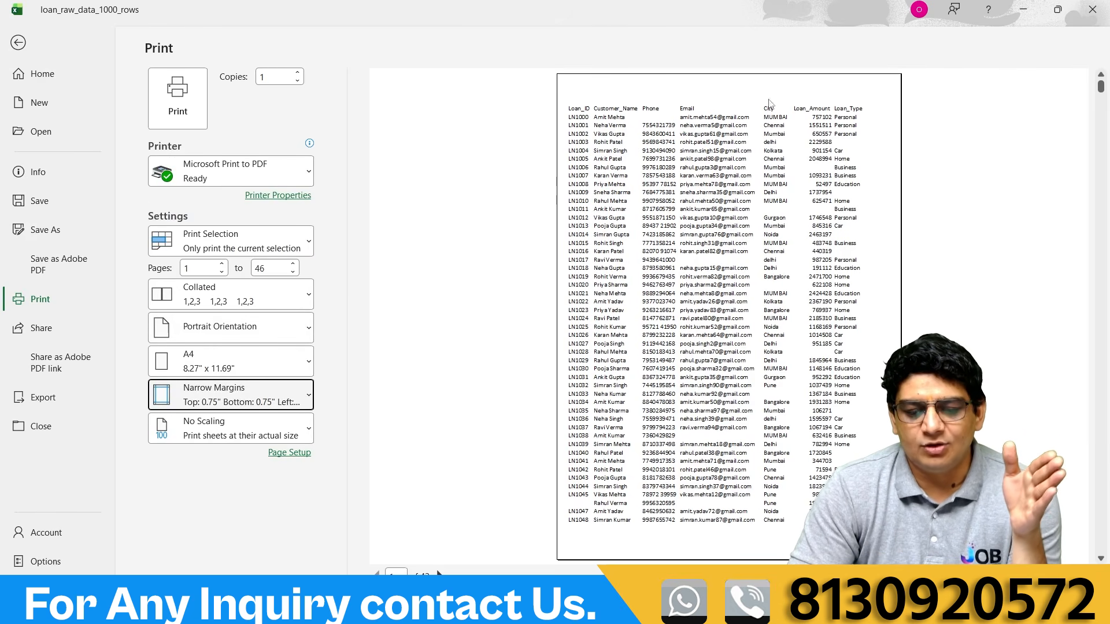
Preview fitting the sheet, all columns and all rows on one page, and return the print scaling to No Scaling.
left_click(292, 435)
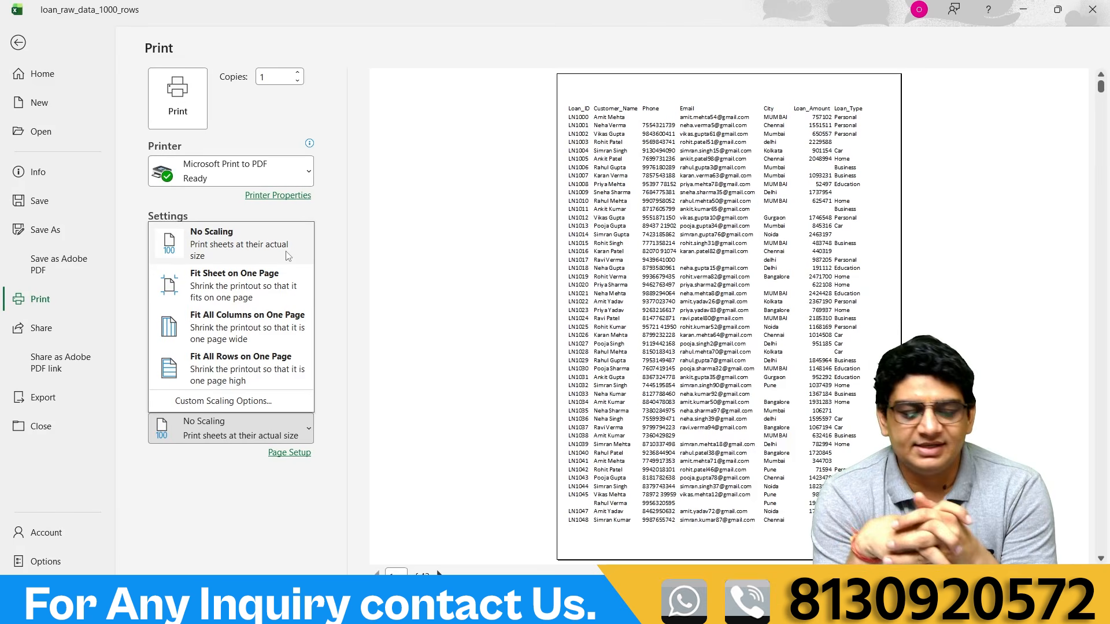
left_click(249, 288)
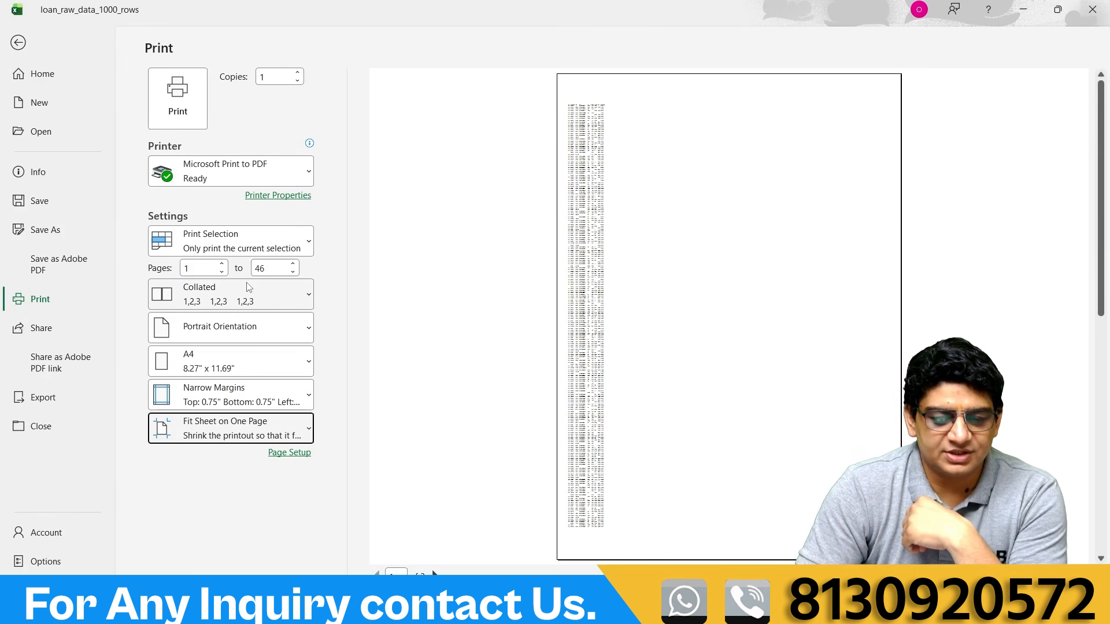
left_click(229, 429)
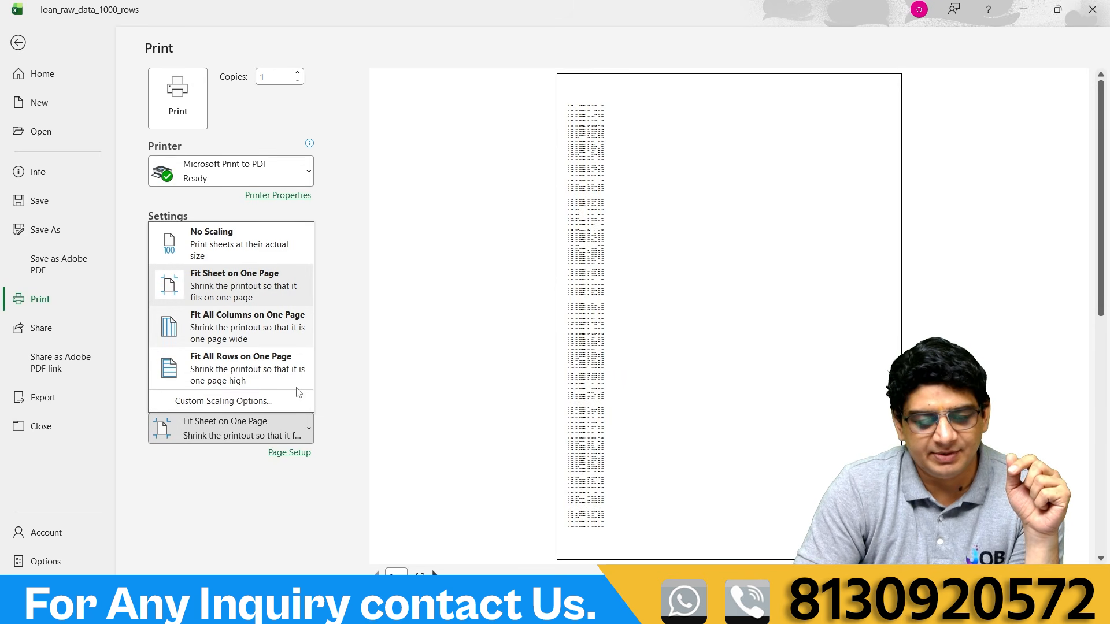
left_click(225, 335)
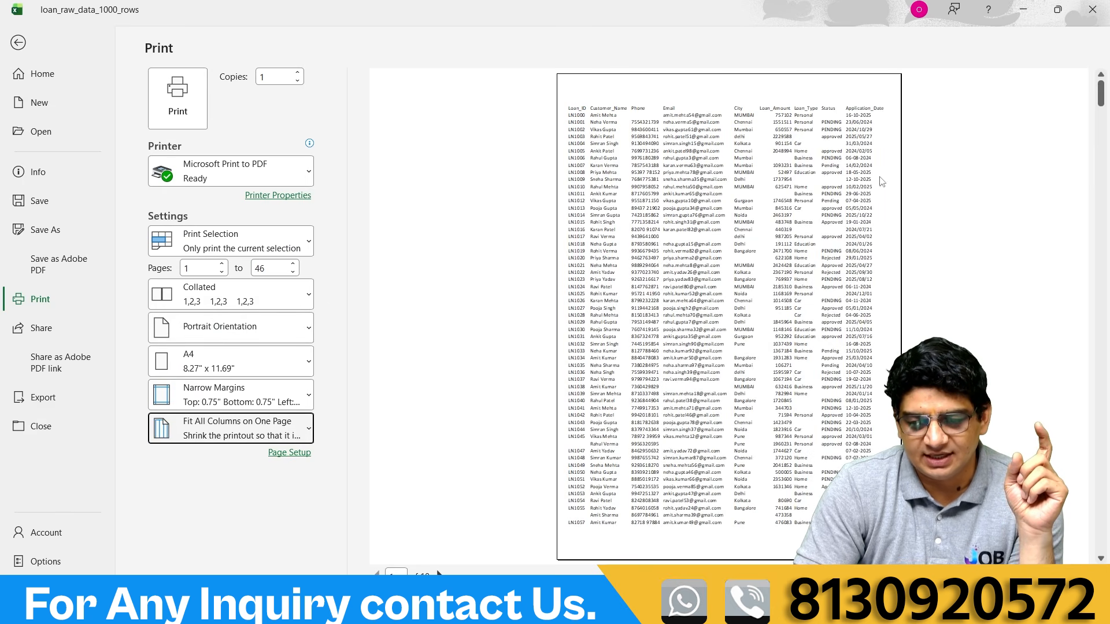
left_click(274, 430)
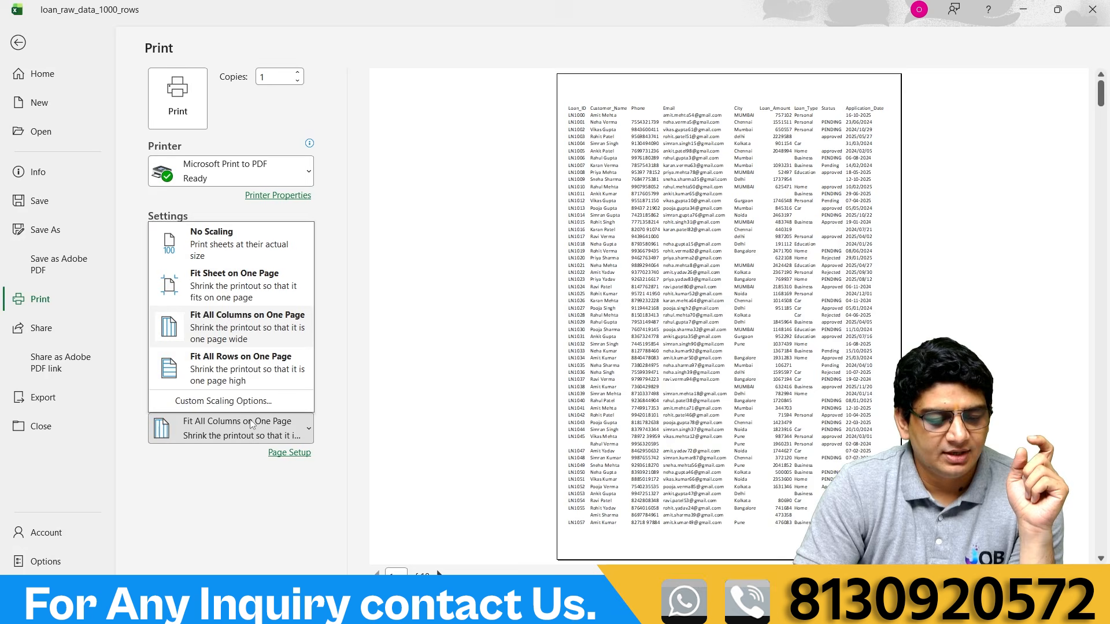
left_click(231, 373)
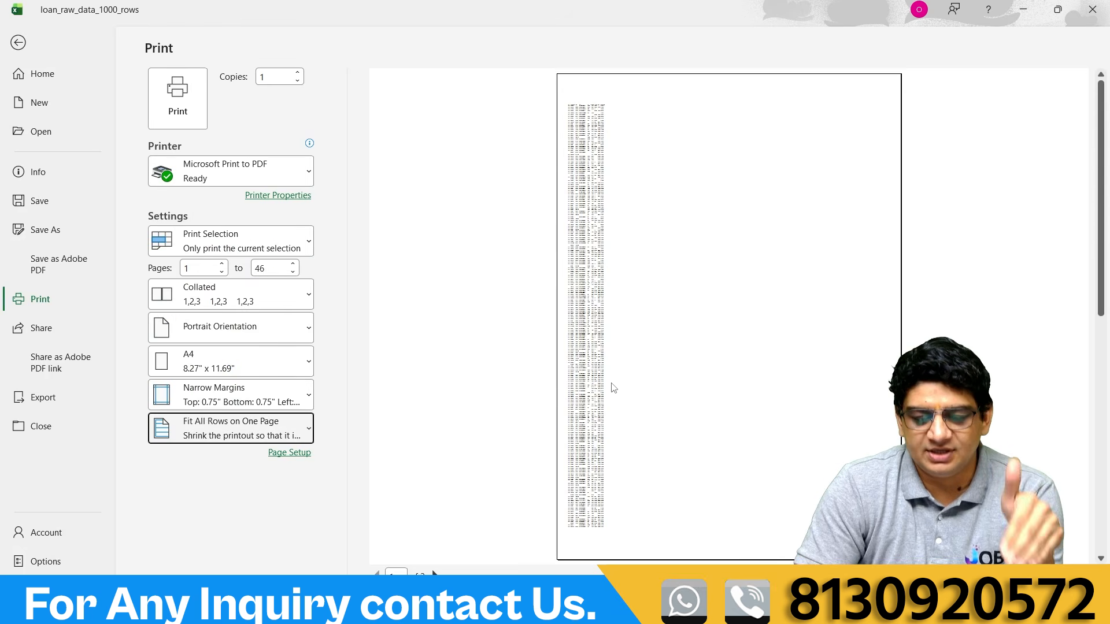
left_click(200, 432)
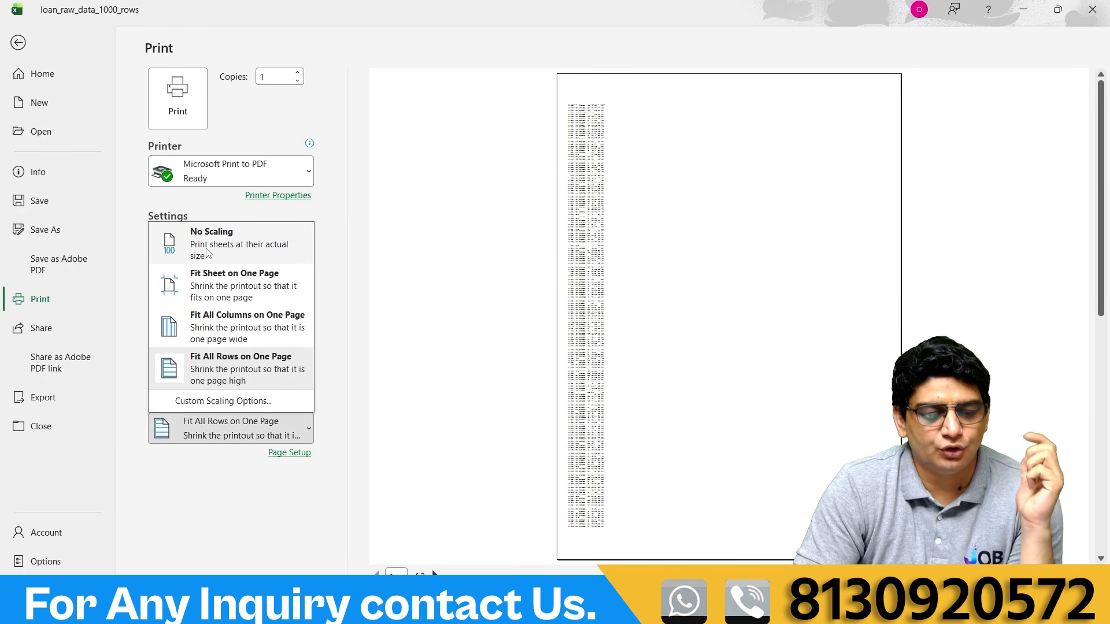
left_click(207, 253)
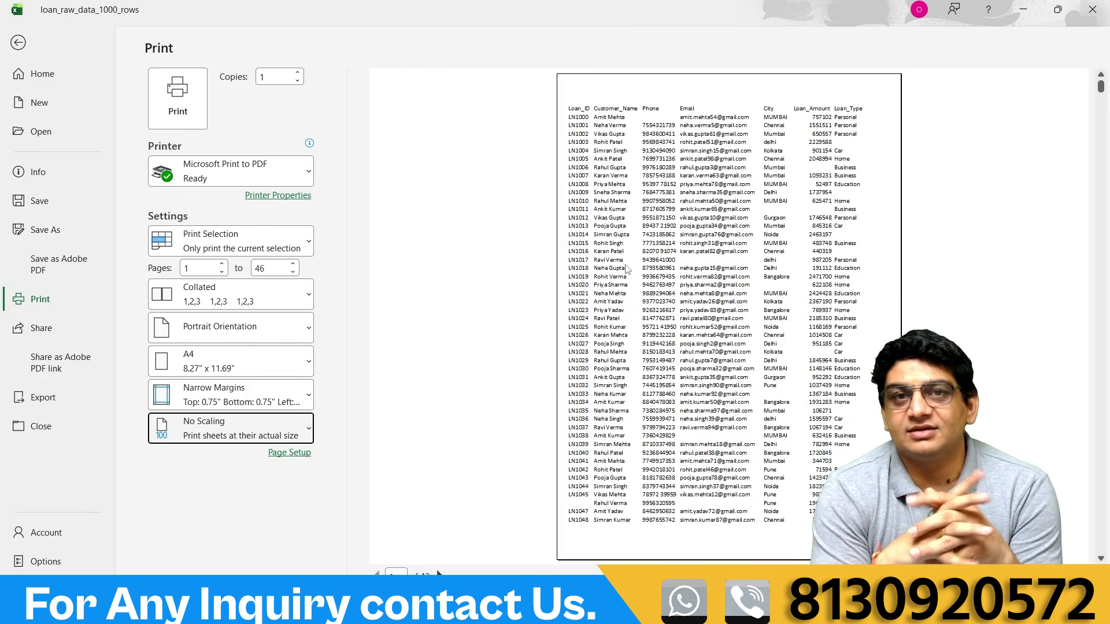
Save a copy of the loan data selection in the Downloads folder as a PDF named "today class".
left_click(54, 230)
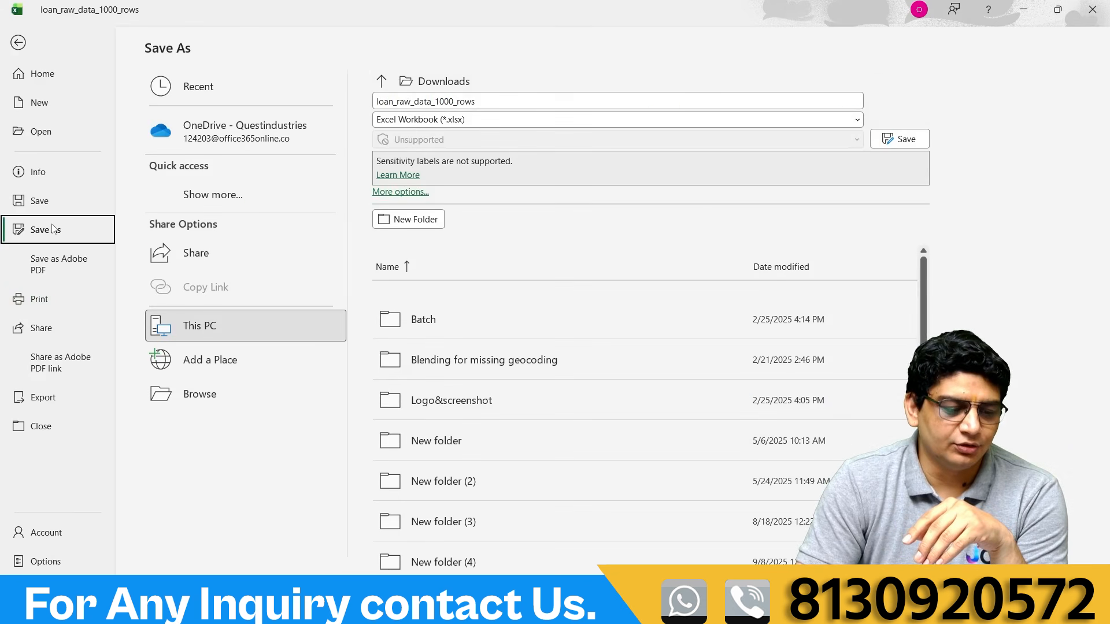
left_click(204, 400)
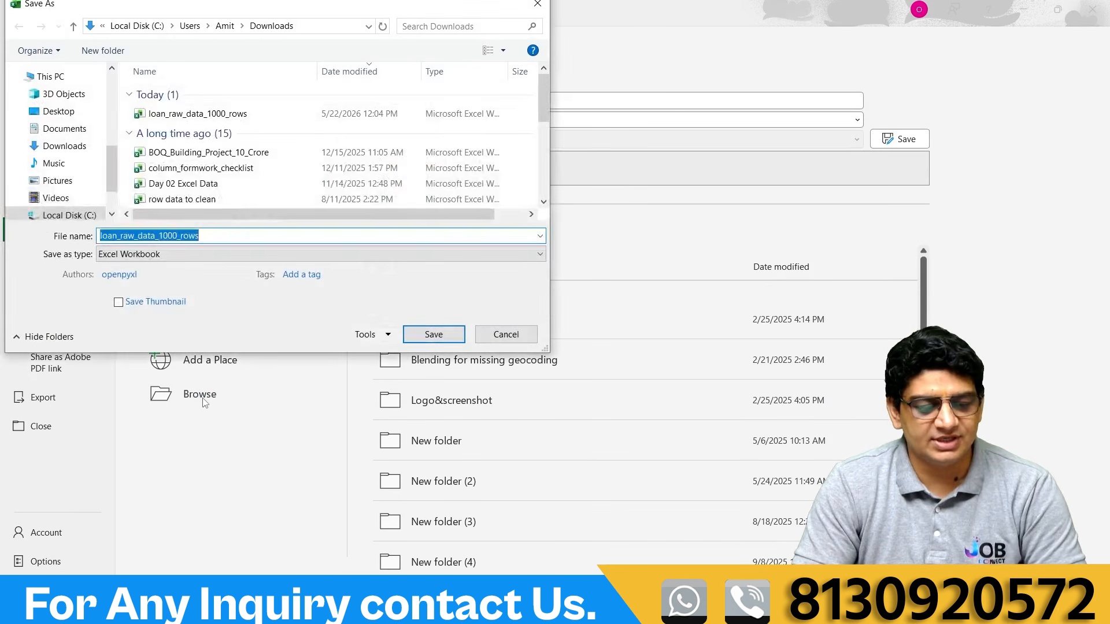
left_click(56, 145)
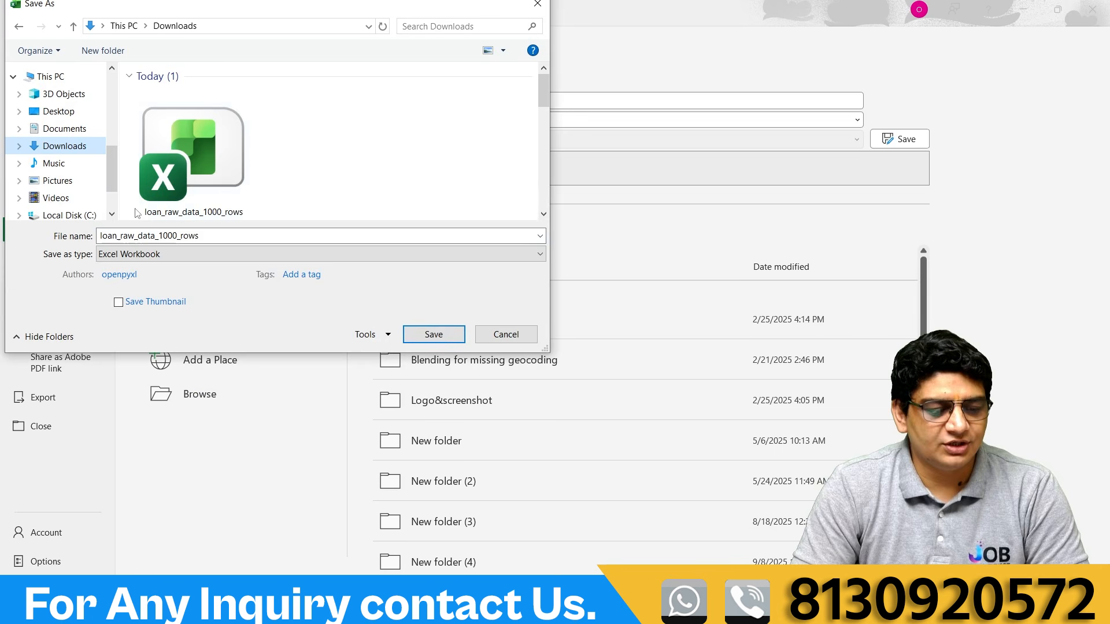
double_click(224, 236)
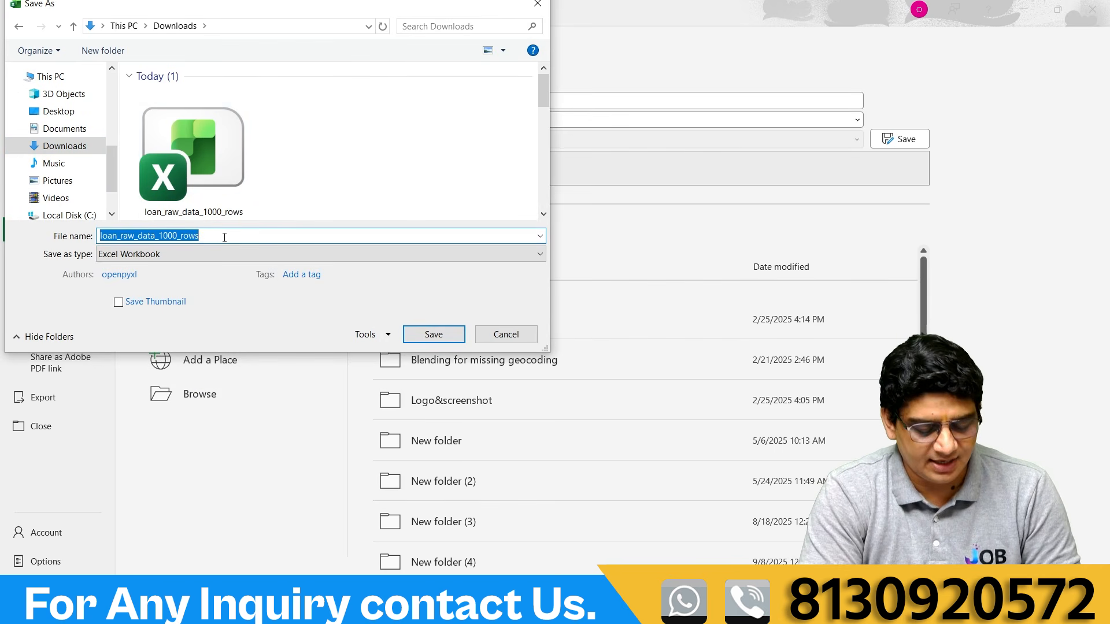
type("today class")
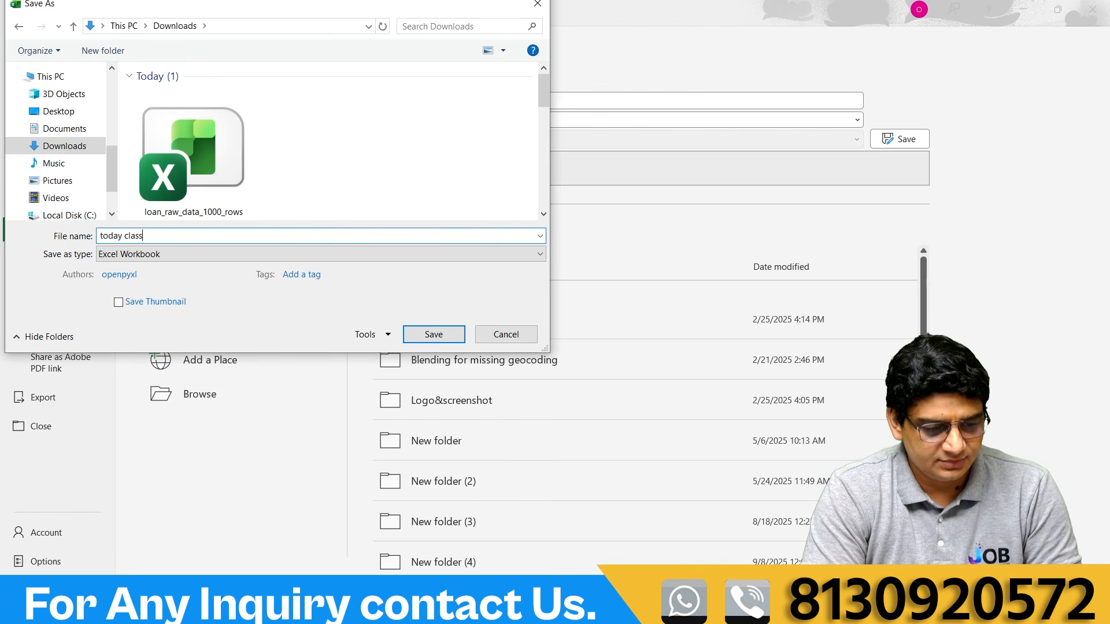
left_click(190, 256)
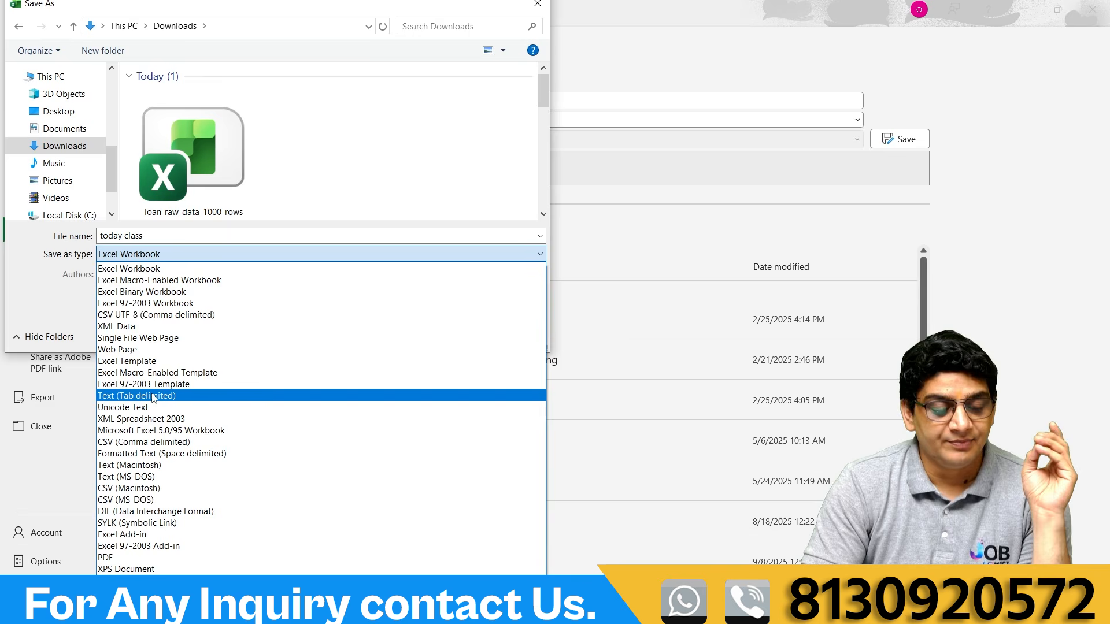
left_click(154, 562)
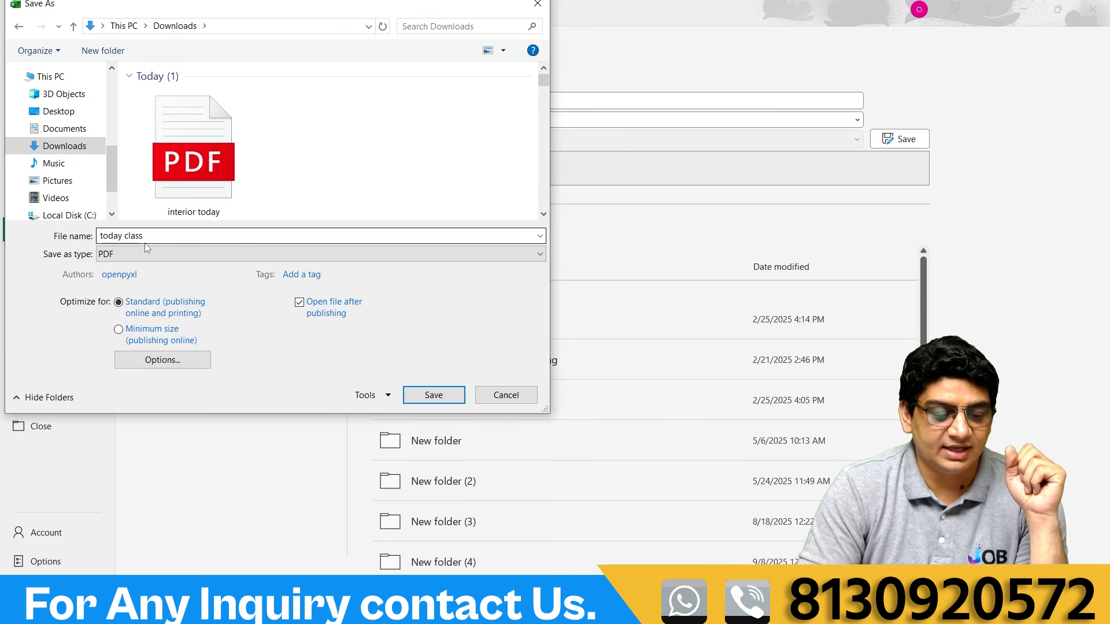
left_click(434, 395)
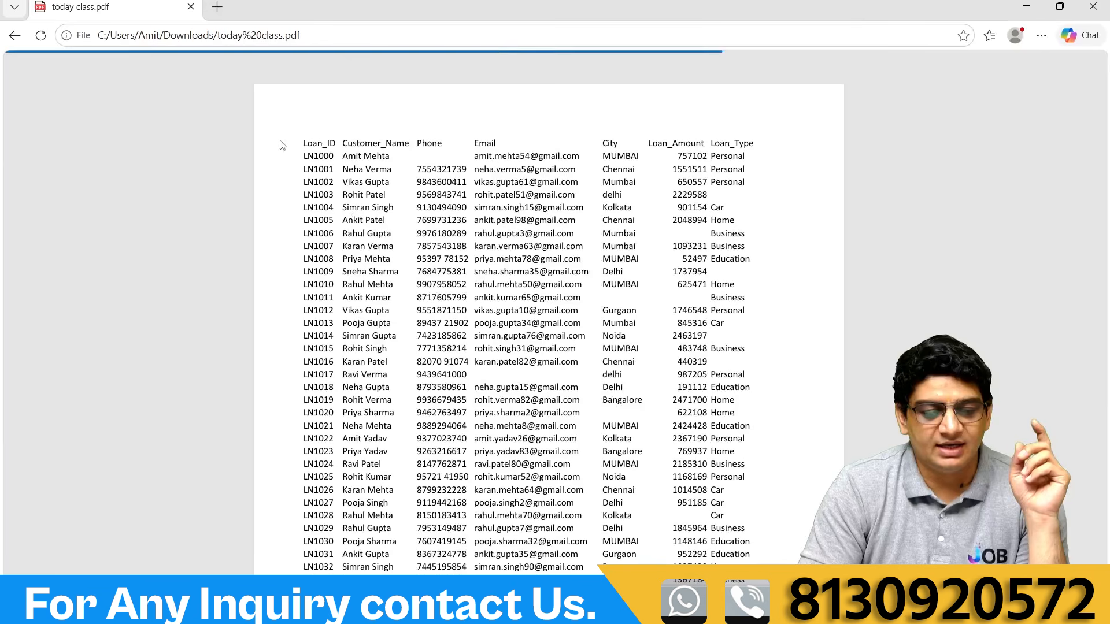
Look through the exported PDF, close its Acrobat window, and switch back to the Loan_Raw_Data sheet in Excel.
scroll(282, 145, "down", 10)
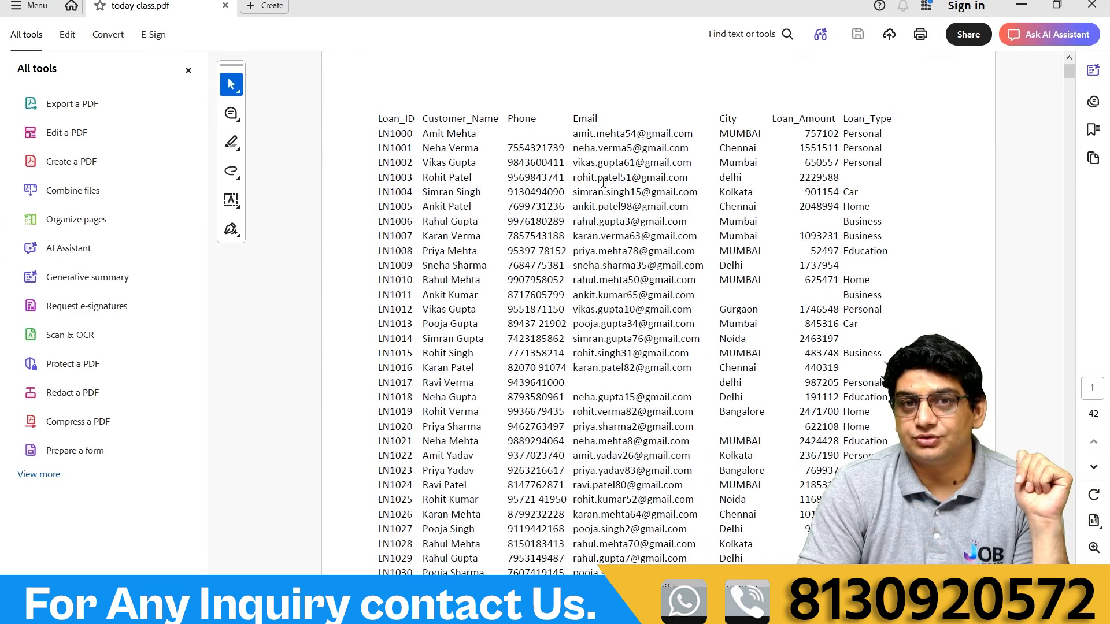
left_click(1092, 4)
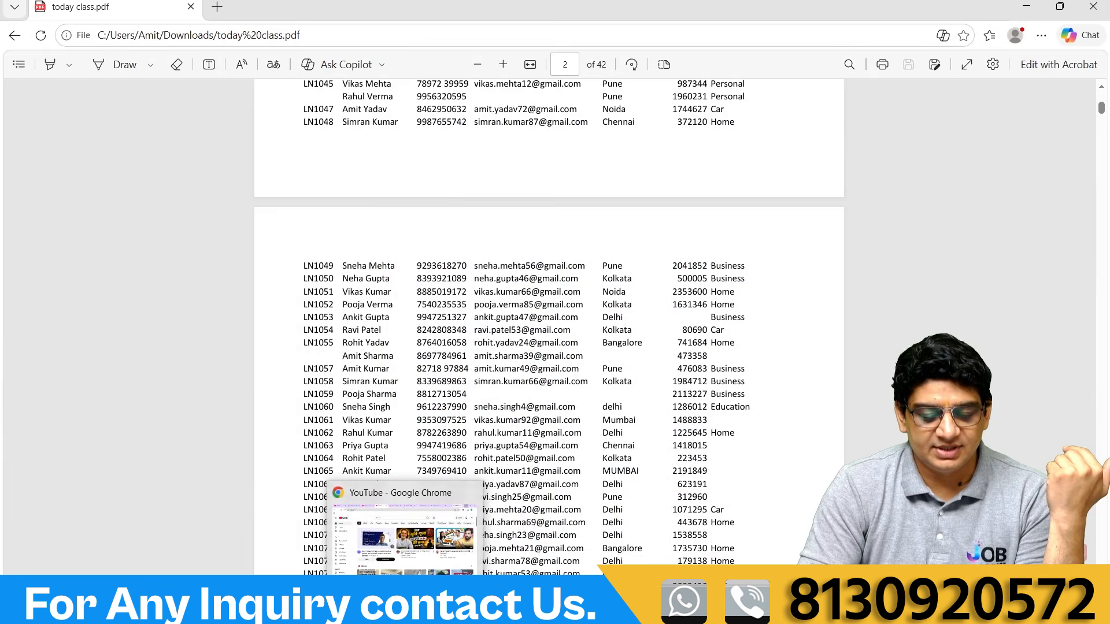
left_click(434, 606)
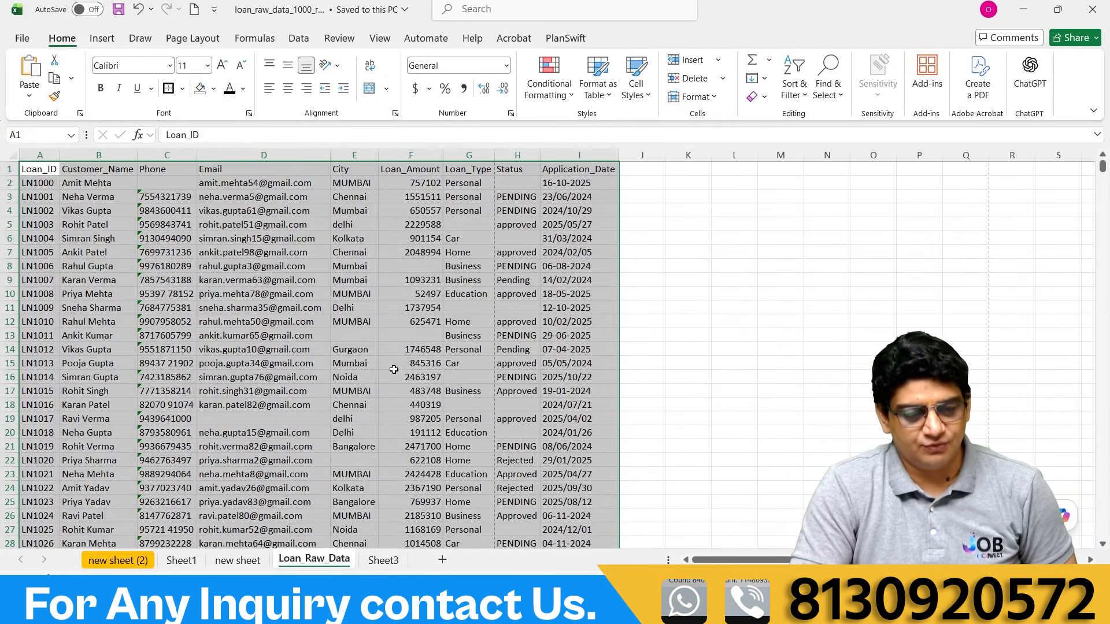
left_click(88, 277)
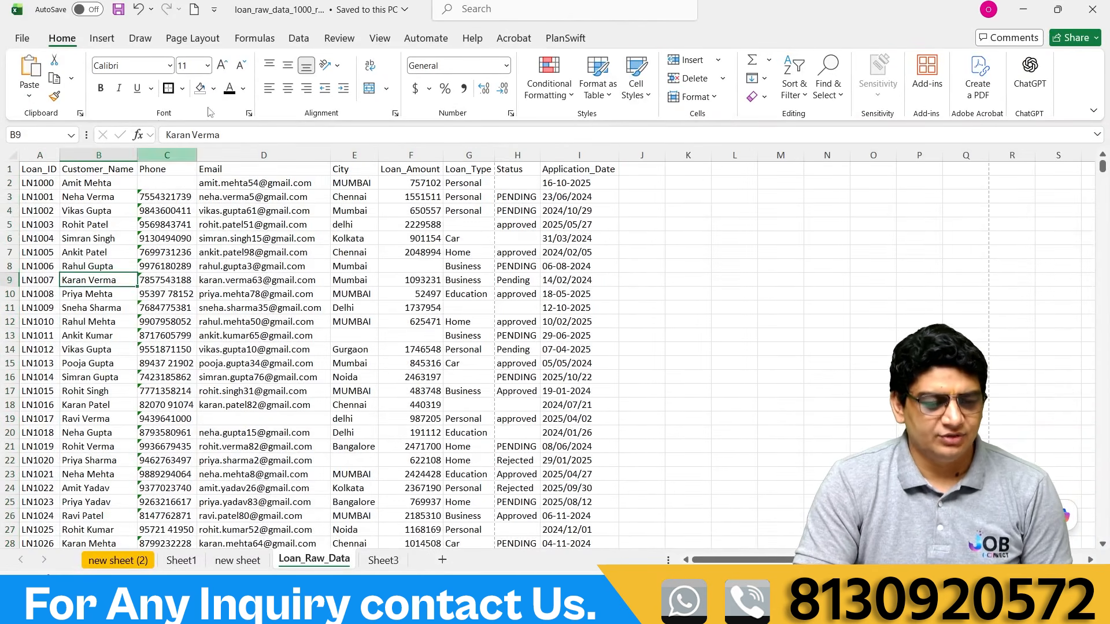
Keep Narrow margins for the loan data sheet and check the available page orientations and paper sizes.
left_click(184, 40)
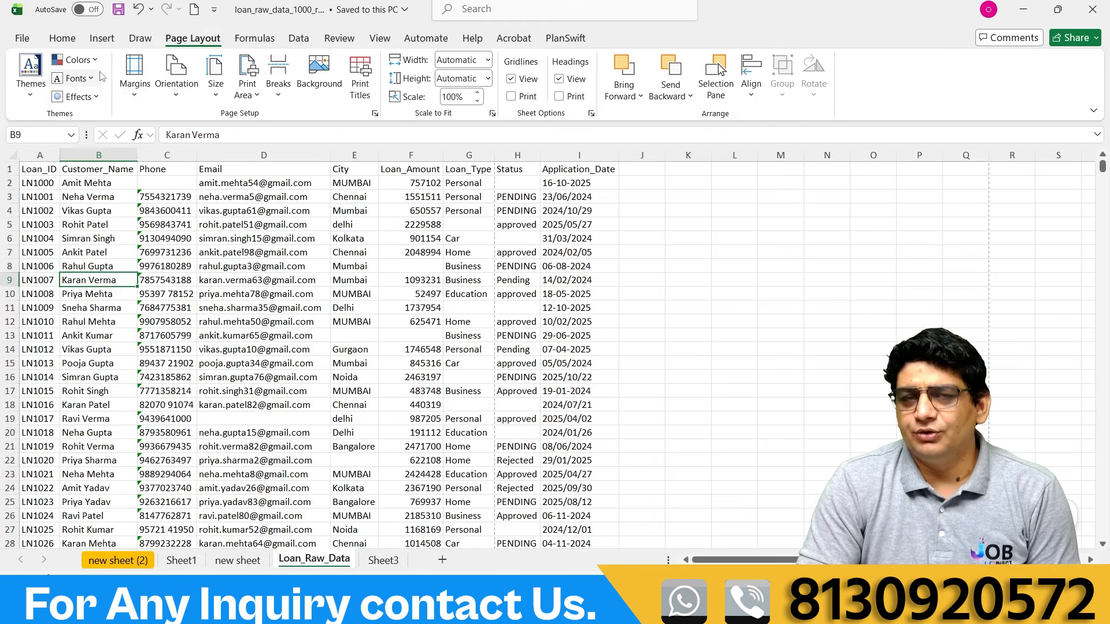
left_click(135, 86)
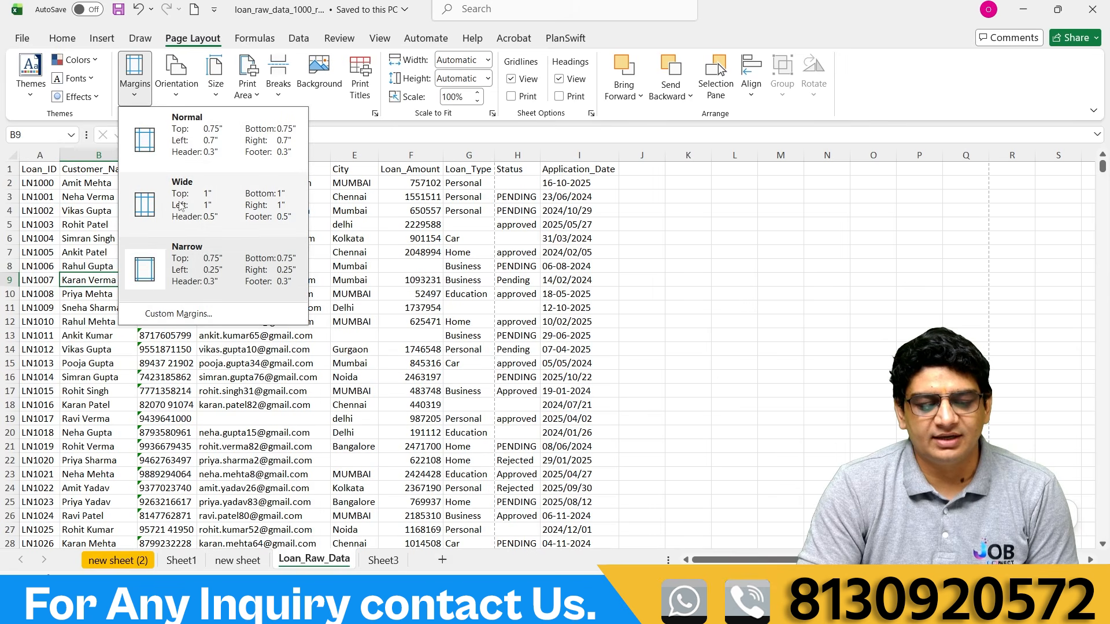
left_click(198, 266)
left_click(169, 91)
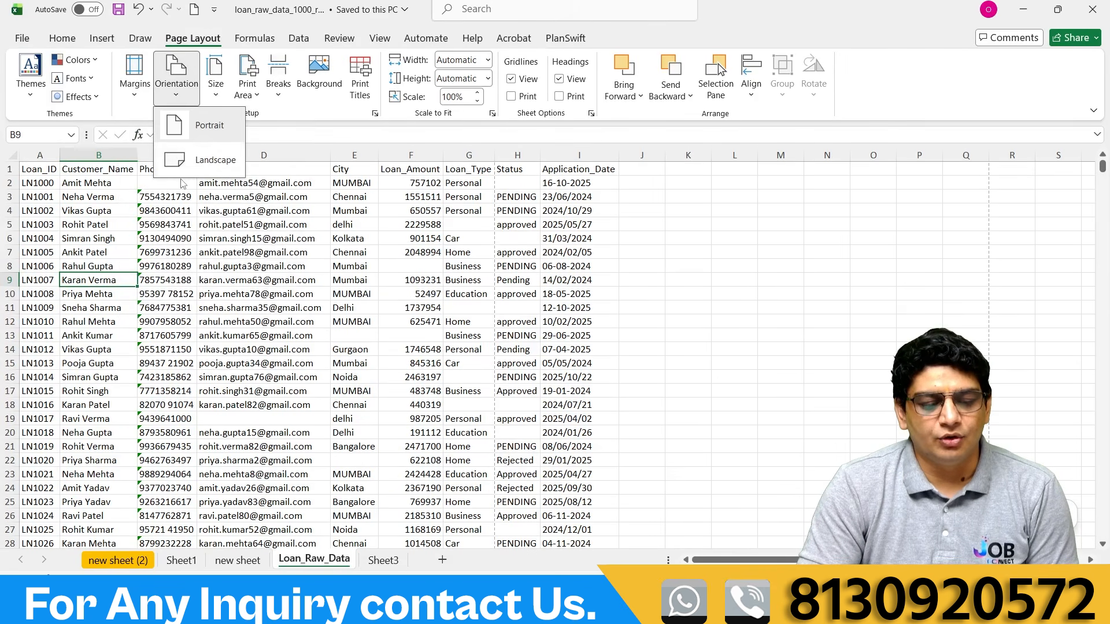
left_click(234, 259)
left_click(215, 85)
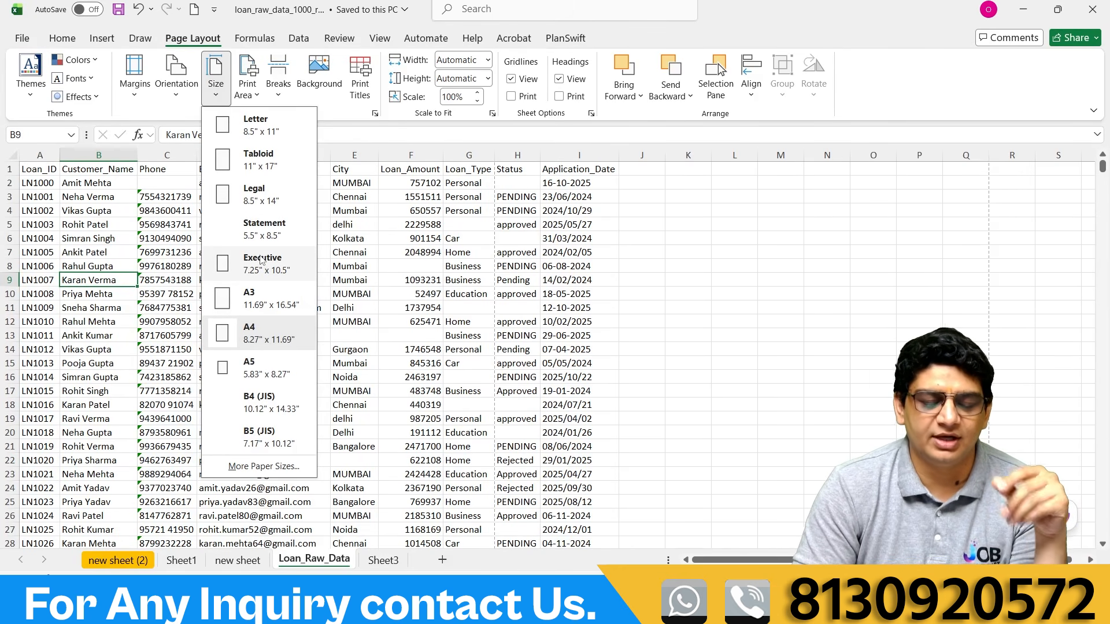
left_click(379, 280)
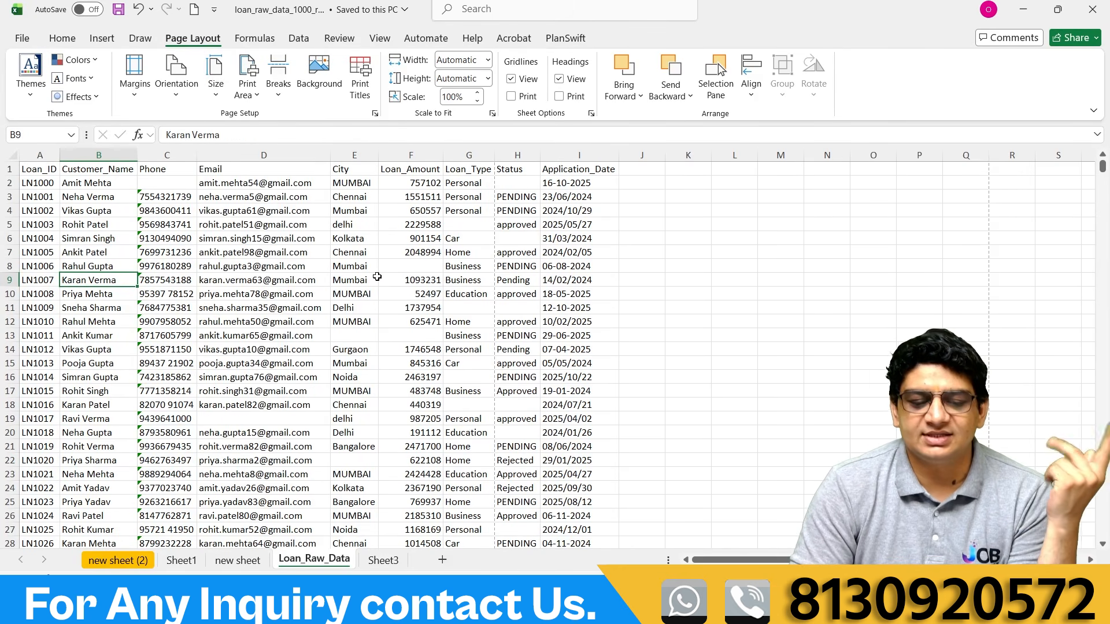
Check the print area and page break options without applying any of them.
left_click(243, 98)
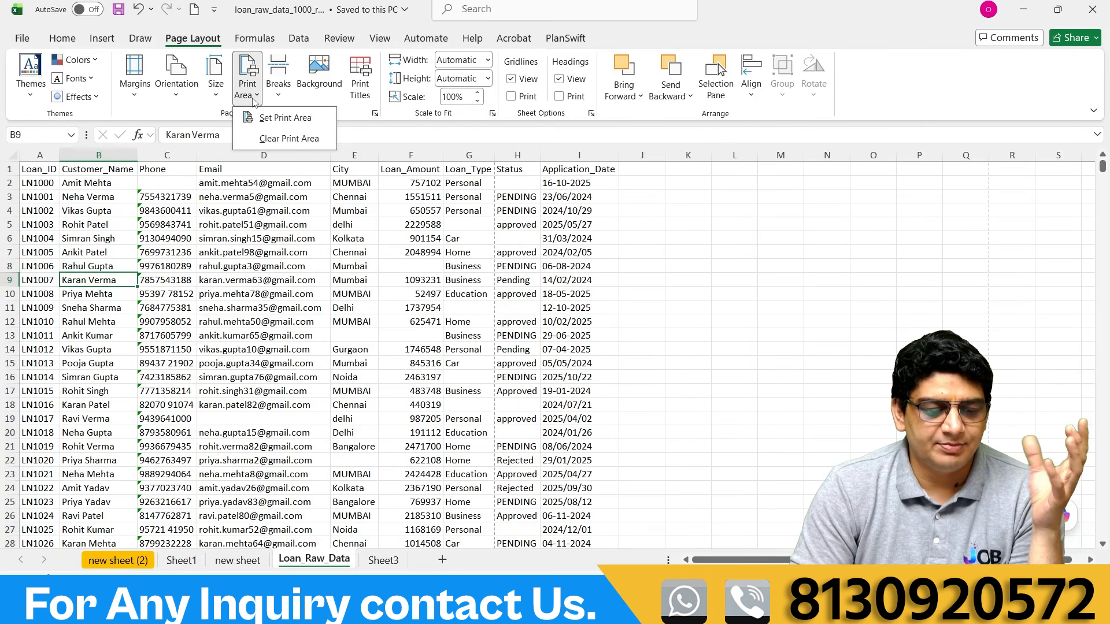
left_click(329, 249)
left_click(275, 99)
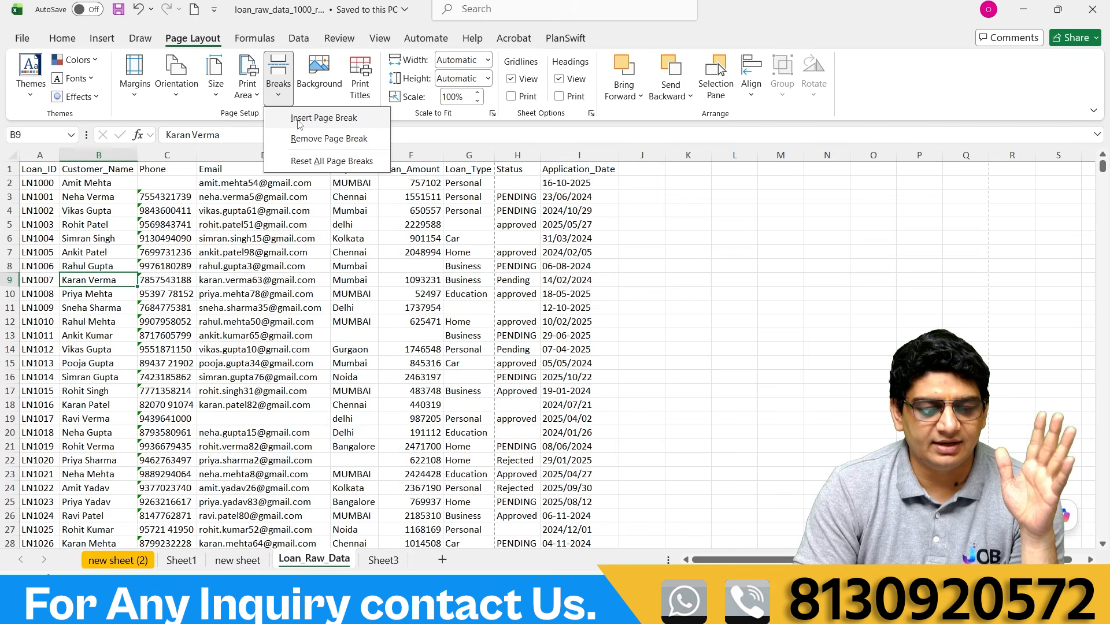
left_click(307, 283)
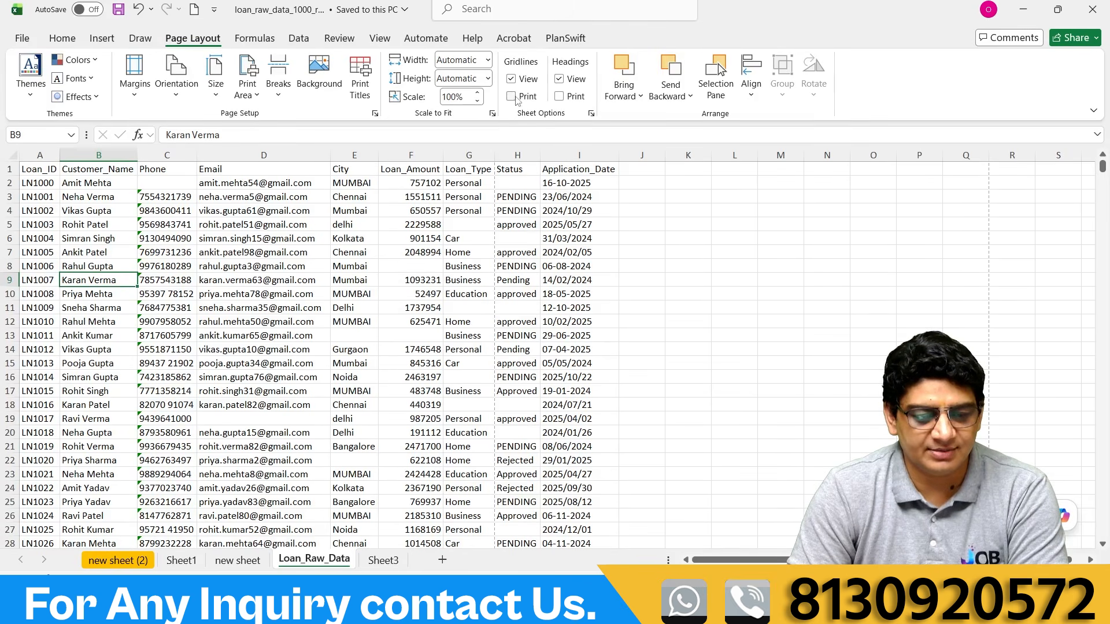
Hide and show again the sheet's gridlines and its row and column headings.
left_click(511, 79)
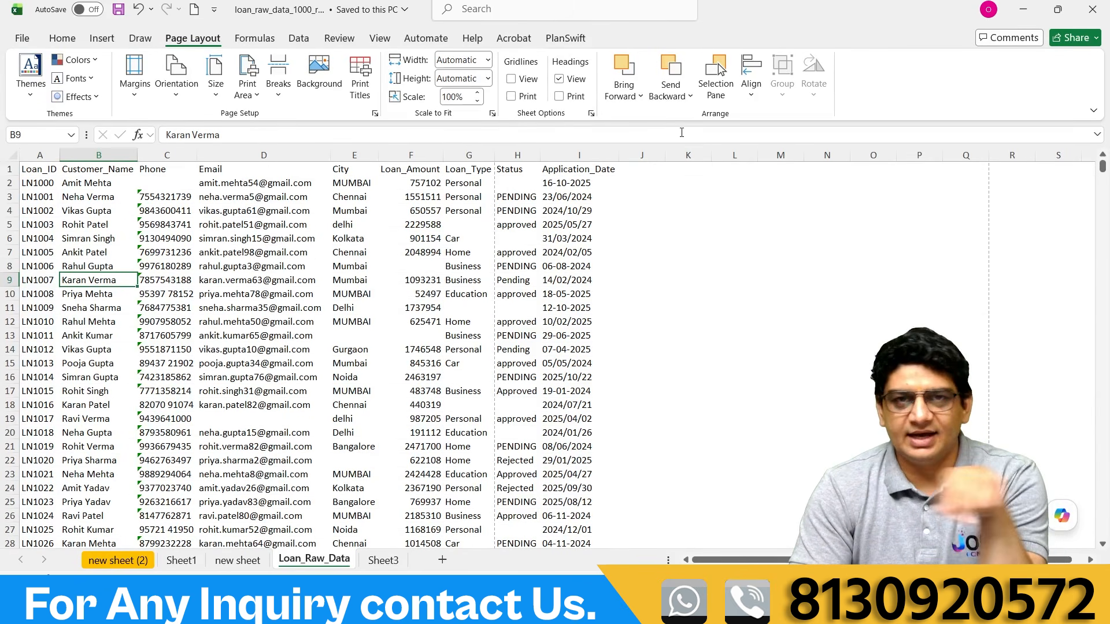
left_click(511, 79)
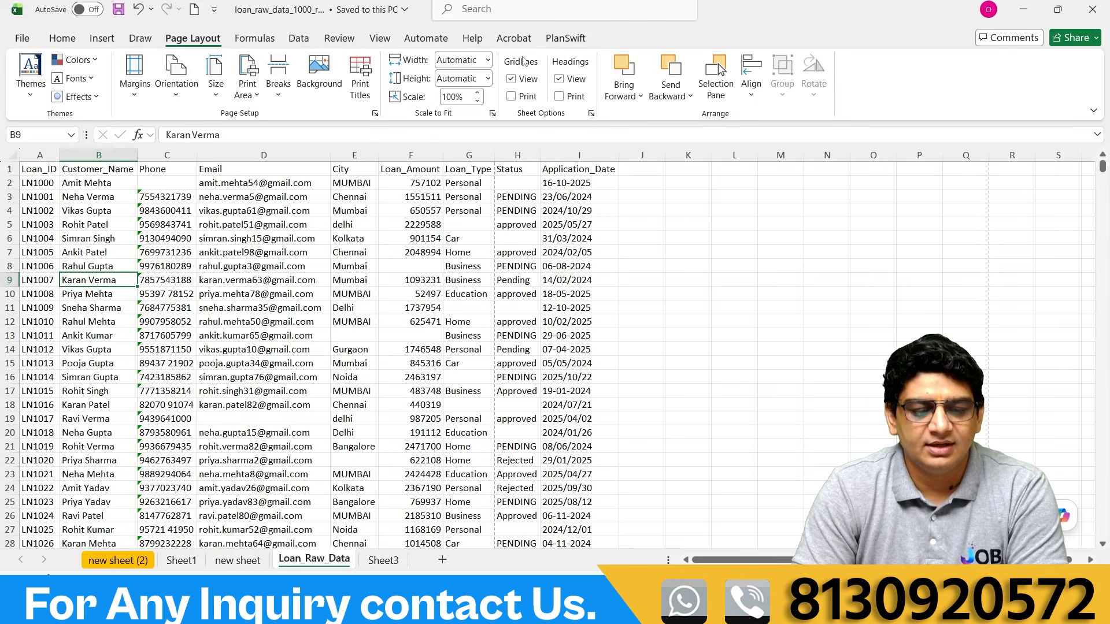
left_click(559, 81)
left_click(559, 79)
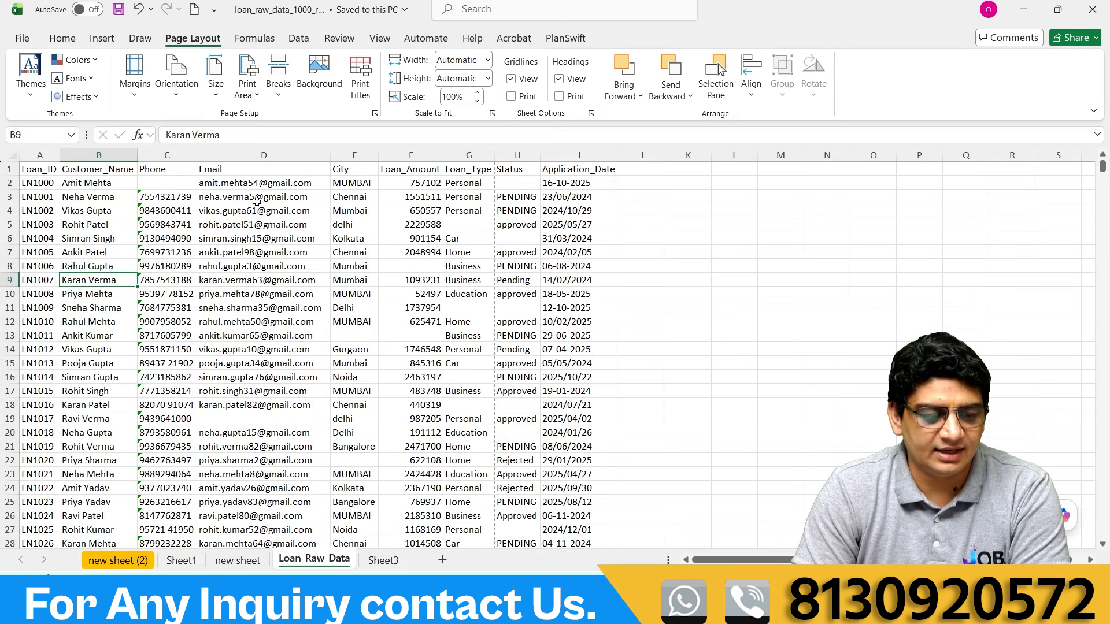
left_click(558, 79)
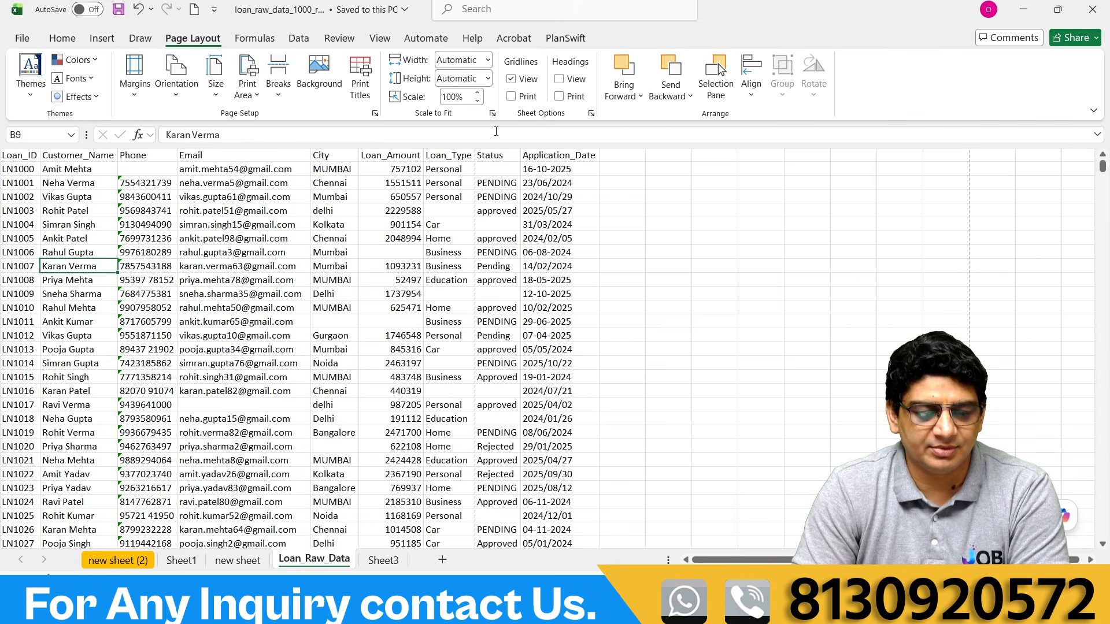
left_click(558, 79)
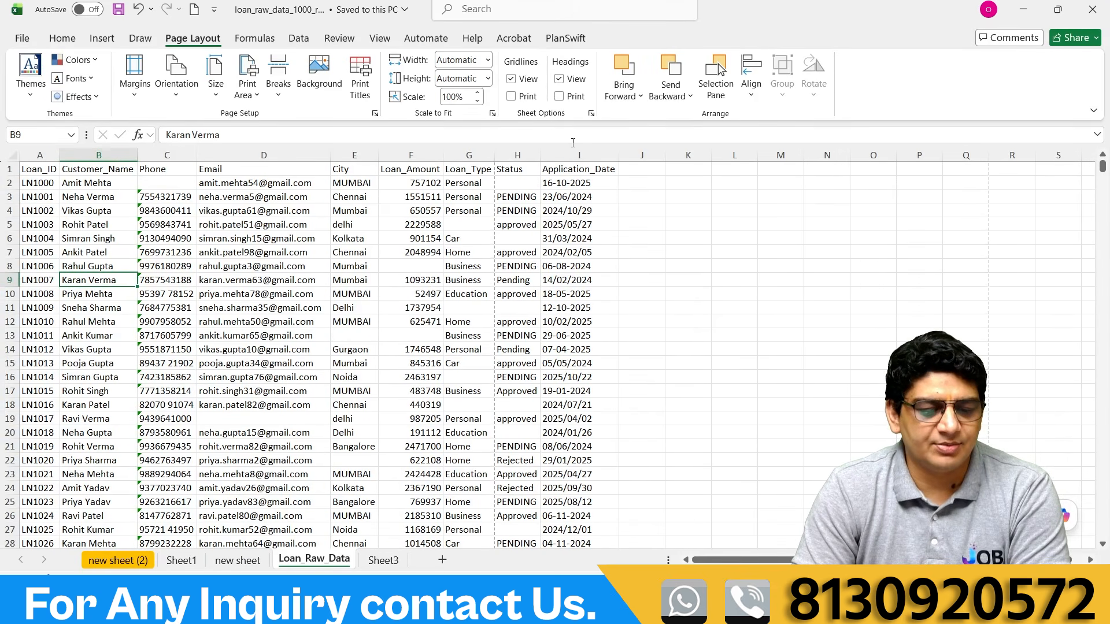
left_click(559, 97)
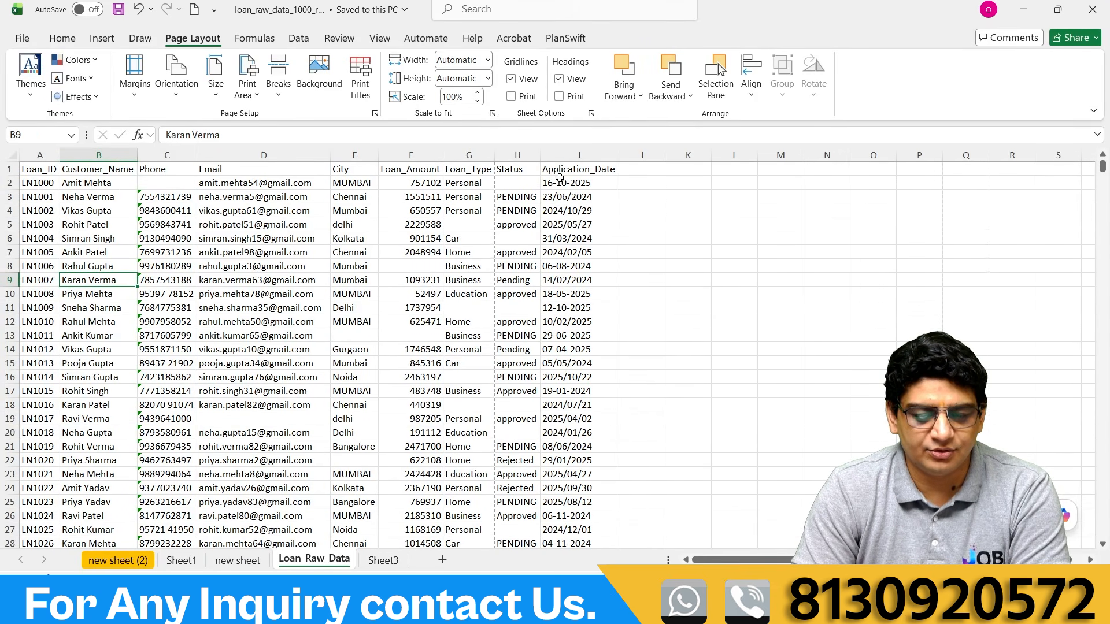
Check the sorting and filtering choices available for the loan data.
left_click(63, 39)
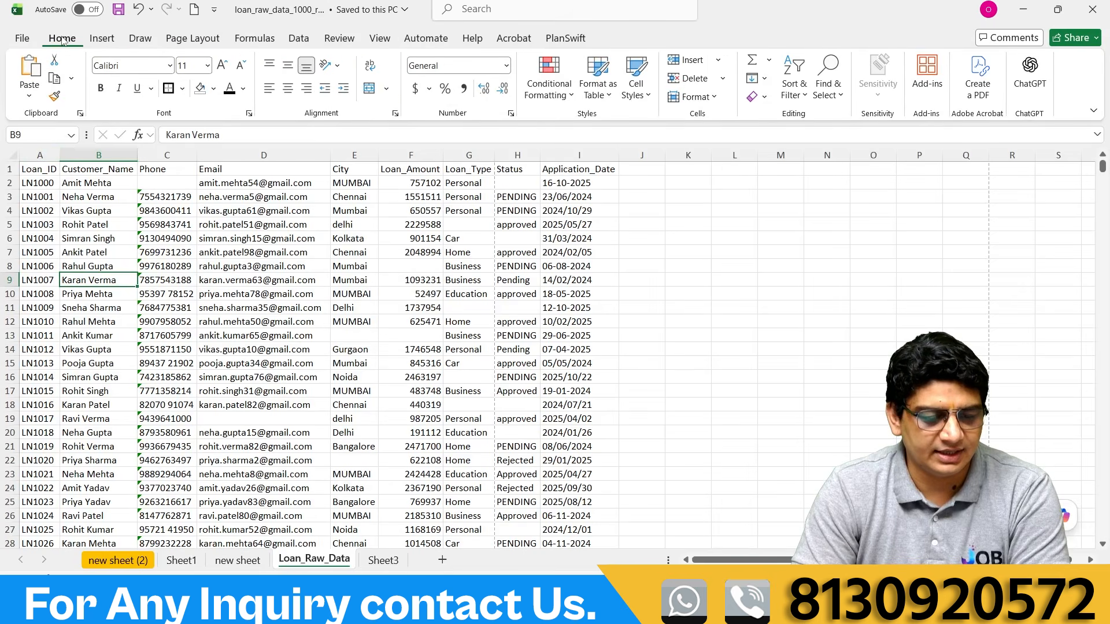
left_click(264, 391)
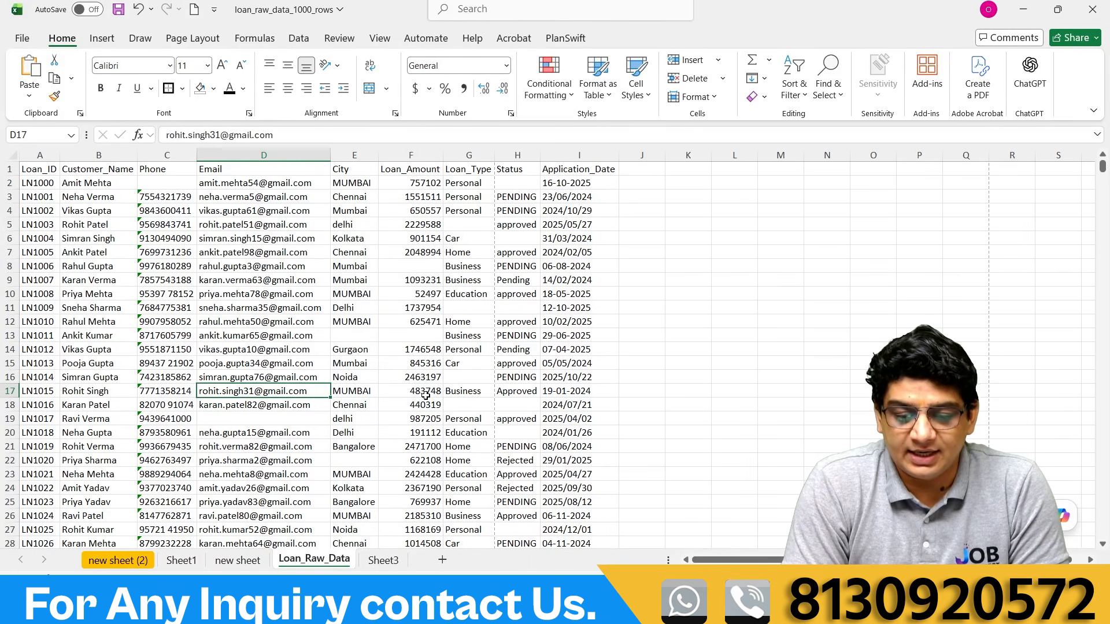
left_click(800, 88)
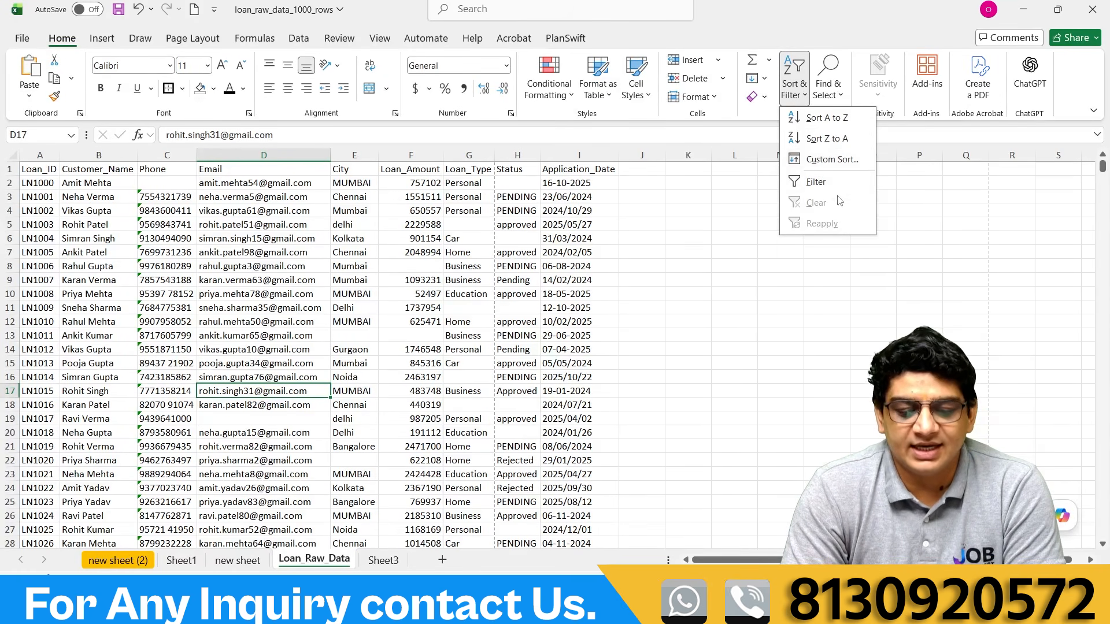
left_click(735, 454)
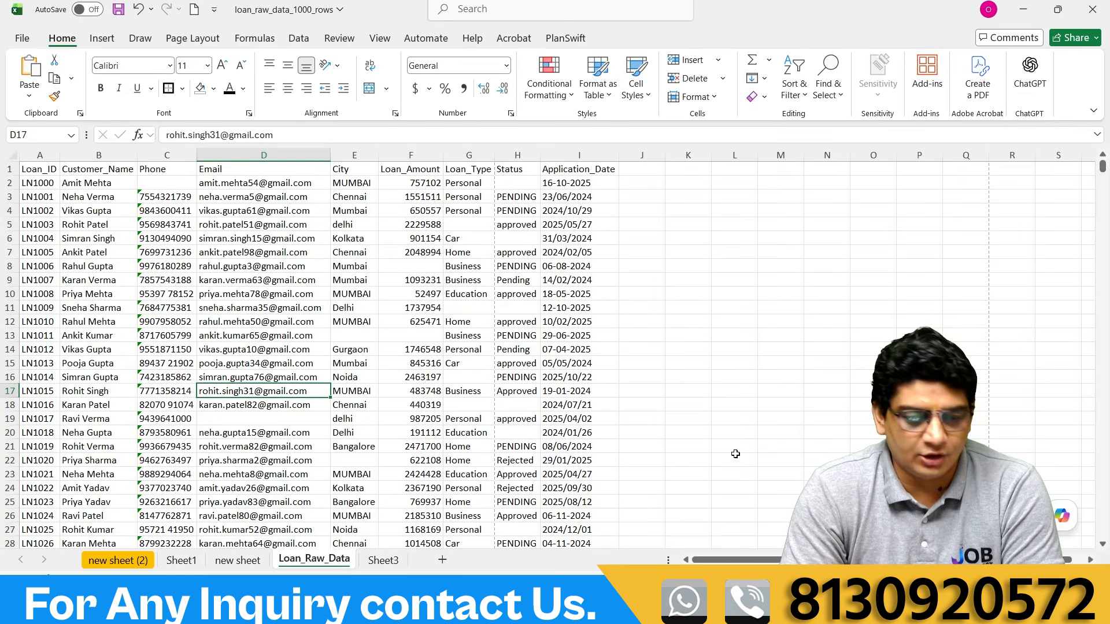
Select the whole loan table from the Loan_ID header in A1 to its last row and sort it A to Z.
left_click(41, 171)
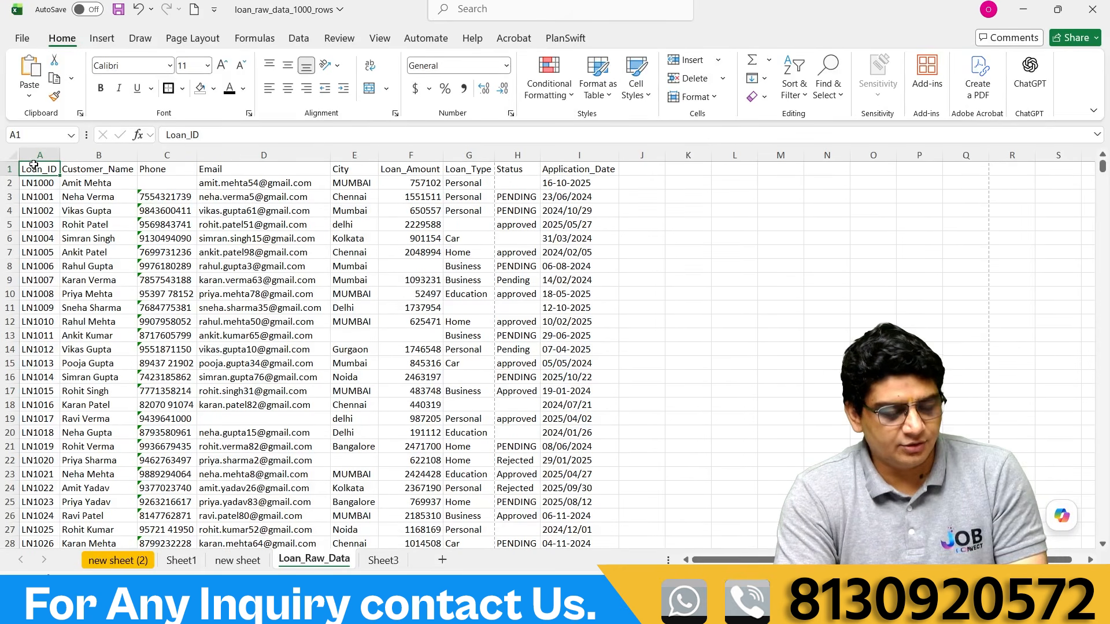
key("ctrl+shift+End")
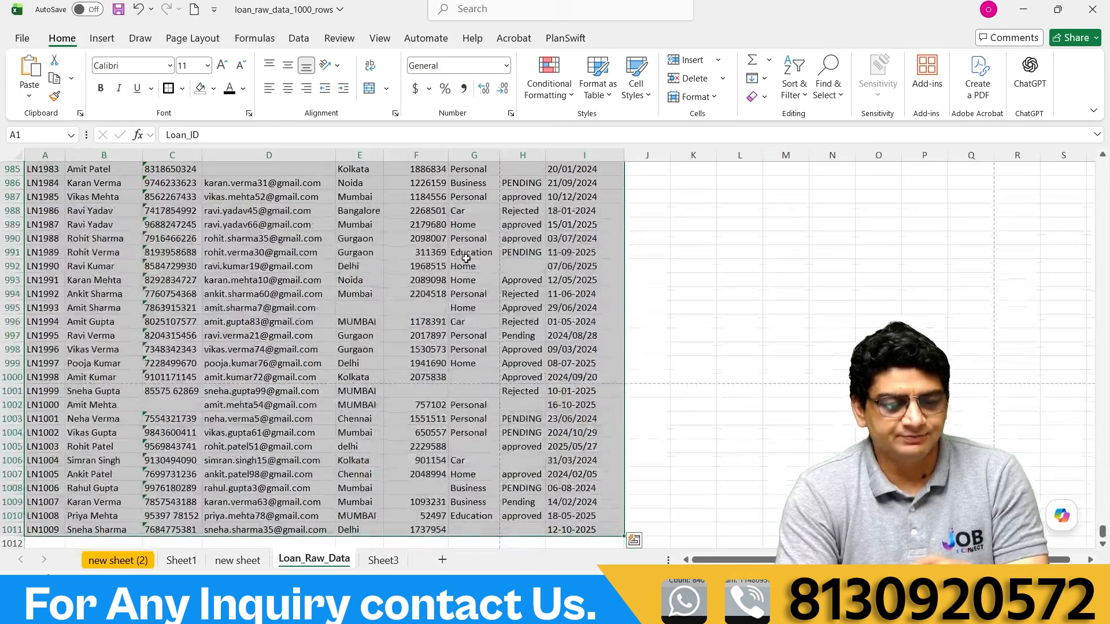
left_click_drag(1103, 532, 1109, 120)
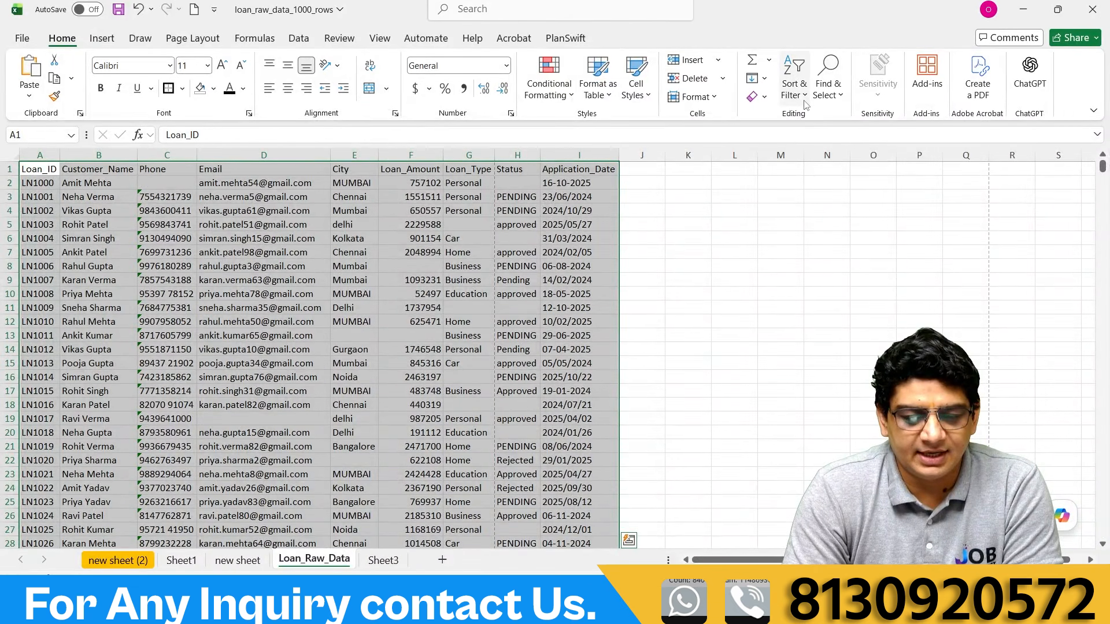
left_click(796, 84)
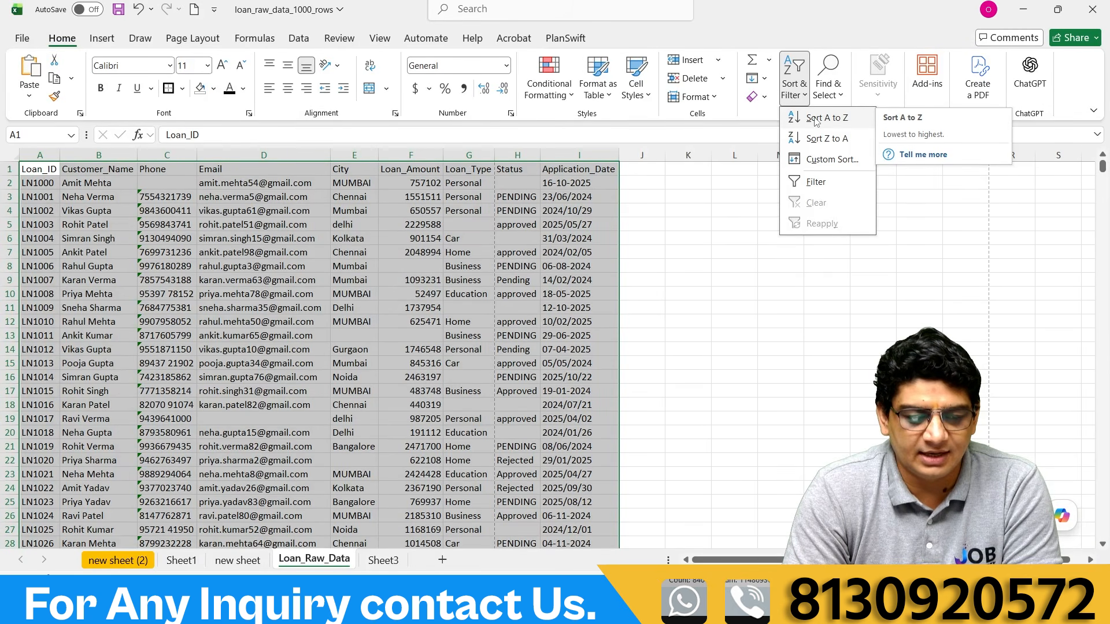
left_click(815, 119)
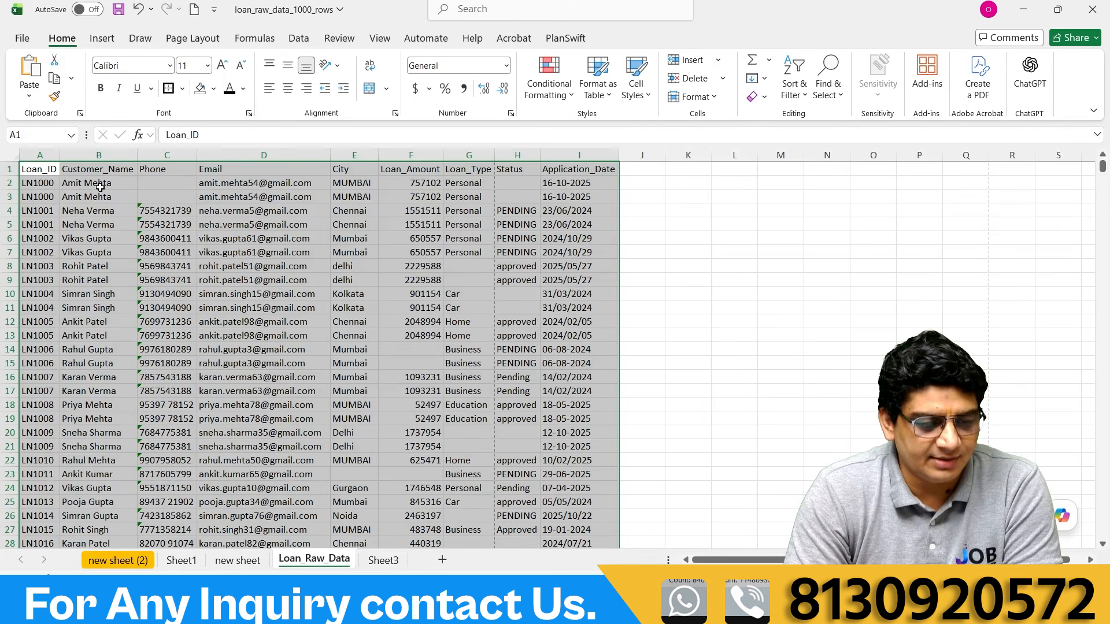
Sort the selected loan table Z to A, and re-sort it A to Z.
left_click(794, 81)
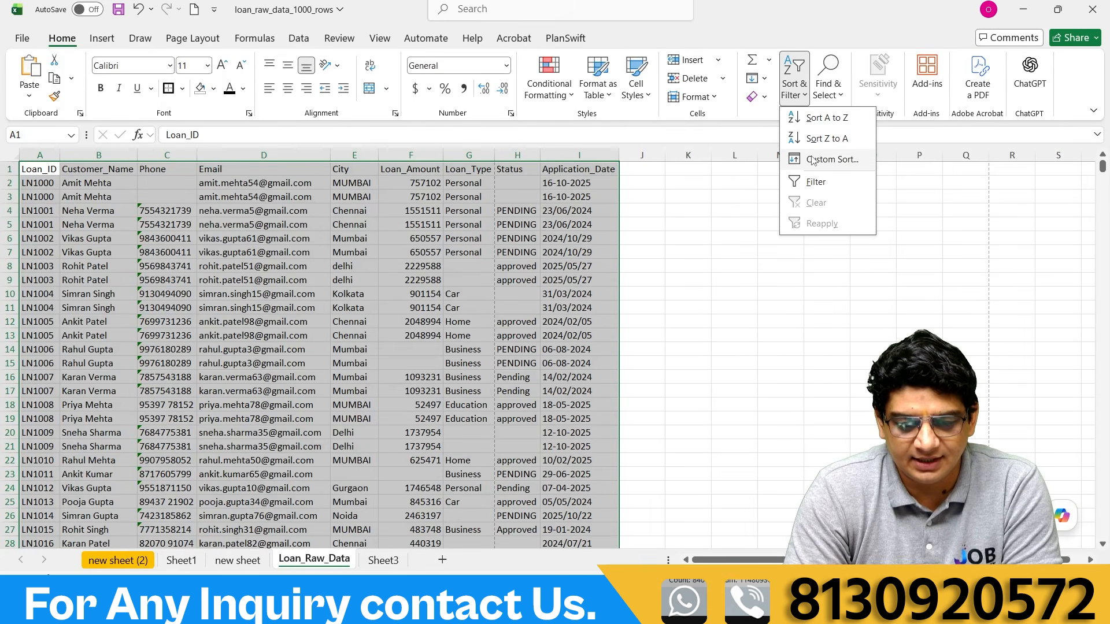
left_click(818, 139)
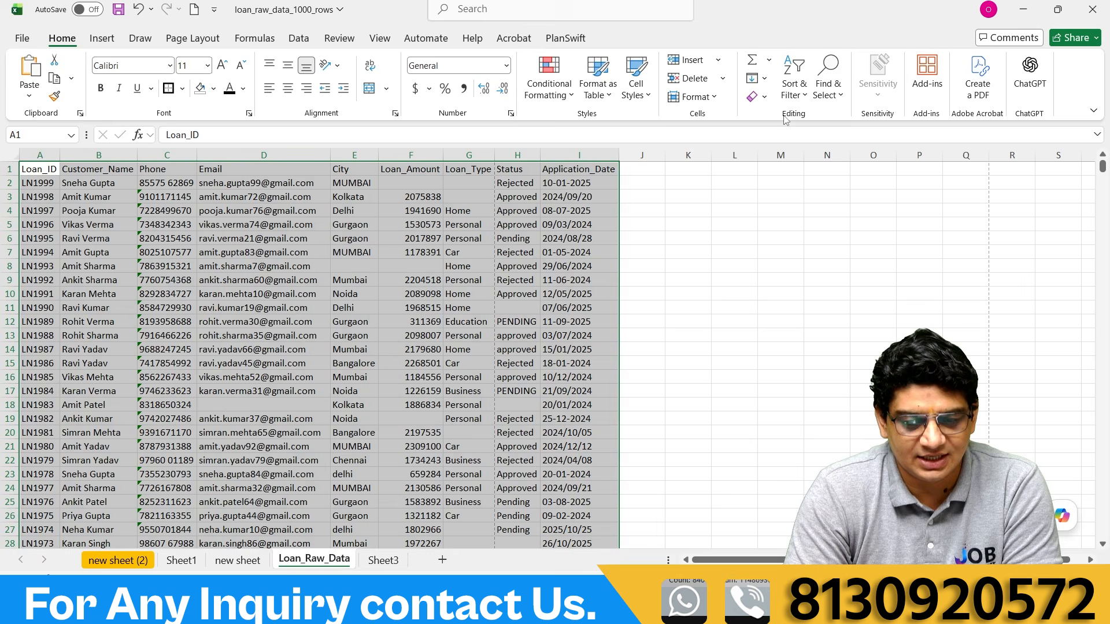
left_click(797, 92)
left_click(812, 120)
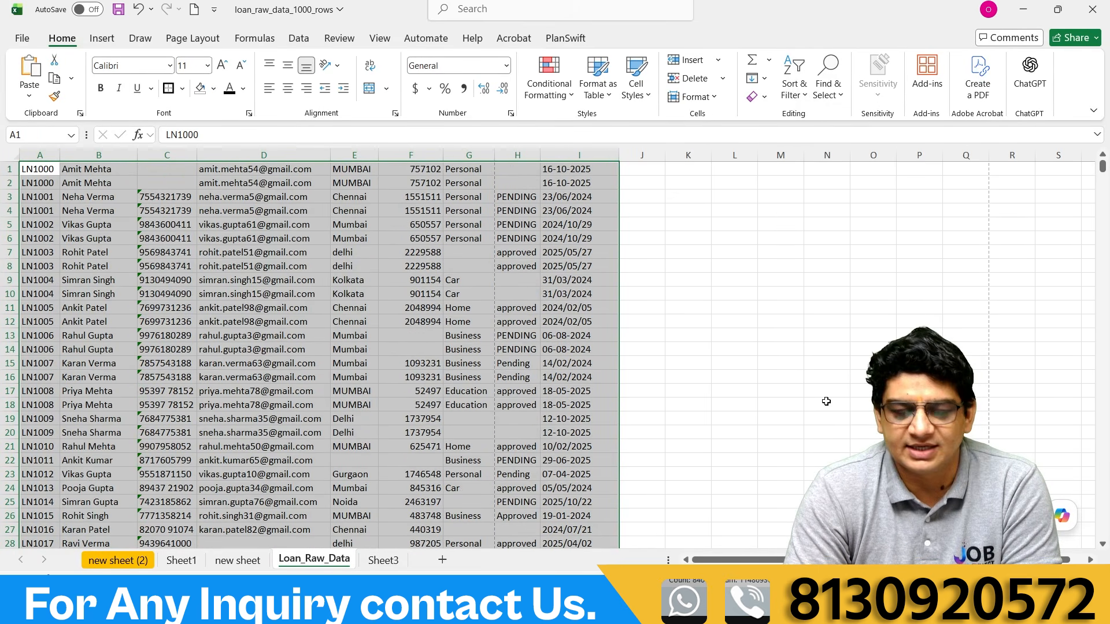
left_click(793, 375)
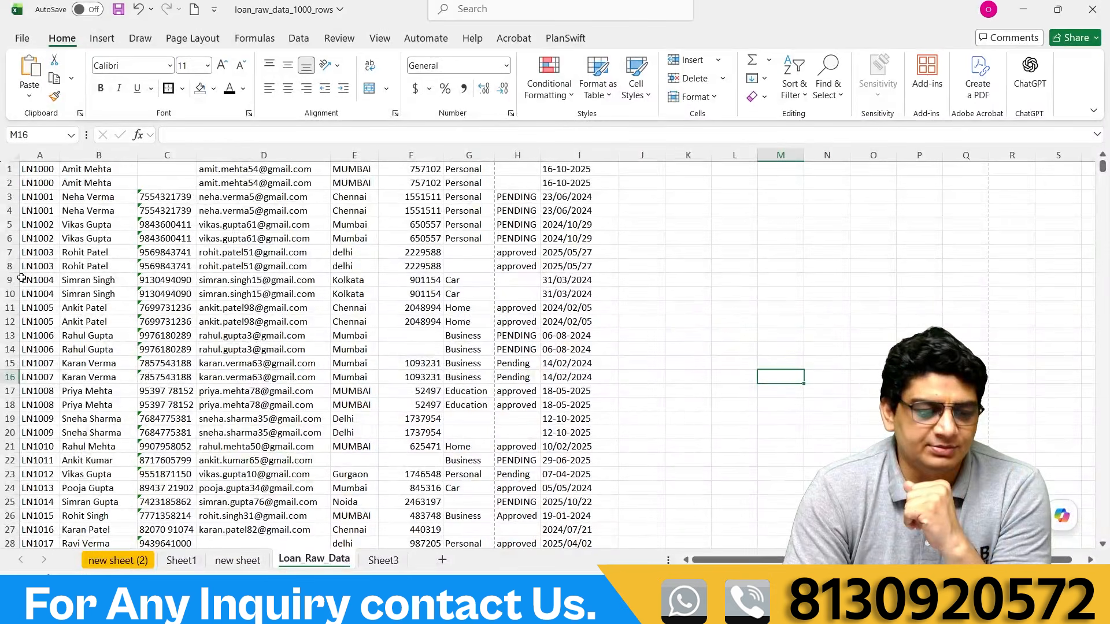
Sort column B's customer names A to Z, expanding the selection so the whole loan records move with them.
left_click(99, 154)
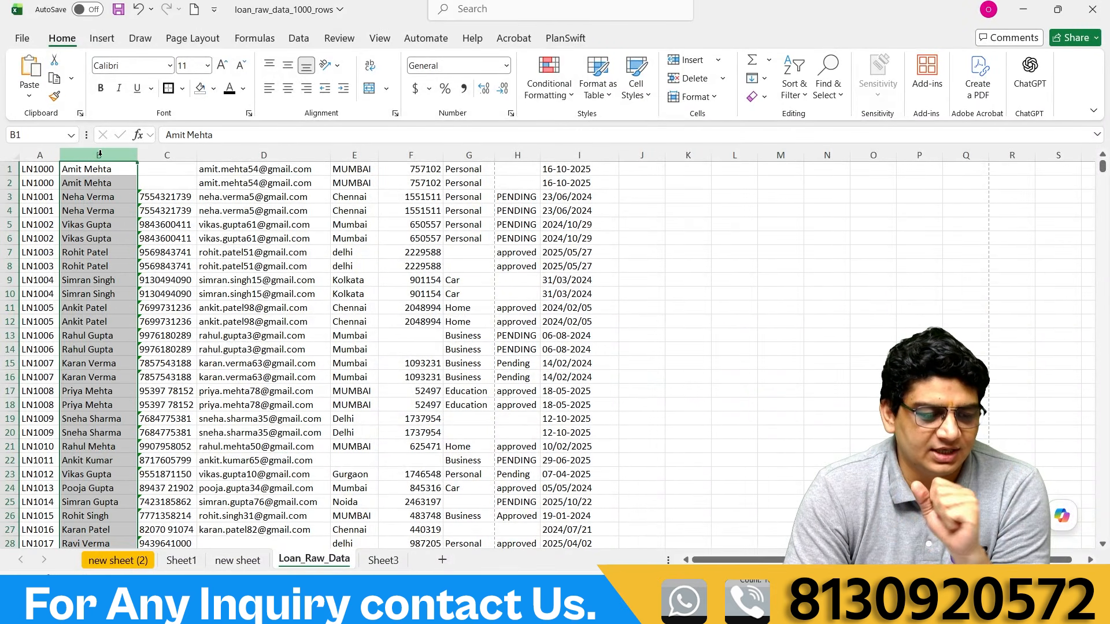
left_click(793, 87)
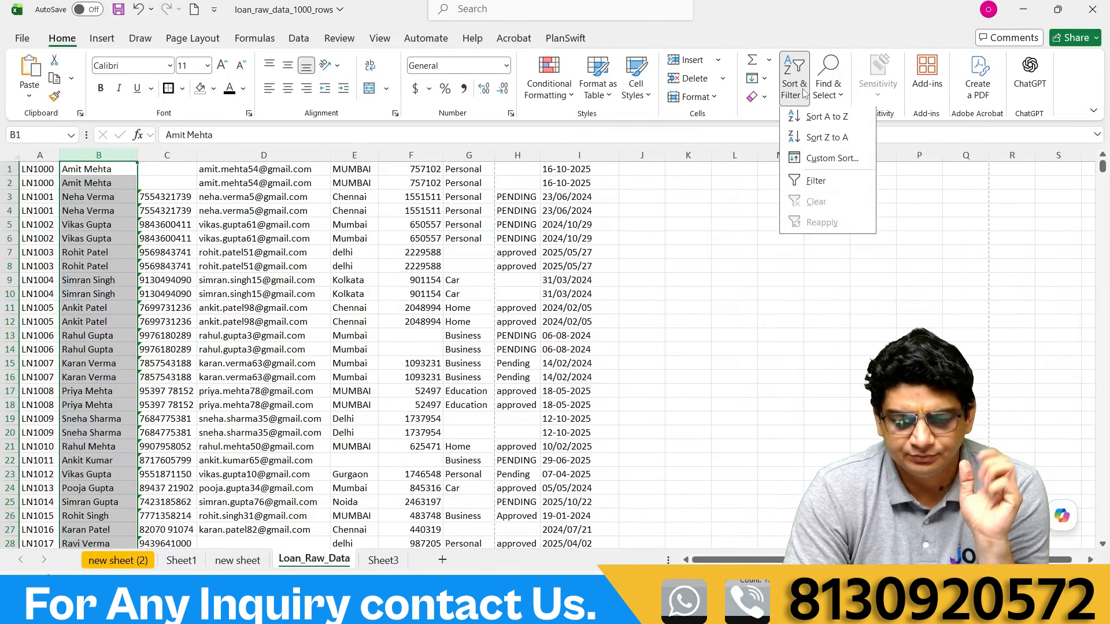
left_click(819, 118)
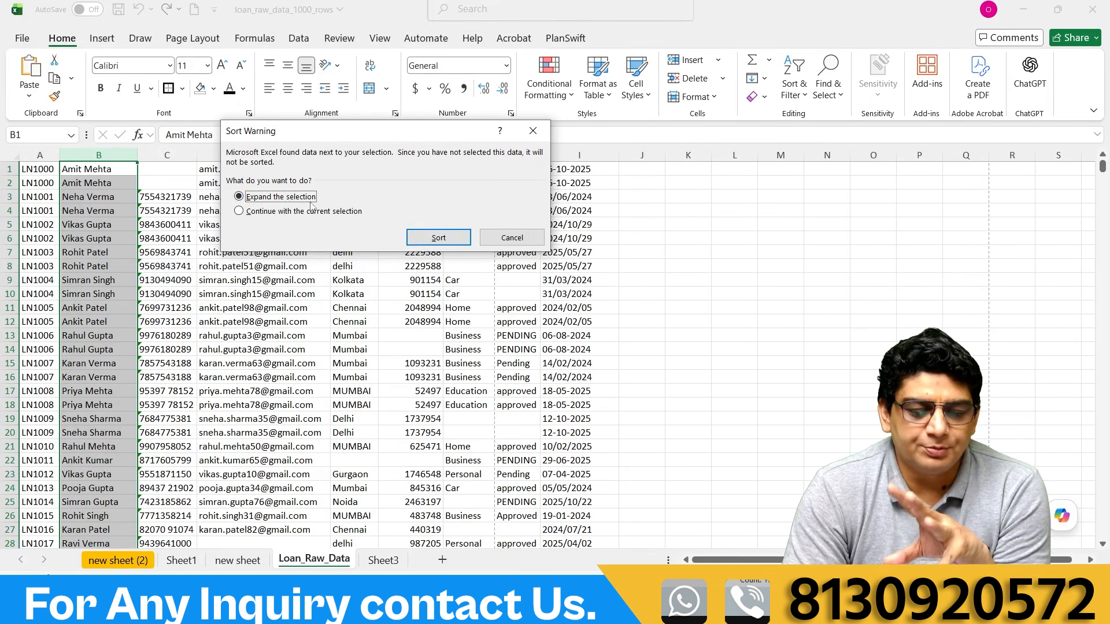
left_click_drag(389, 137, 530, 136)
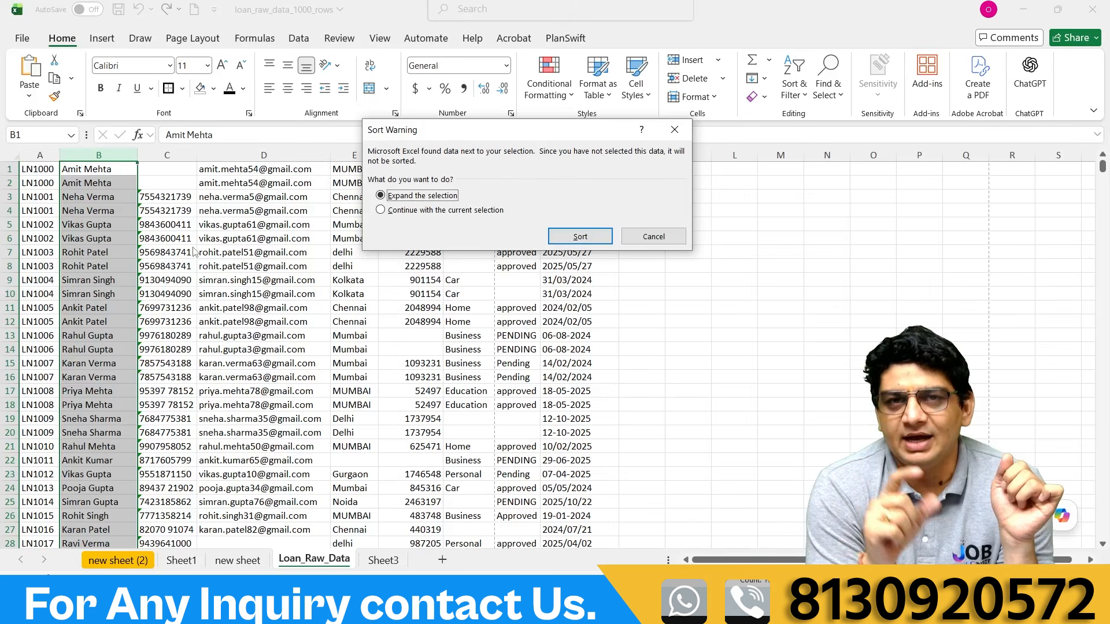
left_click(580, 235)
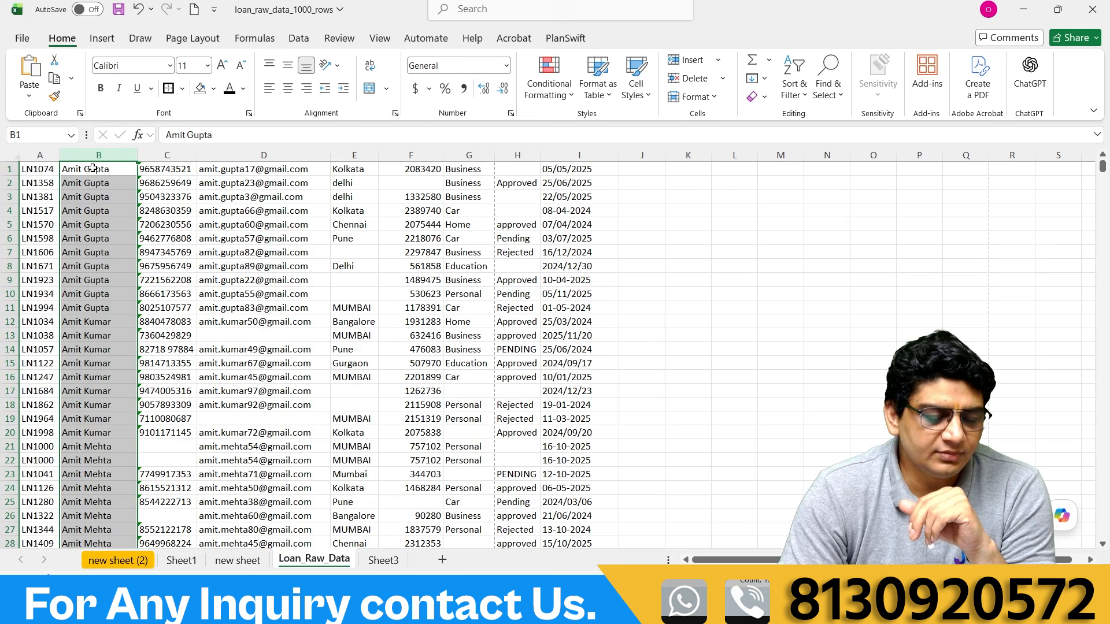
Add a filter to the customer name column, and undo both the filter and the last sort.
left_click(172, 168)
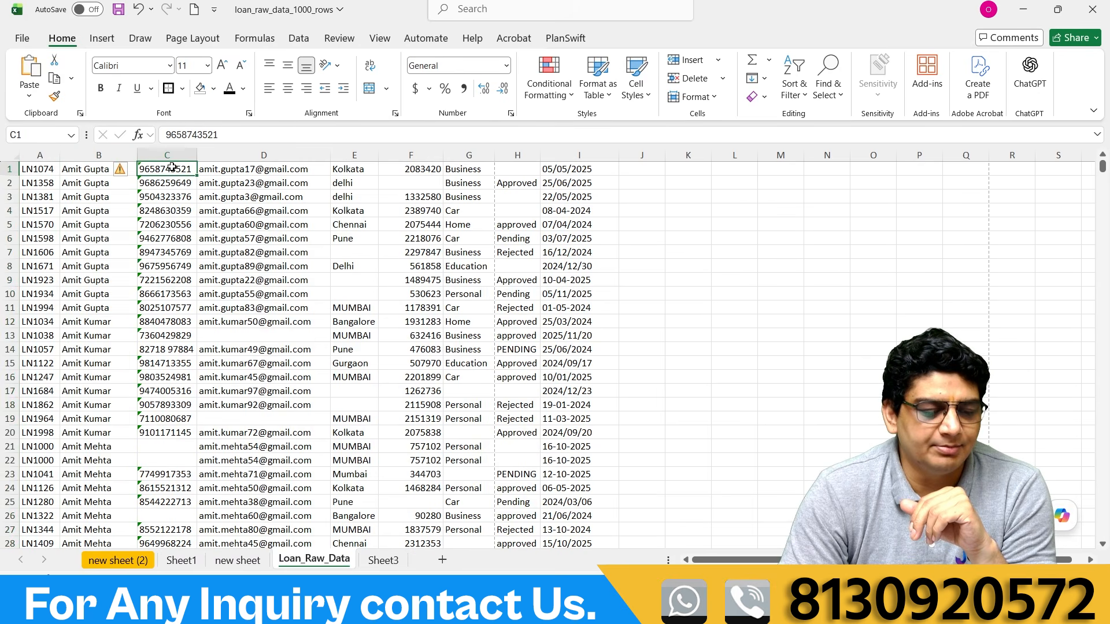
left_click(96, 169)
key("ctrl+shift+Down")
left_click(804, 97)
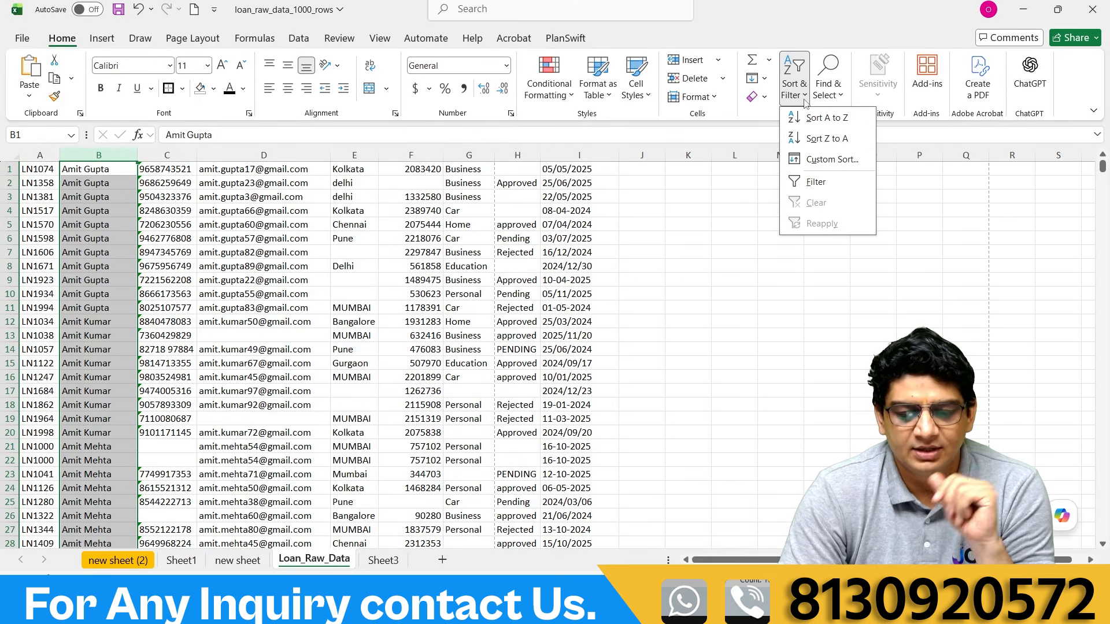
left_click(814, 182)
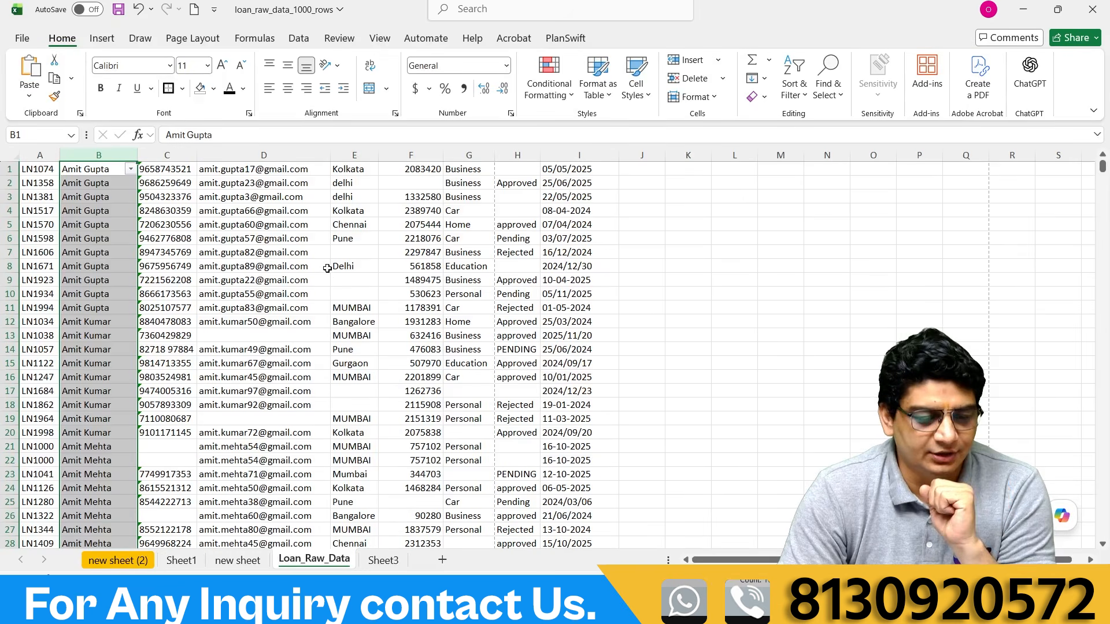
left_click(730, 293)
key("ctrl+z")
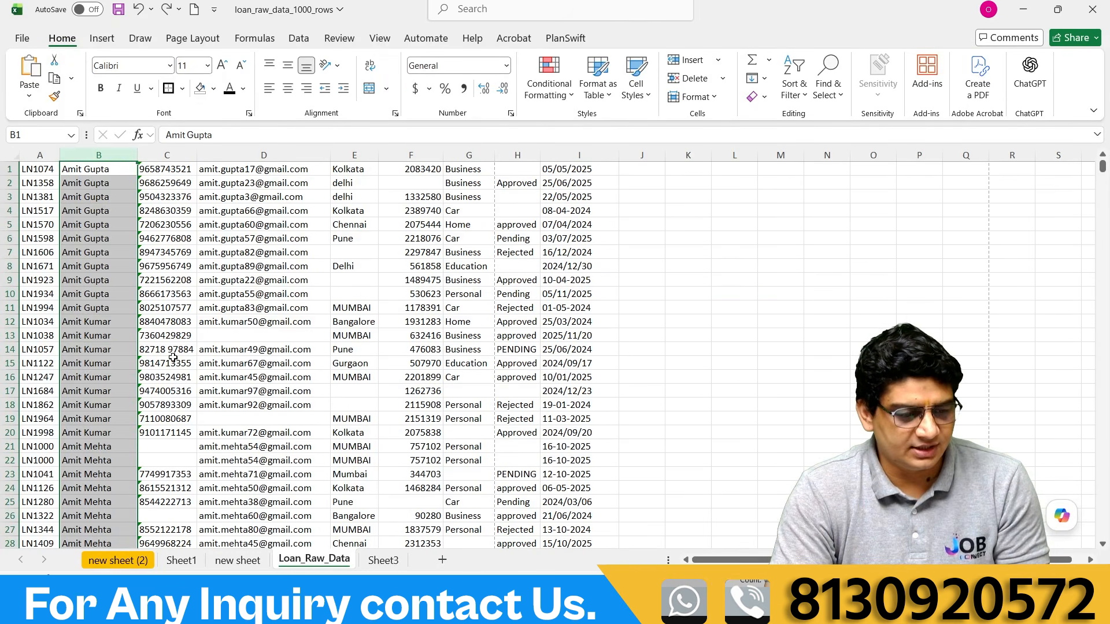
key("ctrl+z")
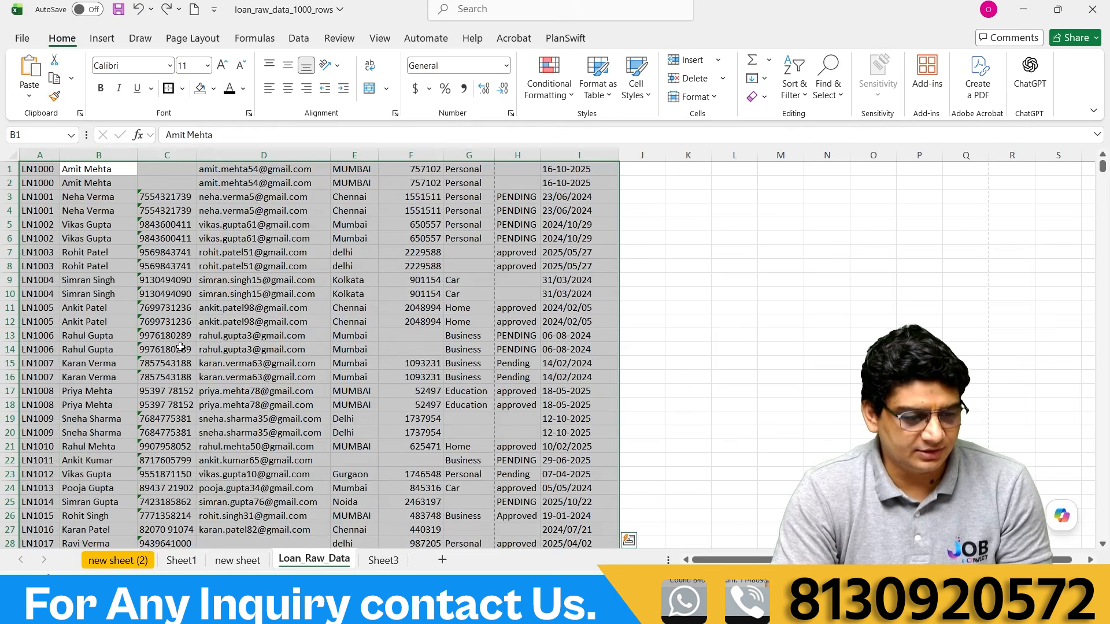
Sort the loan records A to Z by the customer names in column B, expanding the selection to the neighbouring columns.
left_click(95, 152)
left_click(794, 87)
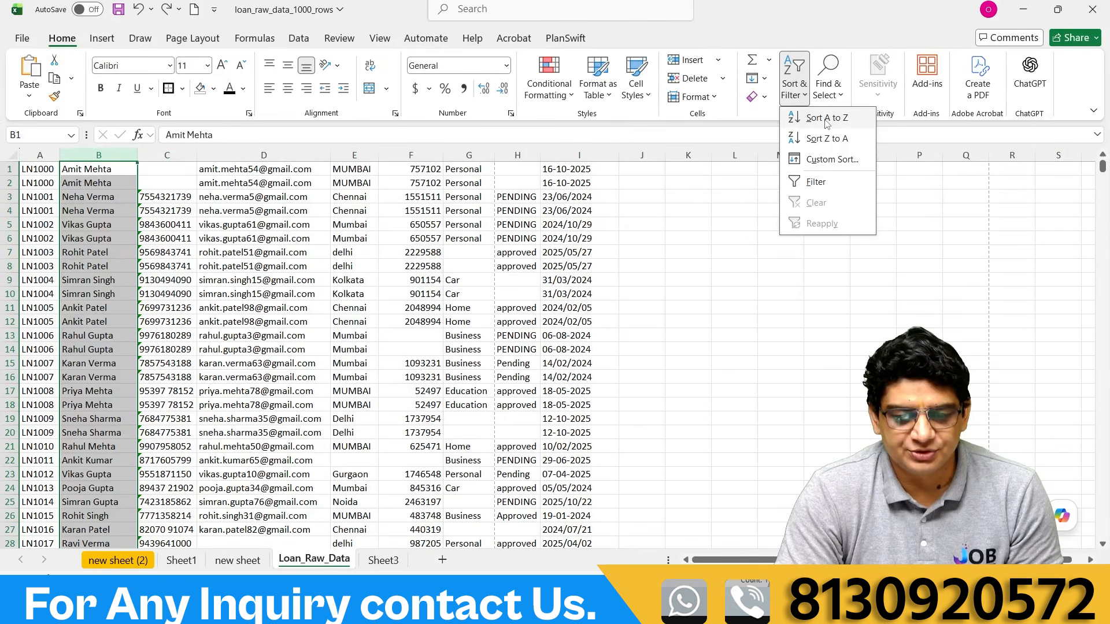
left_click(827, 119)
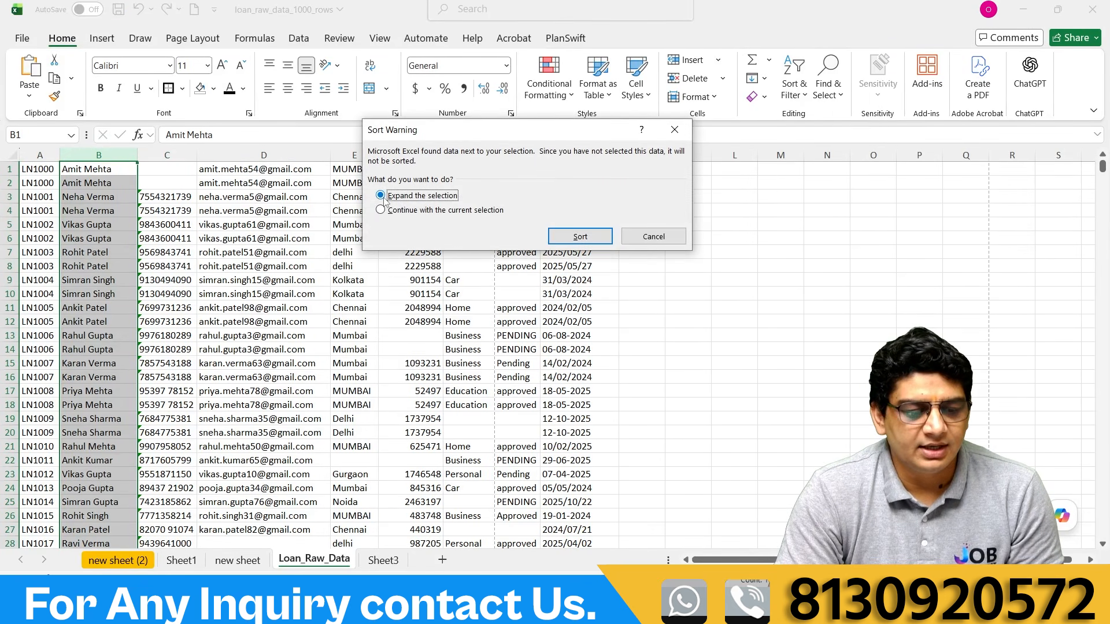
left_click(580, 236)
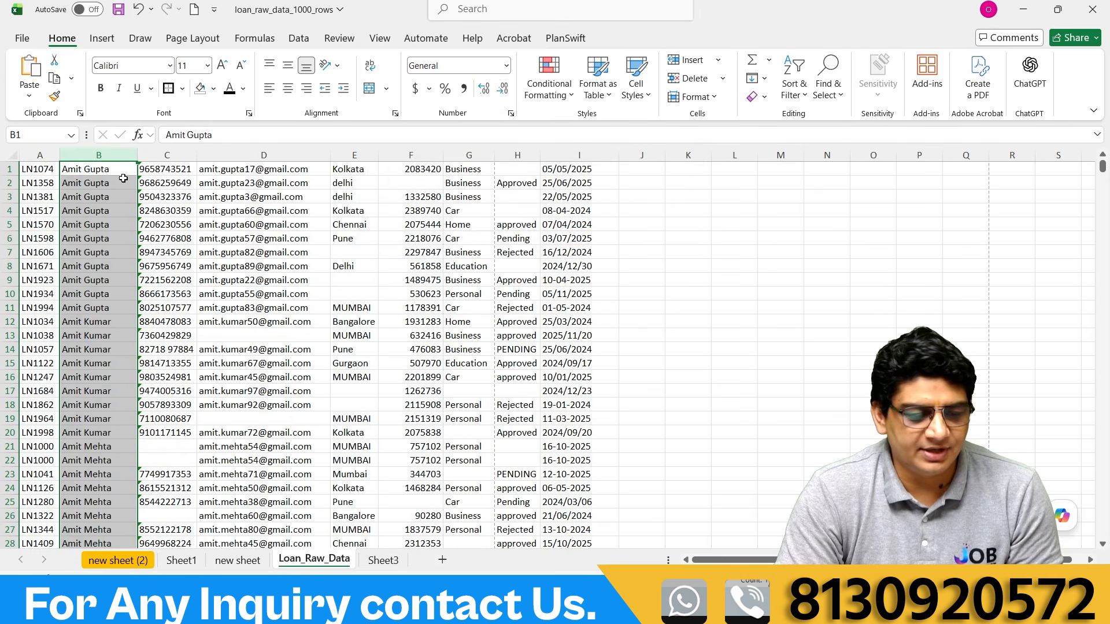
Turn a filter on column B on and off again.
left_click(794, 87)
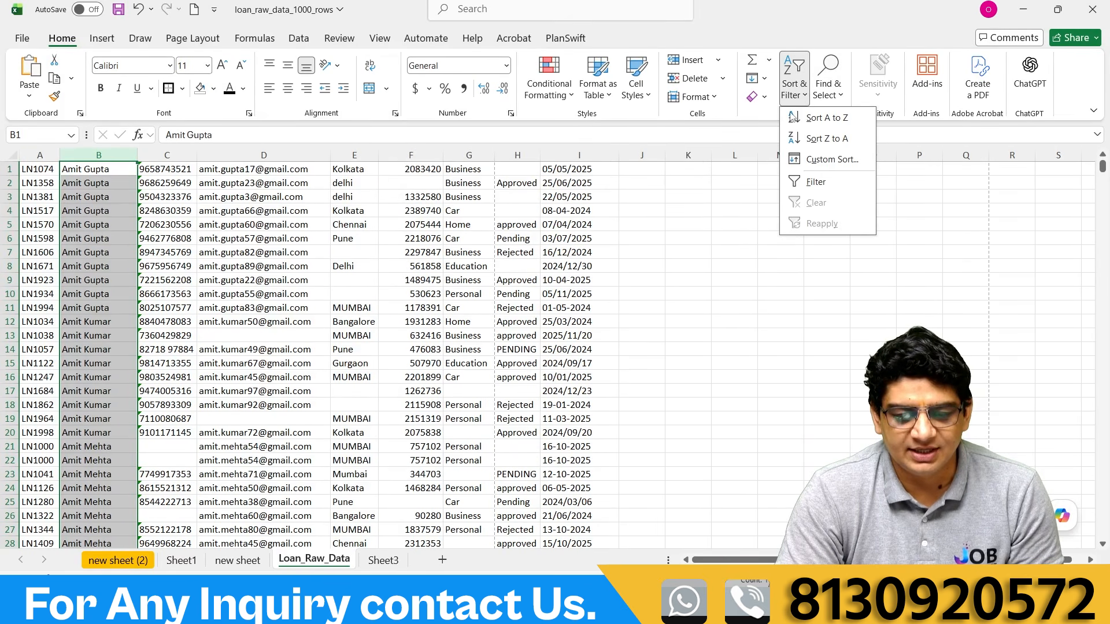
left_click(815, 182)
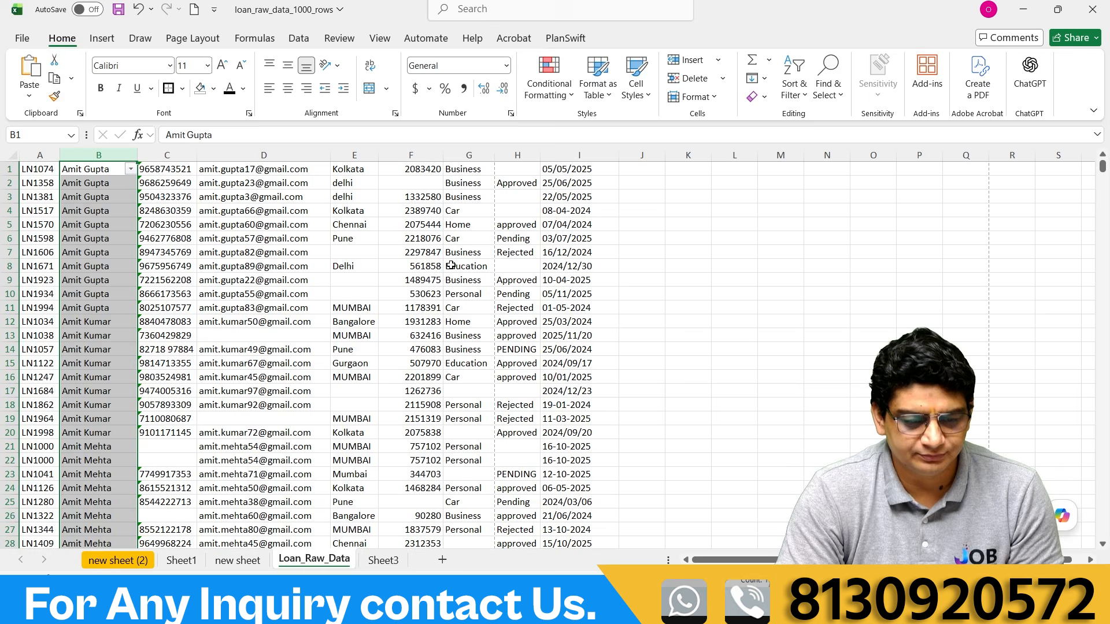
left_click(794, 78)
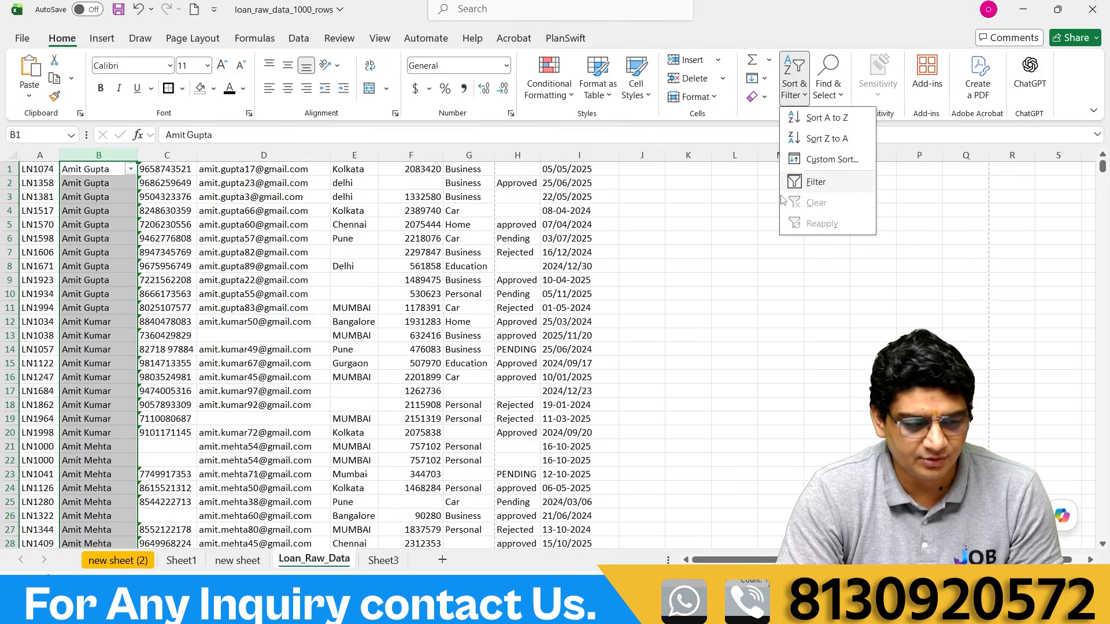
left_click(811, 185)
Sort only column B Z to A, continuing with the current selection, and undo that sort.
left_click(794, 78)
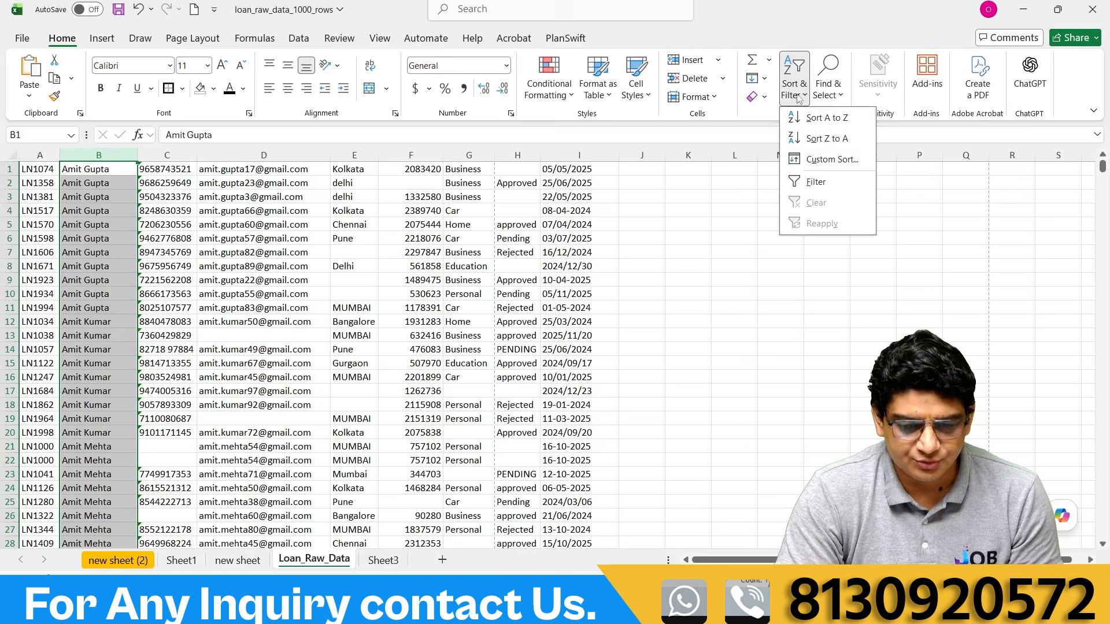
left_click(823, 140)
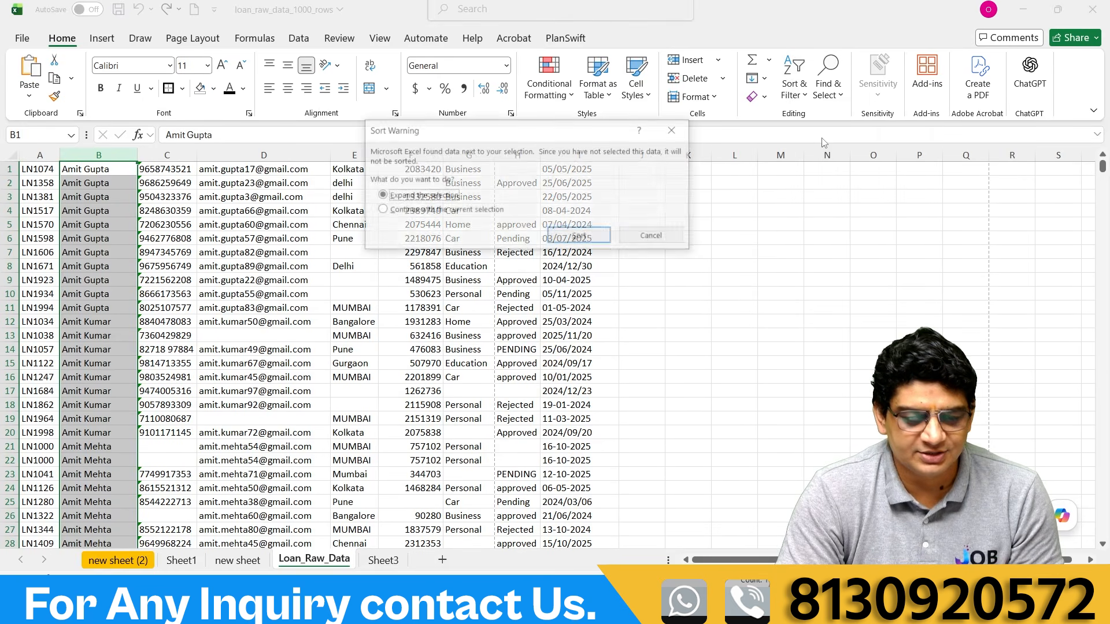
left_click(383, 211)
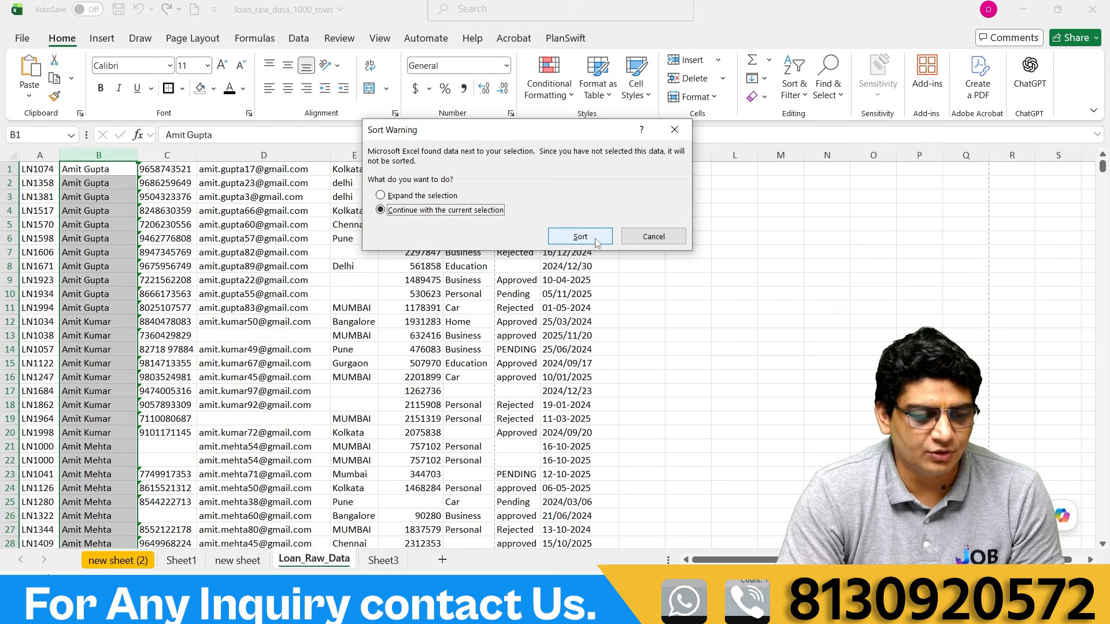
left_click(580, 236)
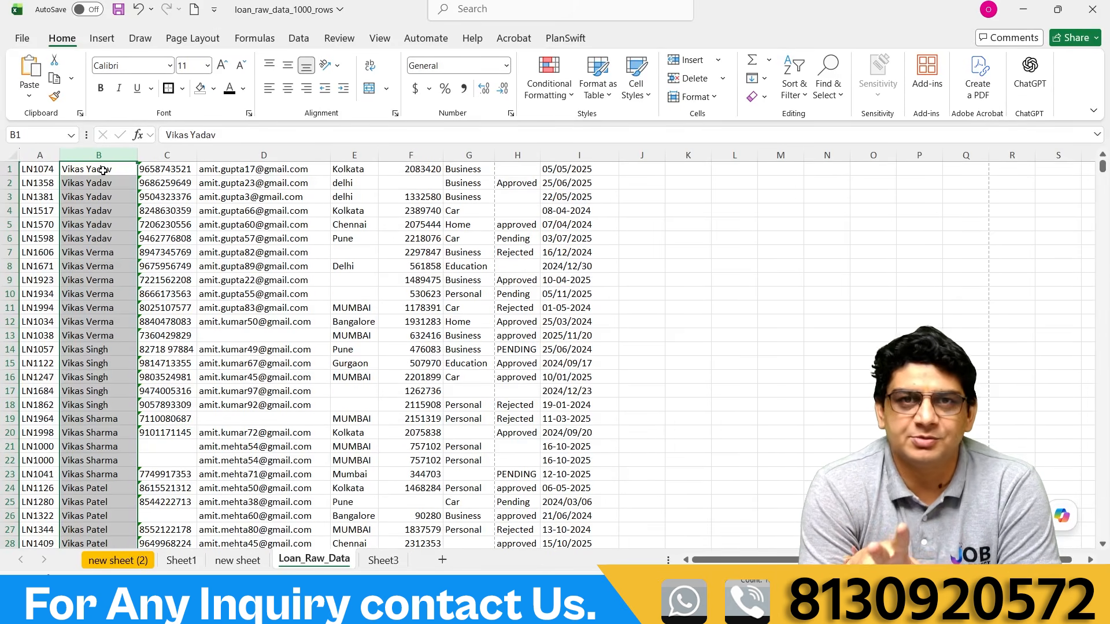
key("ctrl+z")
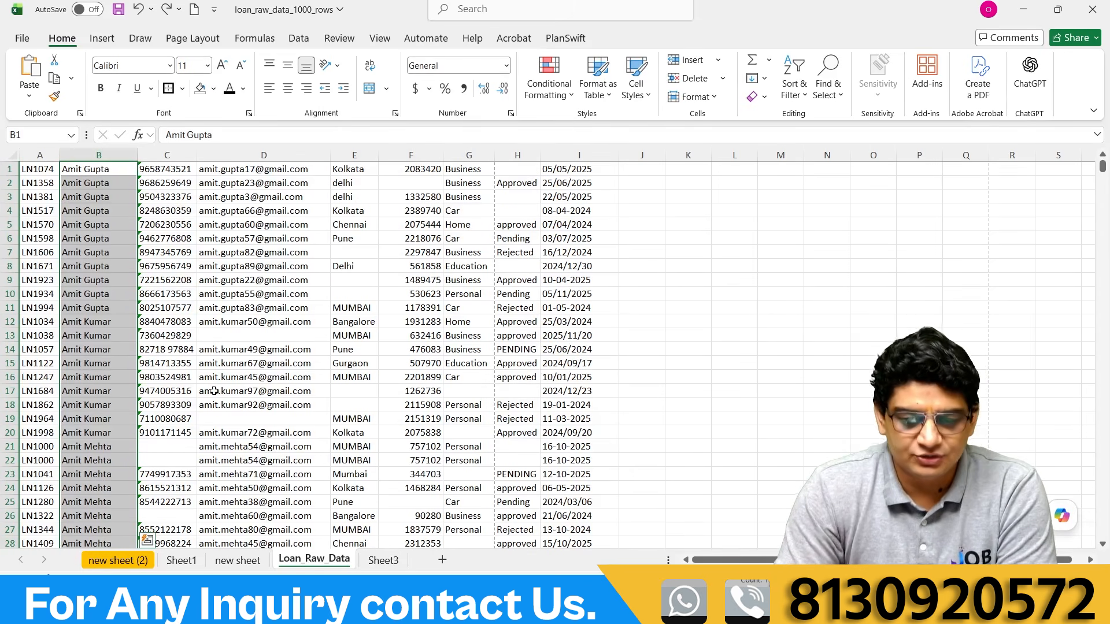
Select the whole loan table and check the columns Custom Sort offers to sort by, without applying a sort.
left_click(42, 170)
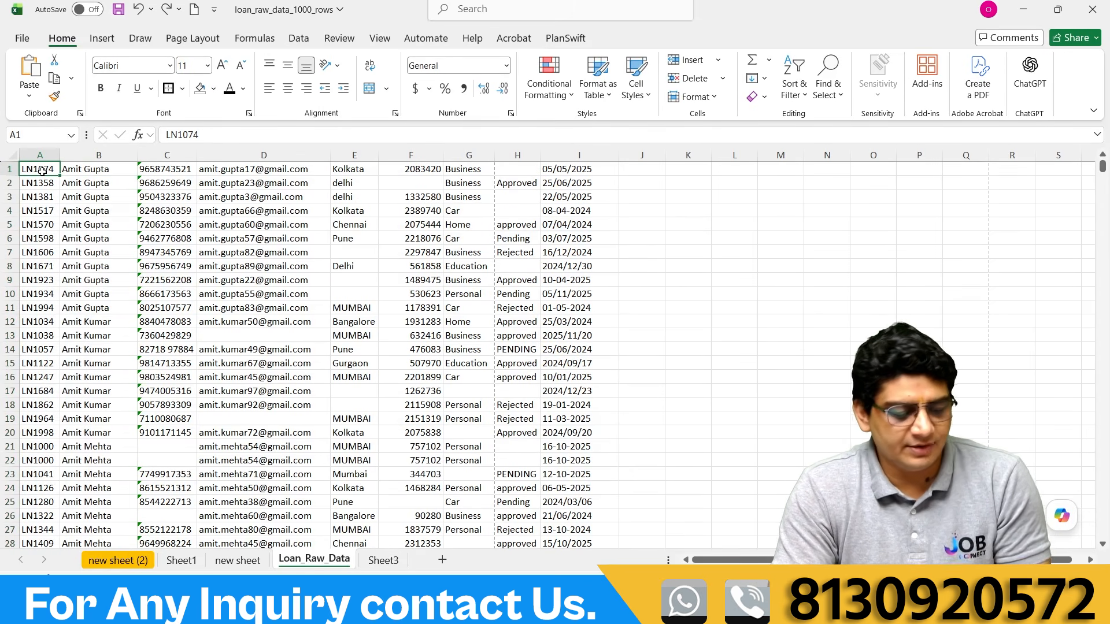
key("ctrl+shift+End")
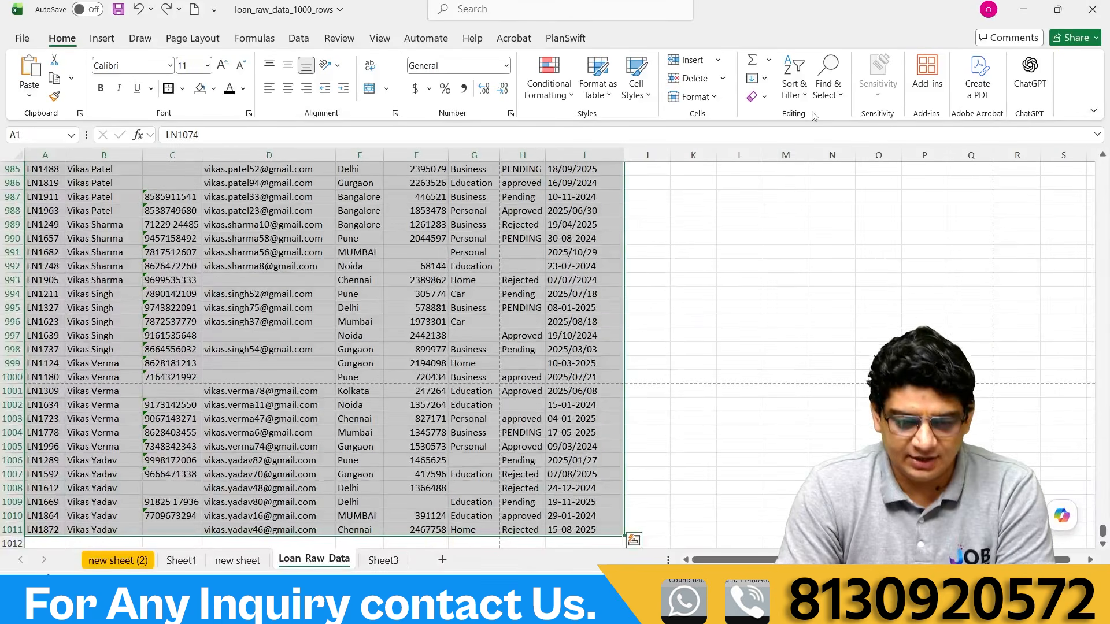
left_click(796, 89)
left_click(803, 159)
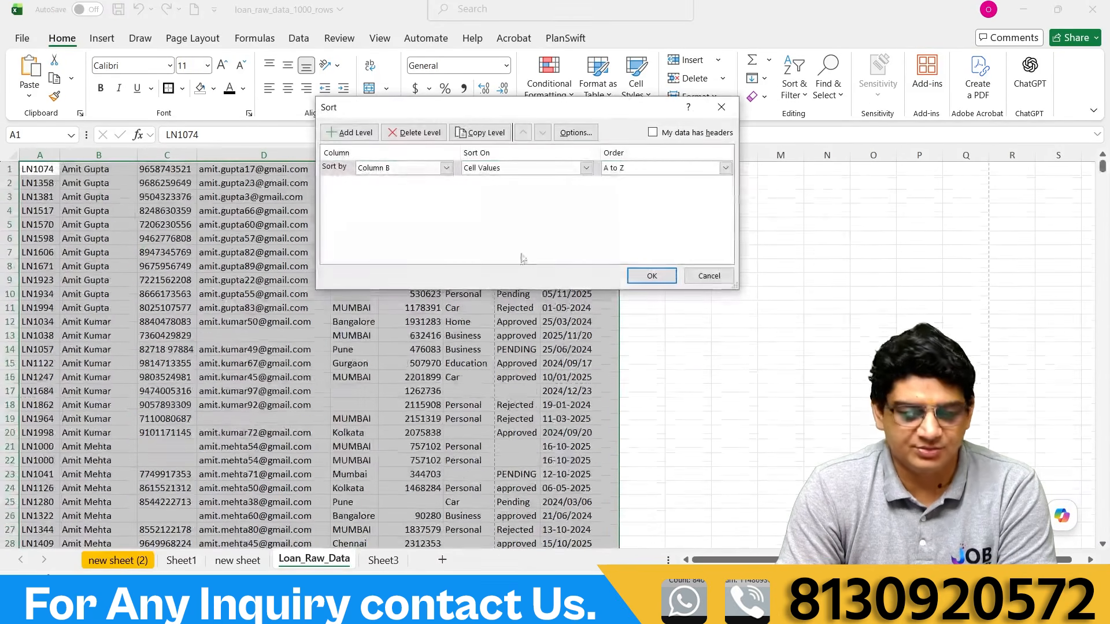
left_click_drag(470, 116, 401, 113)
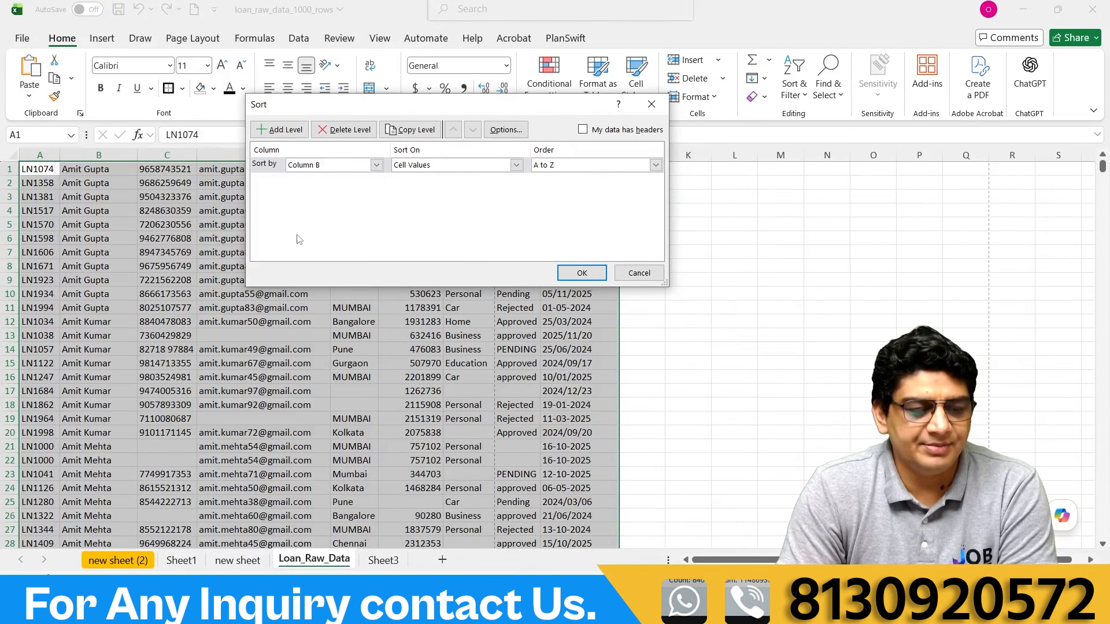
left_click(376, 164)
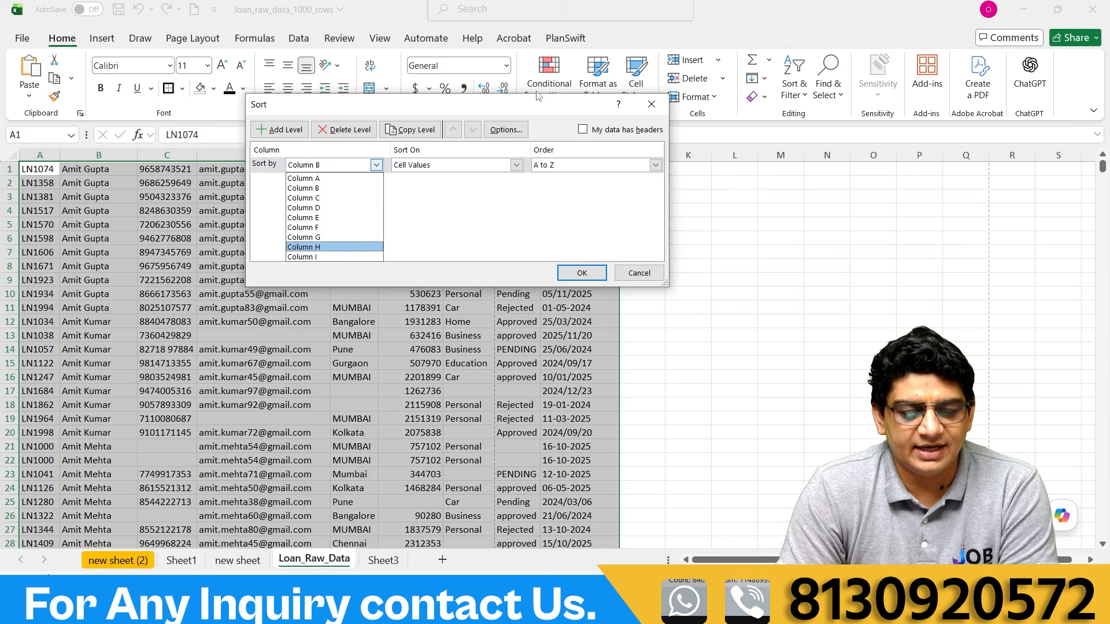
left_click(665, 103)
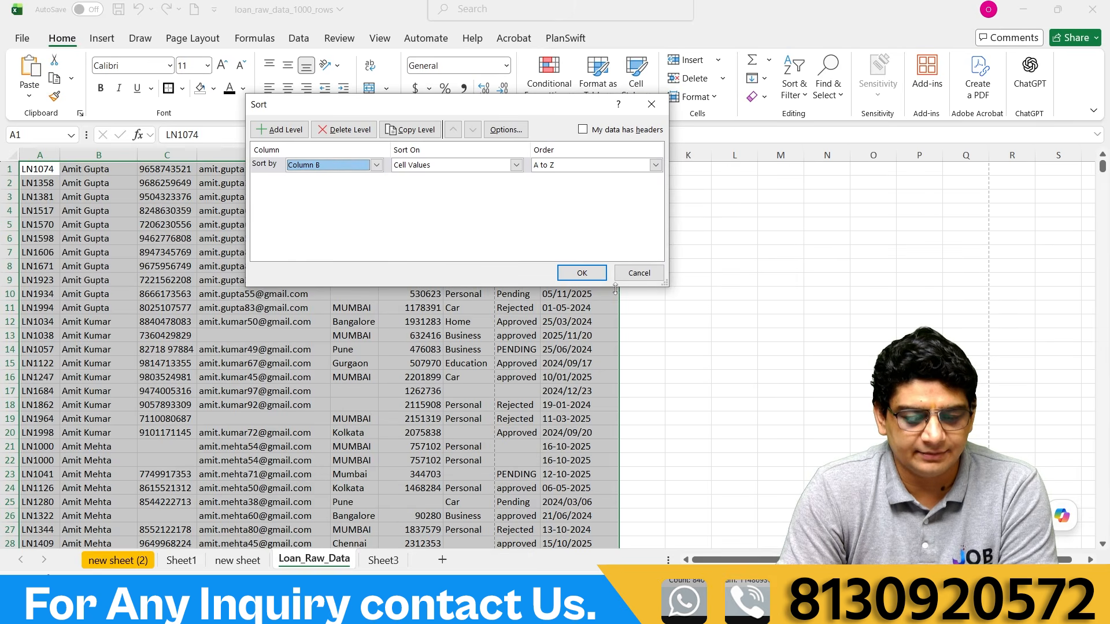
left_click(639, 274)
left_click(650, 241)
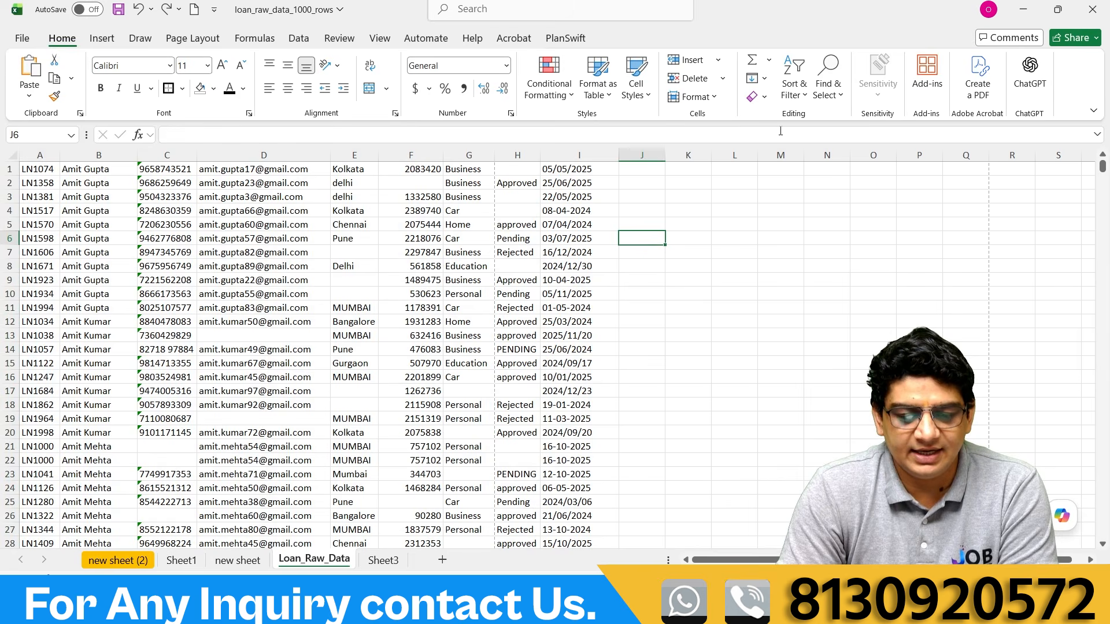
Select the whole loan table from A1 and set up a custom sort by Column B.
left_click(31, 168)
key("ctrl+shift+Right")
key("ctrl+shift+Down")
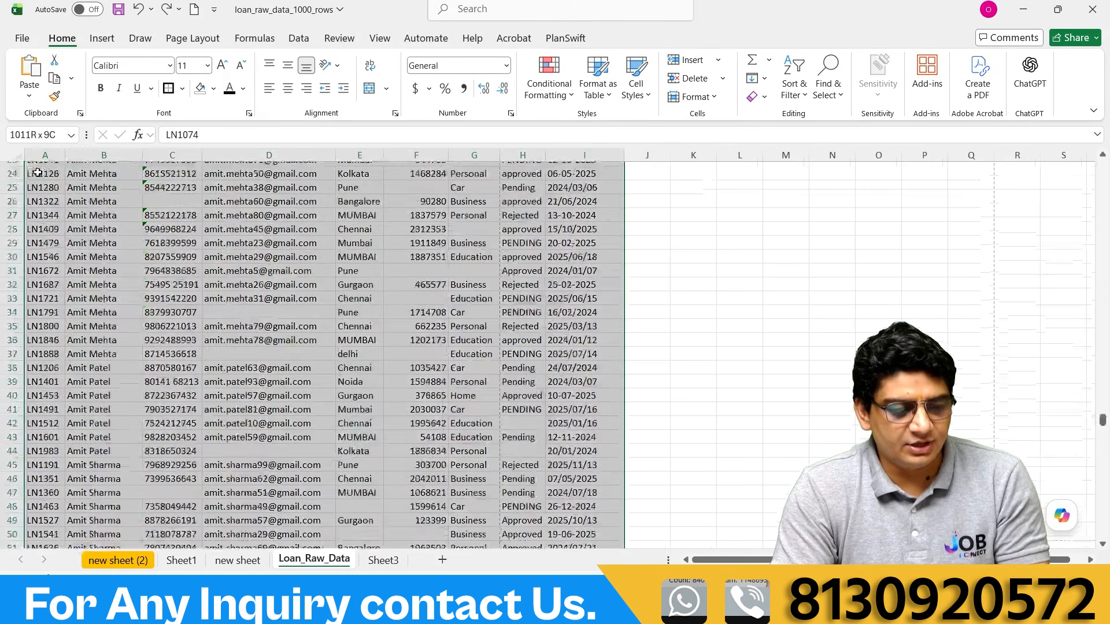
left_click(794, 81)
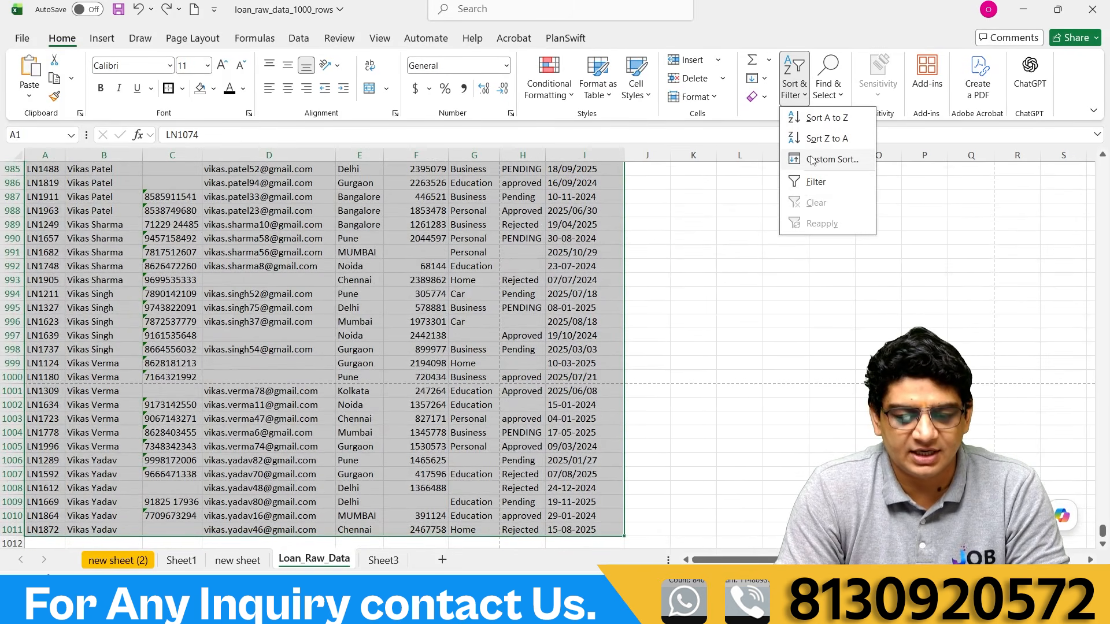
left_click(812, 160)
left_click(376, 165)
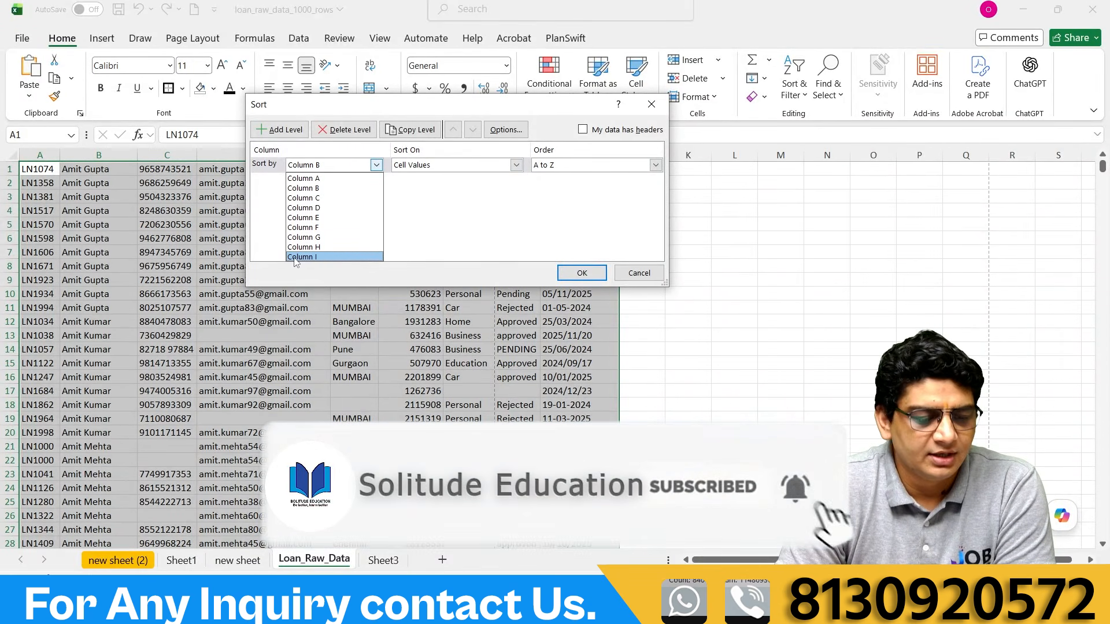
left_click(327, 188)
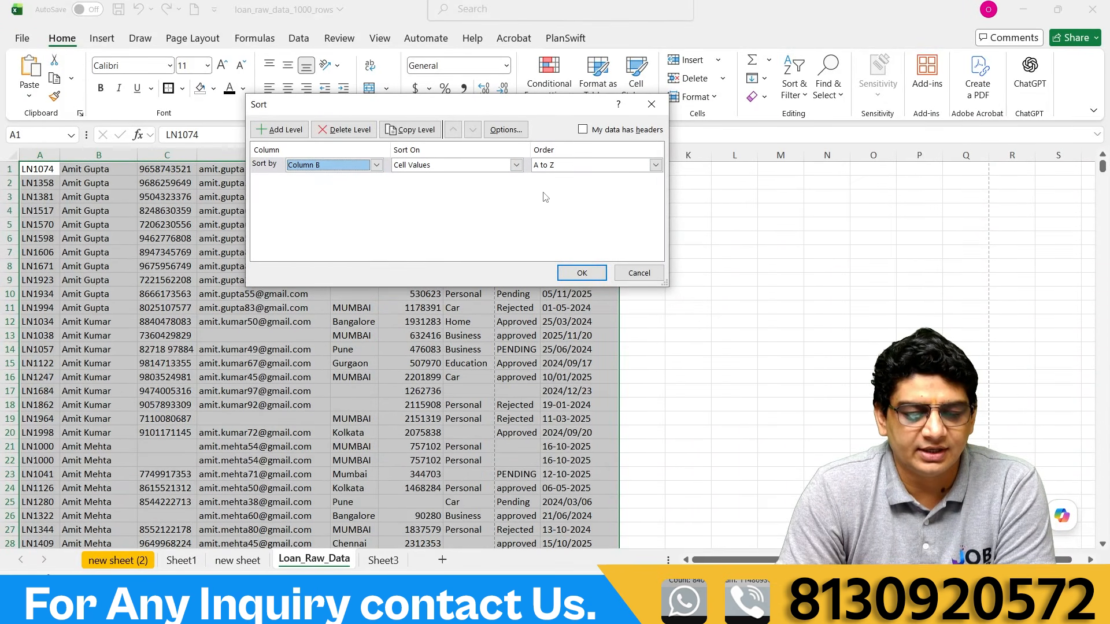
Review the other sort criteria and orders, then apply the custom sort on cell values from A to Z.
left_click(516, 164)
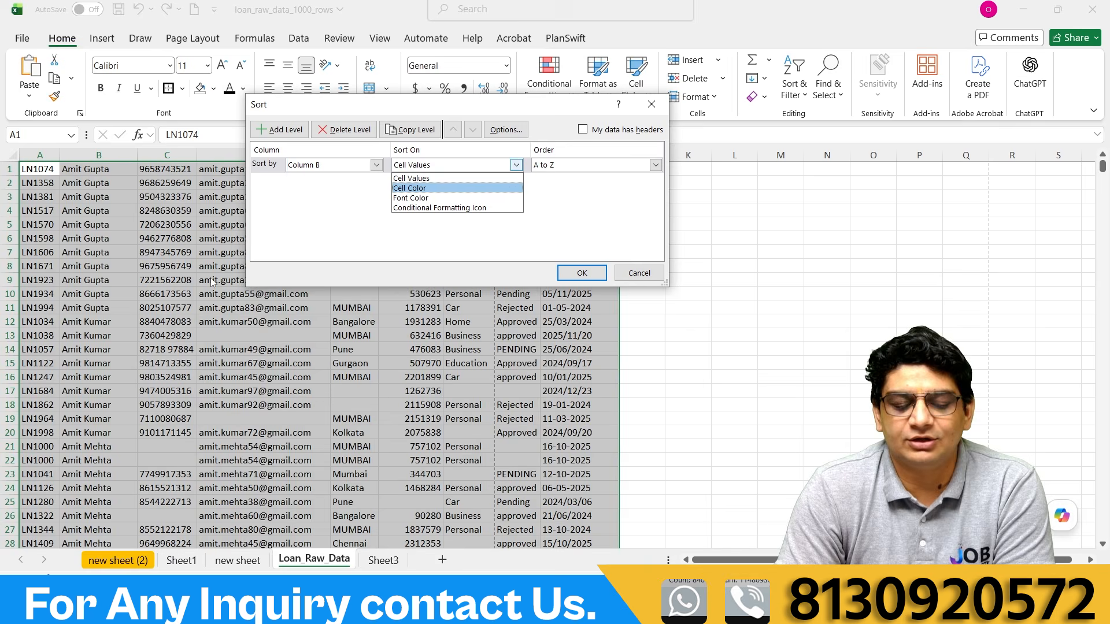
key("Down")
key("Down")
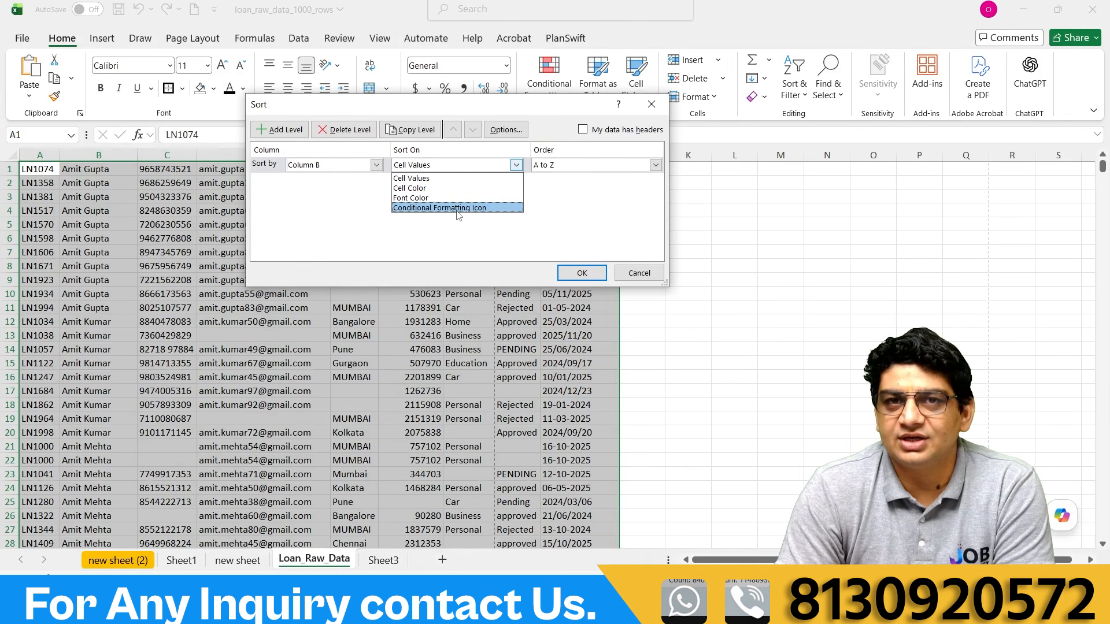
left_click(419, 179)
left_click(656, 165)
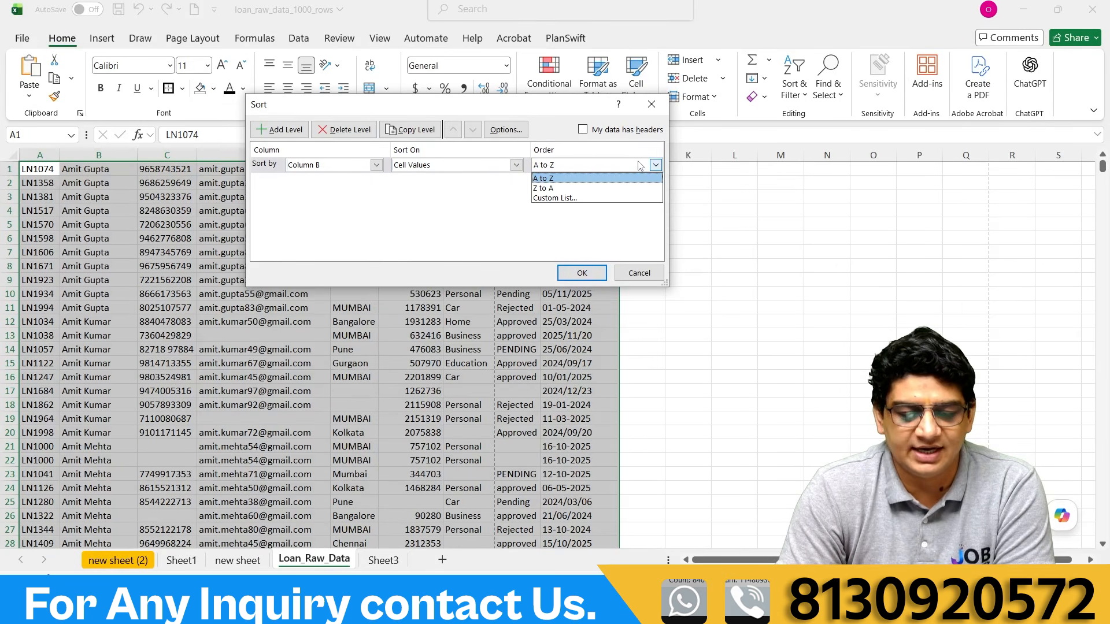
left_click(655, 165)
left_click(596, 273)
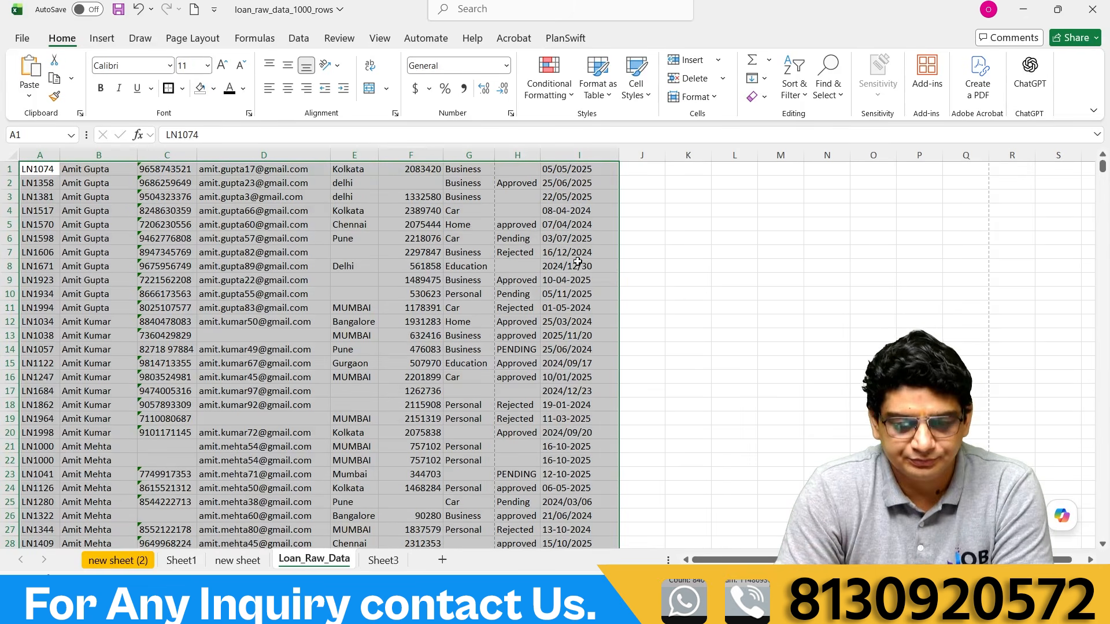
Turn on filters for all columns of the selected loan table.
left_click(793, 93)
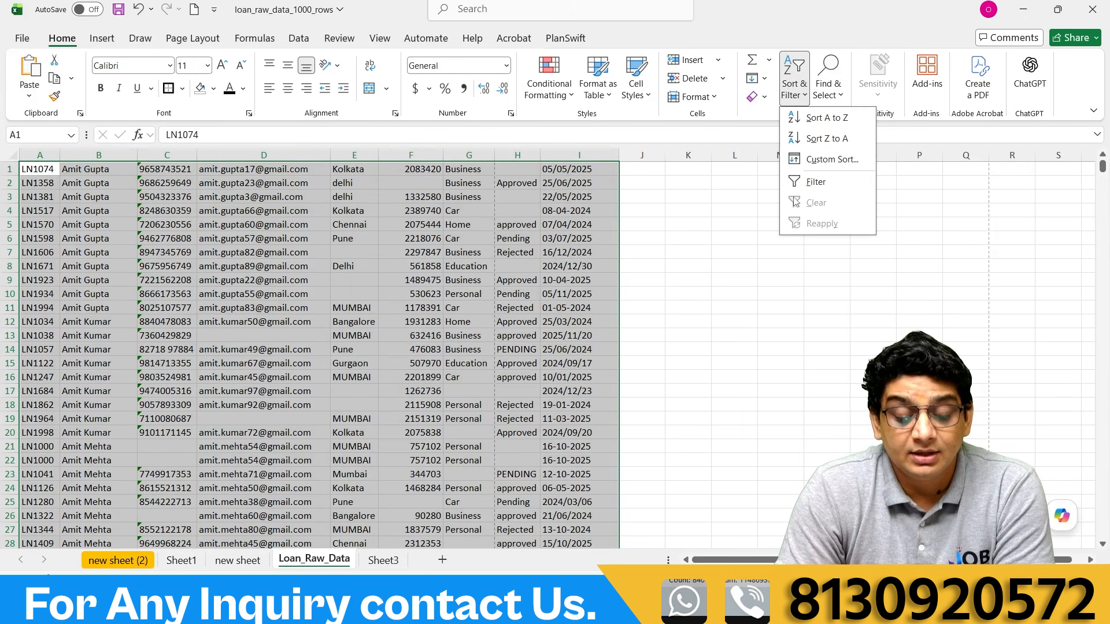
left_click(815, 181)
left_click(779, 237)
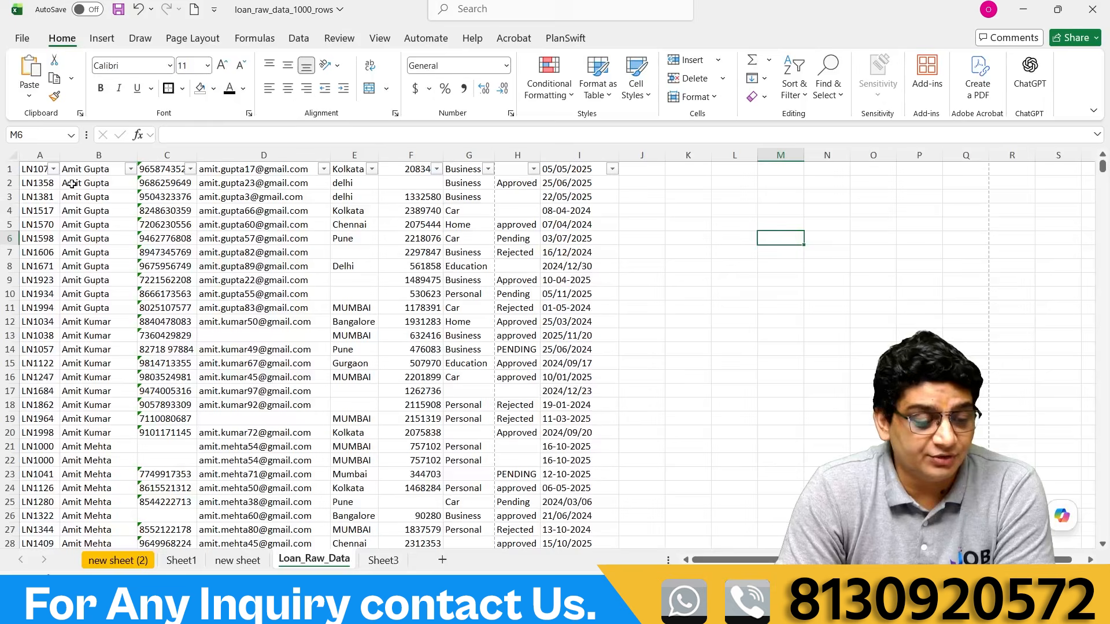
left_click(55, 169)
left_click(54, 169)
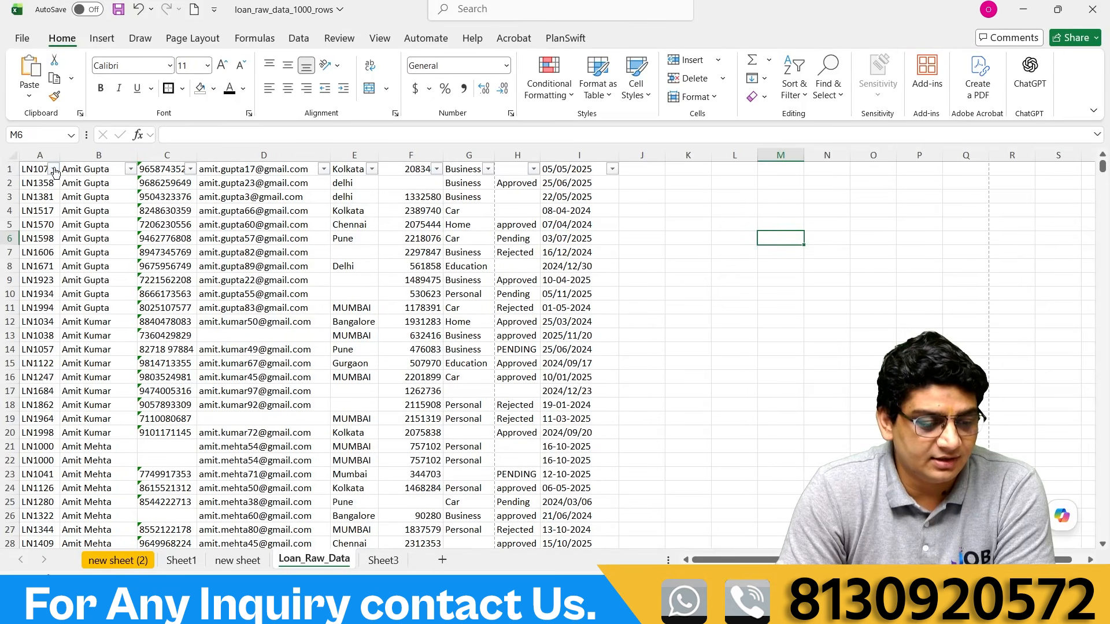
left_click(130, 168)
left_click(131, 169)
left_click(193, 170)
left_click(193, 169)
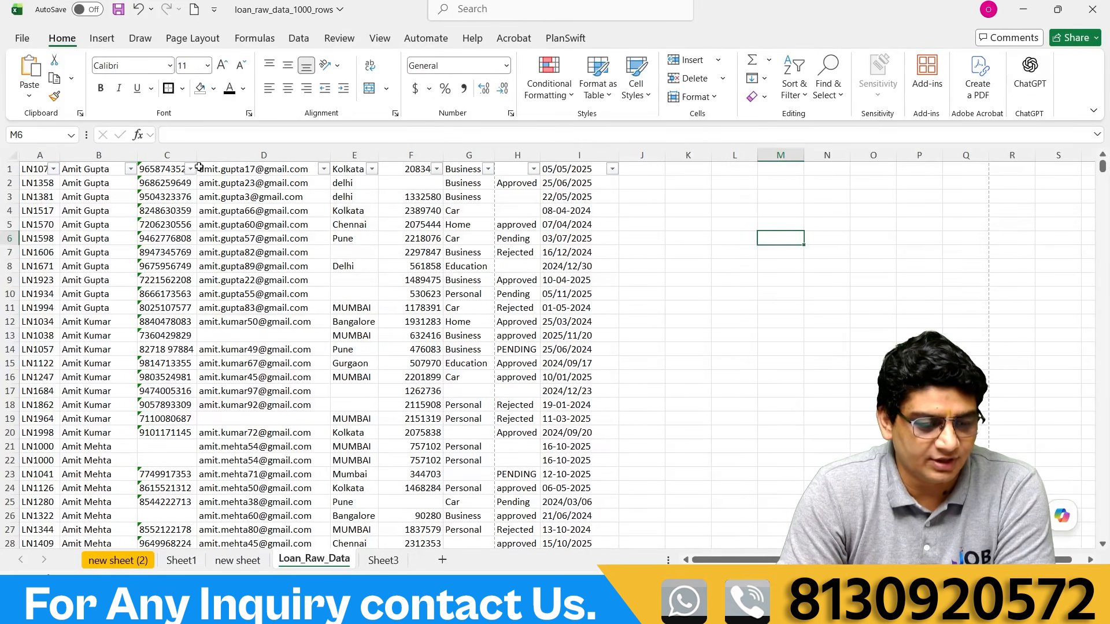
AutoFit the widths of columns A, C and E through I to their contents.
double_click(67, 161)
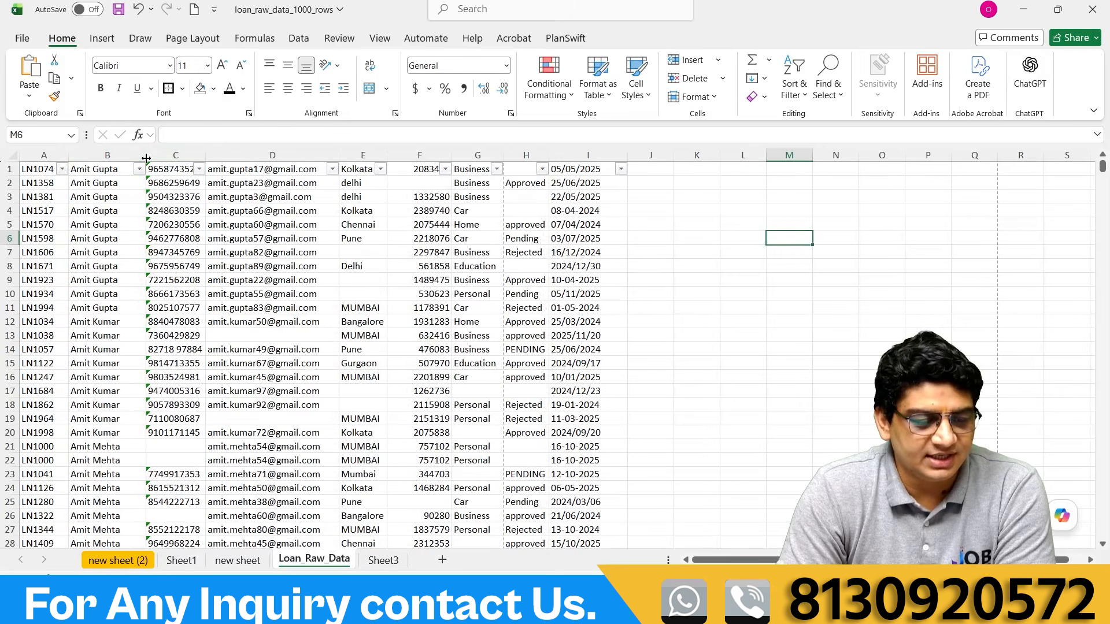
double_click(205, 161)
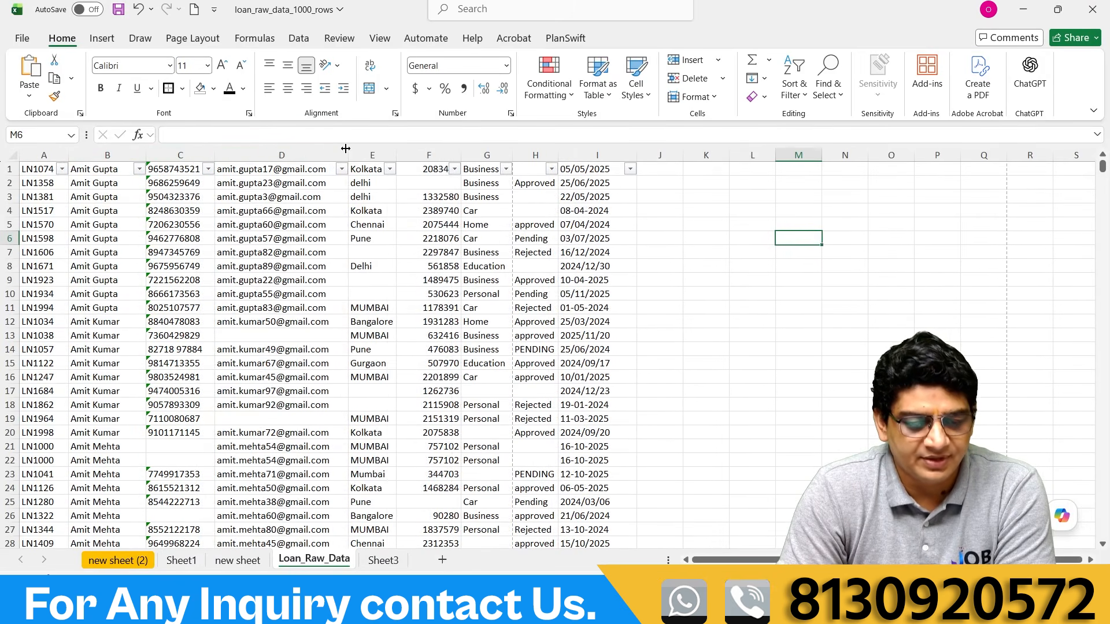
double_click(394, 151)
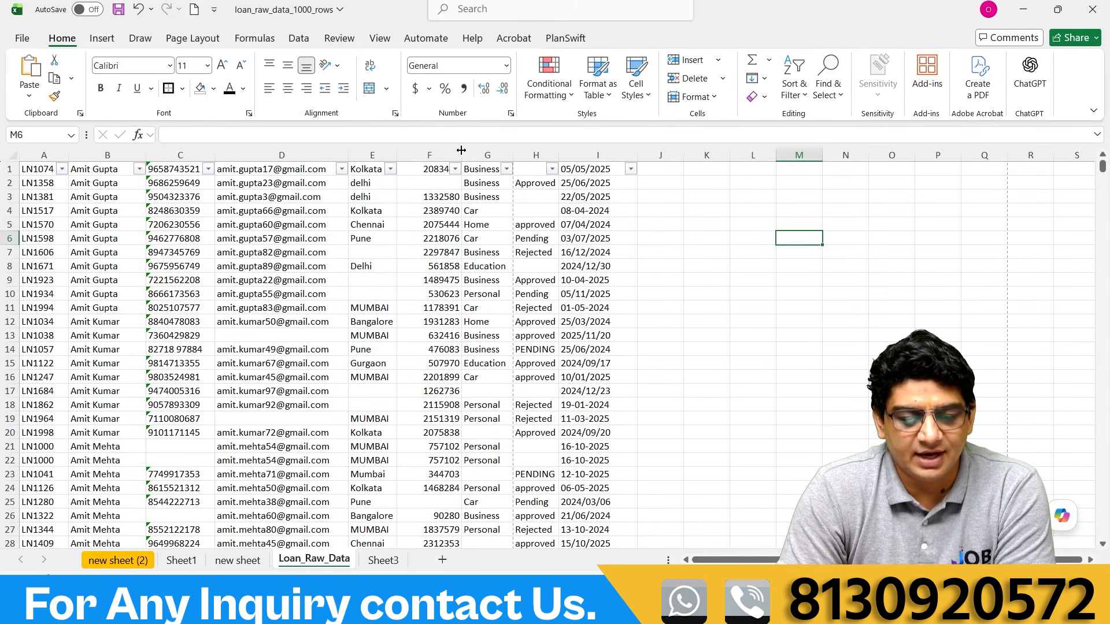
double_click(461, 150)
double_click(513, 151)
double_click(556, 152)
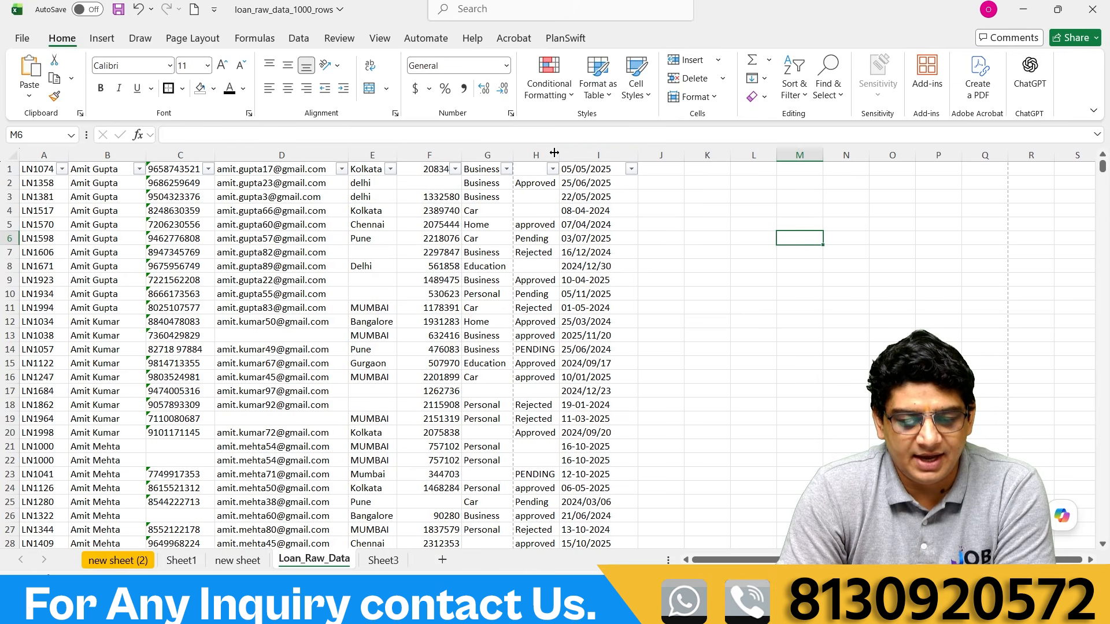
double_click(638, 152)
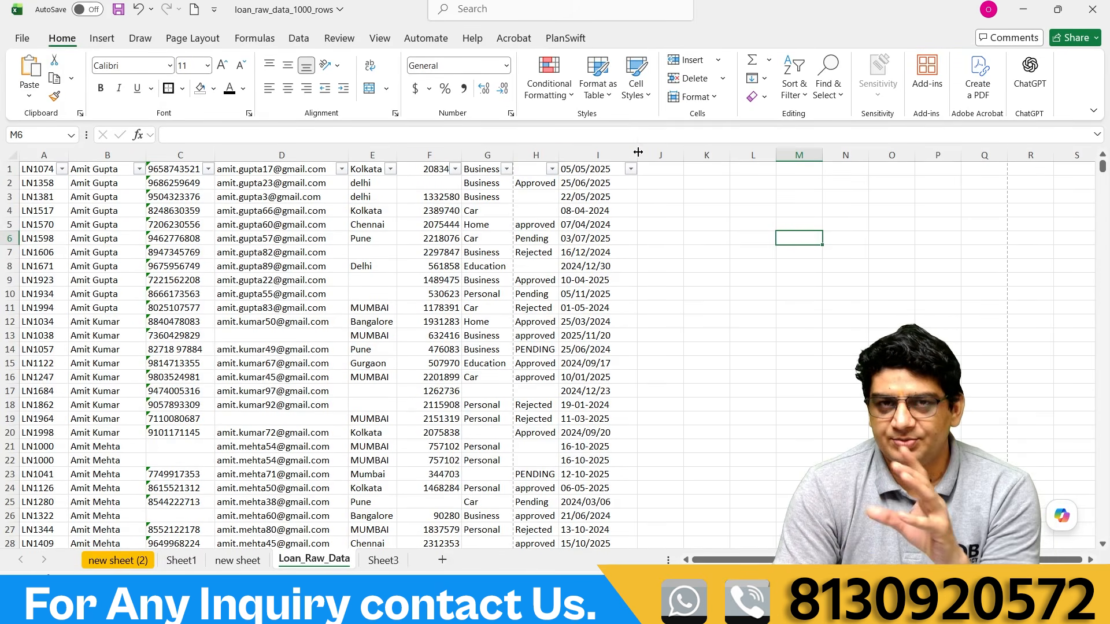
Filter the city column E to show only delhi and check the filtered city entries.
left_click(391, 170)
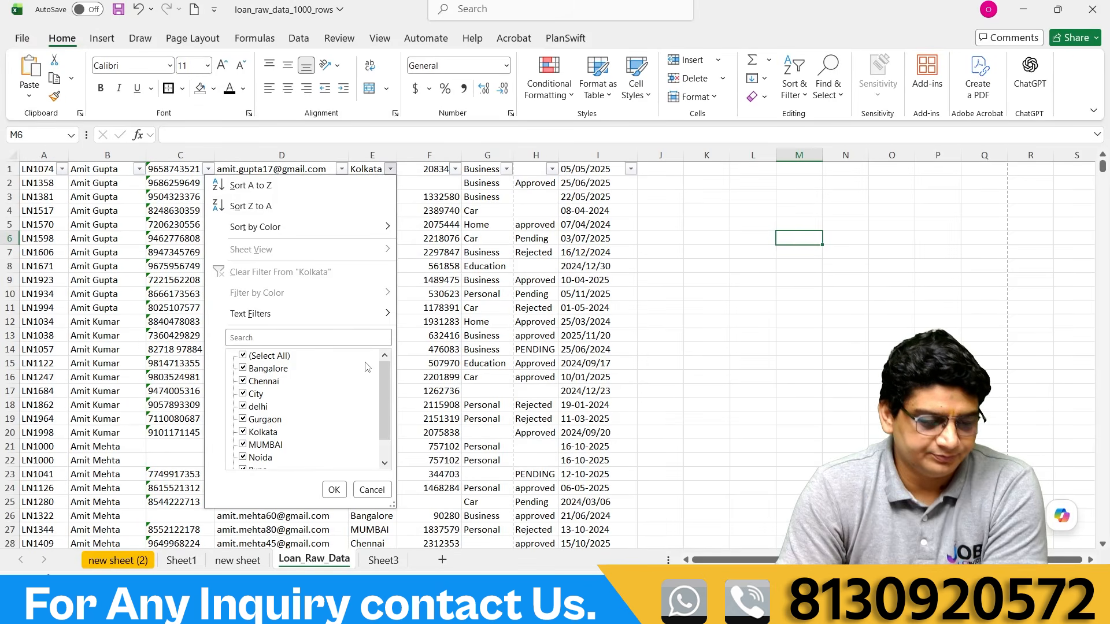
scroll(386, 428, "down", 1)
scroll(386, 428, "up", 1)
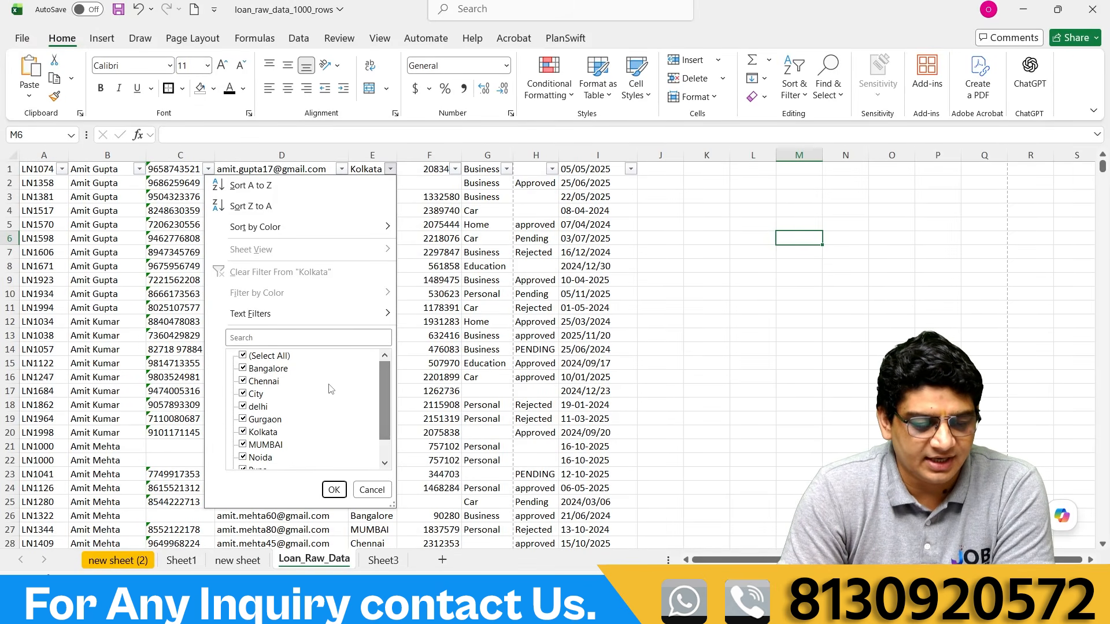
left_click(267, 356)
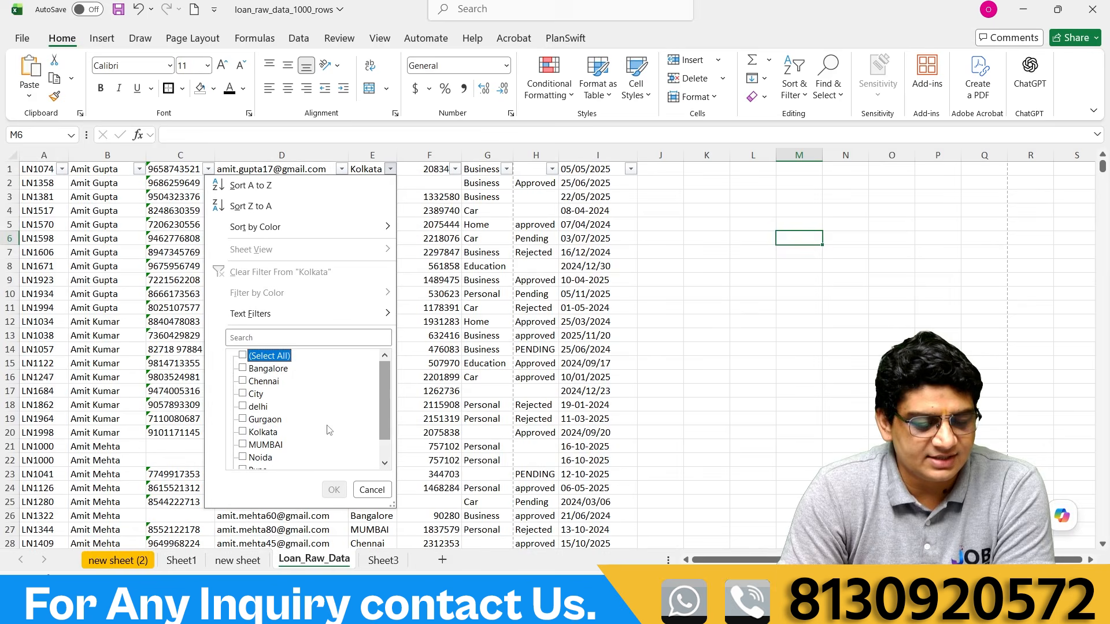
left_click(243, 407)
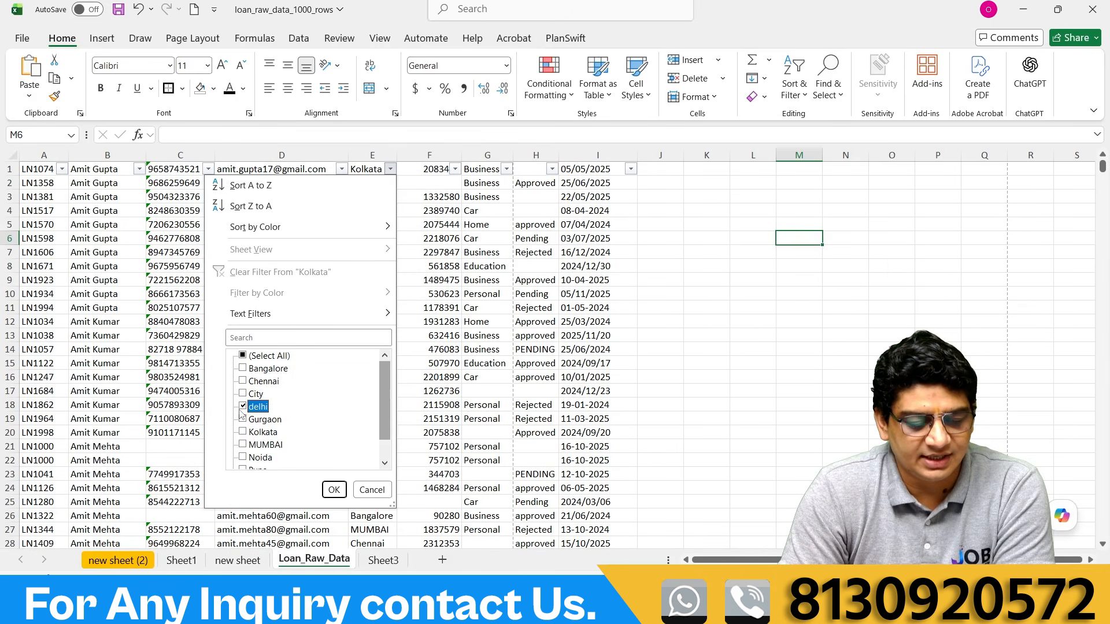
left_click(334, 490)
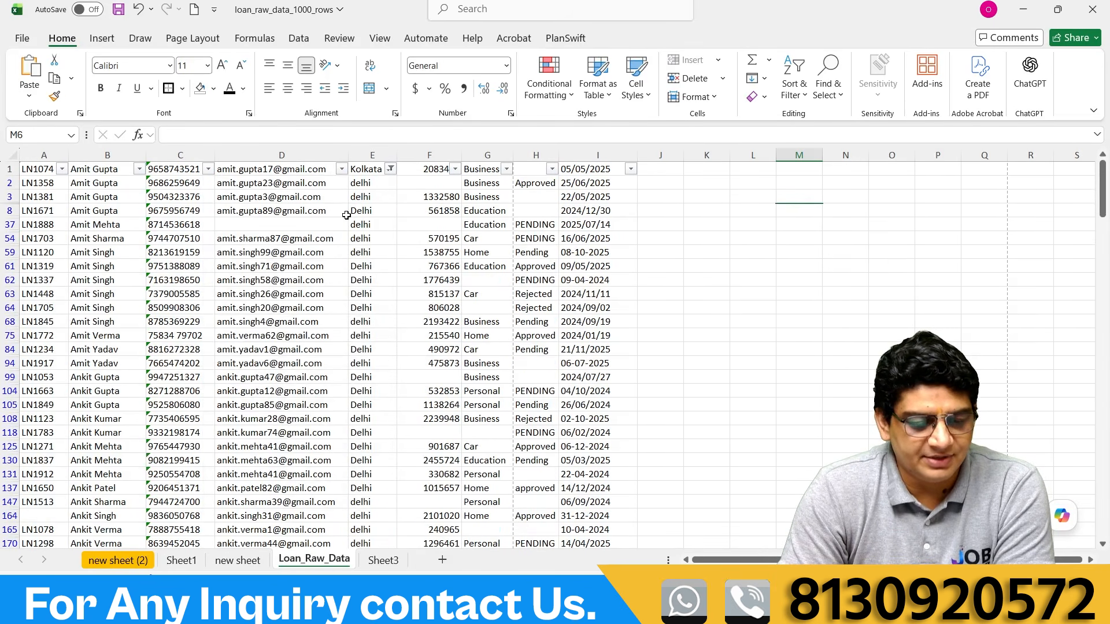
left_click_drag(361, 180, 368, 503)
scroll(387, 372, "up", 20)
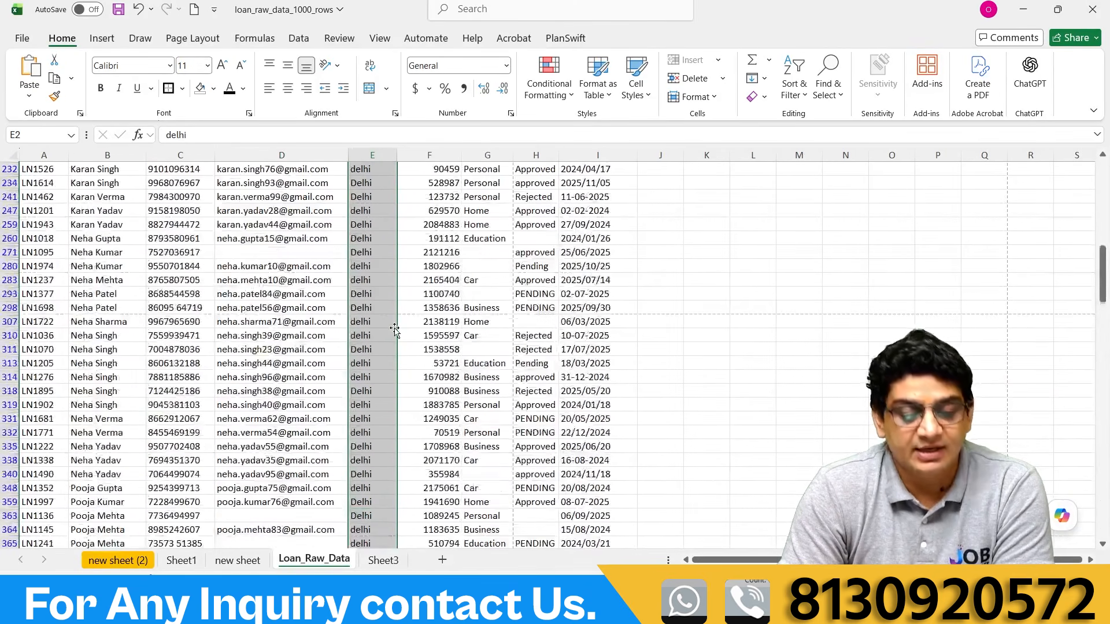
scroll(395, 329, "up", 5)
left_click(453, 240)
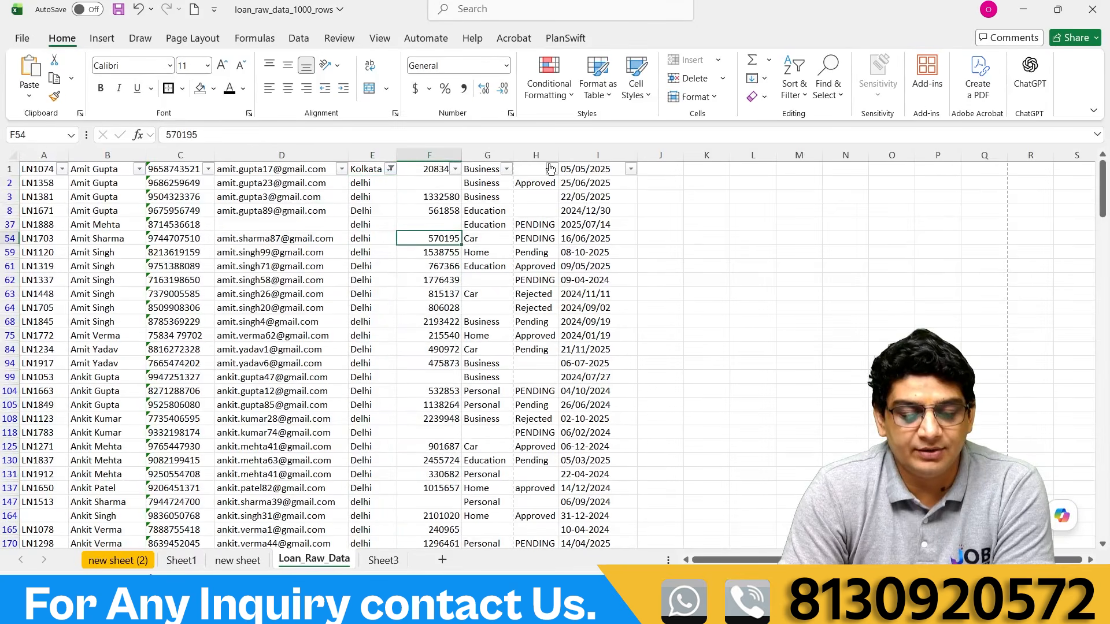
Filter the loan type column G to show only Education and check the filtered city and loan type entries.
left_click(506, 170)
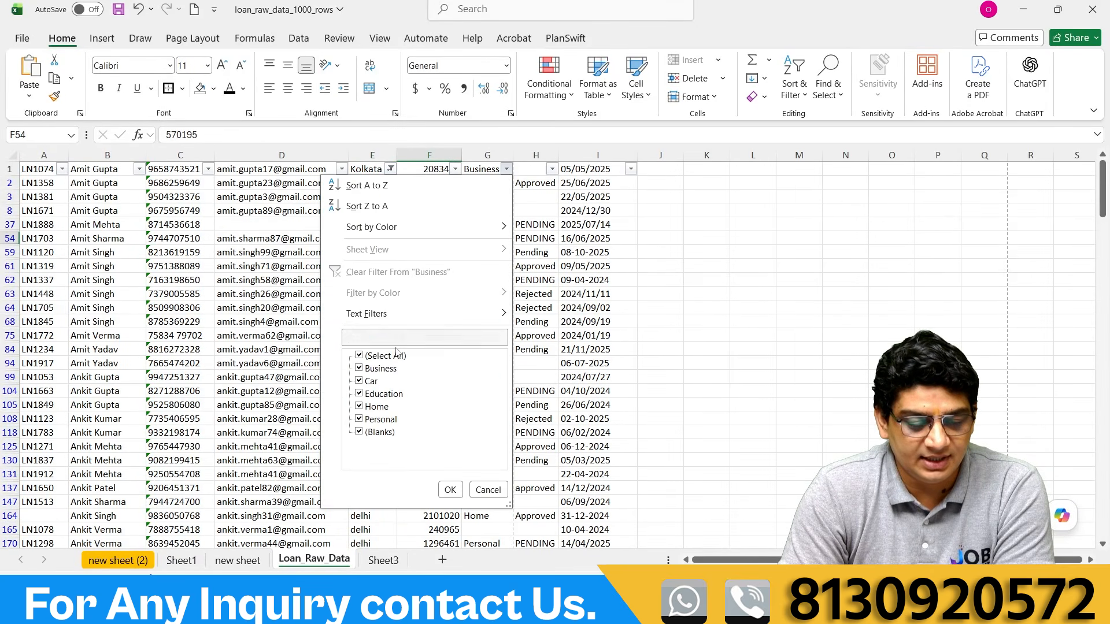
left_click(359, 356)
left_click(359, 395)
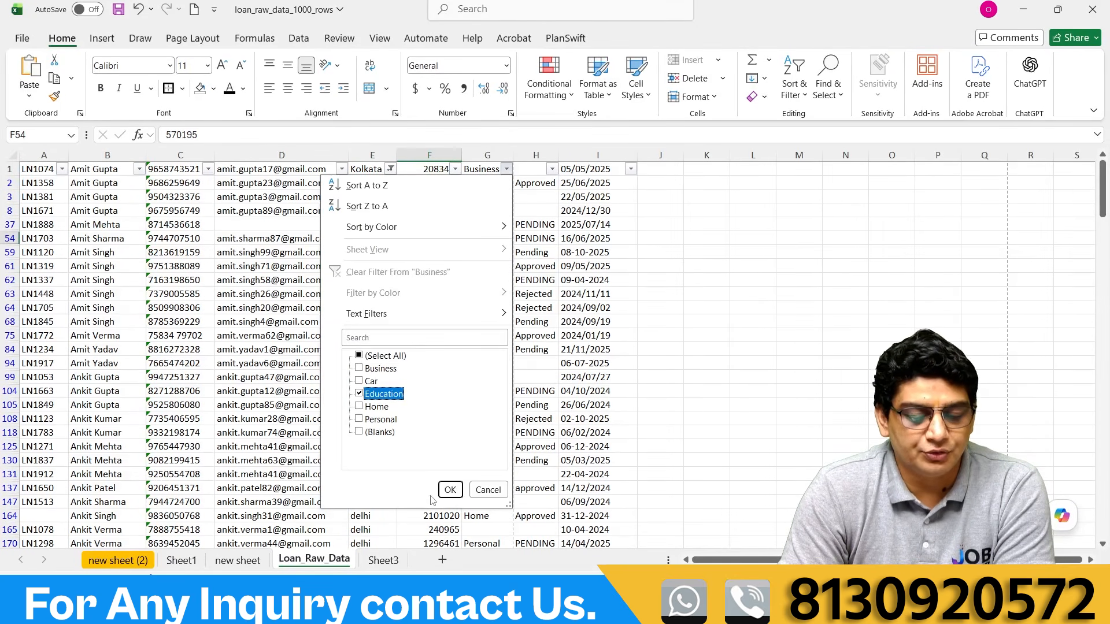
left_click(450, 490)
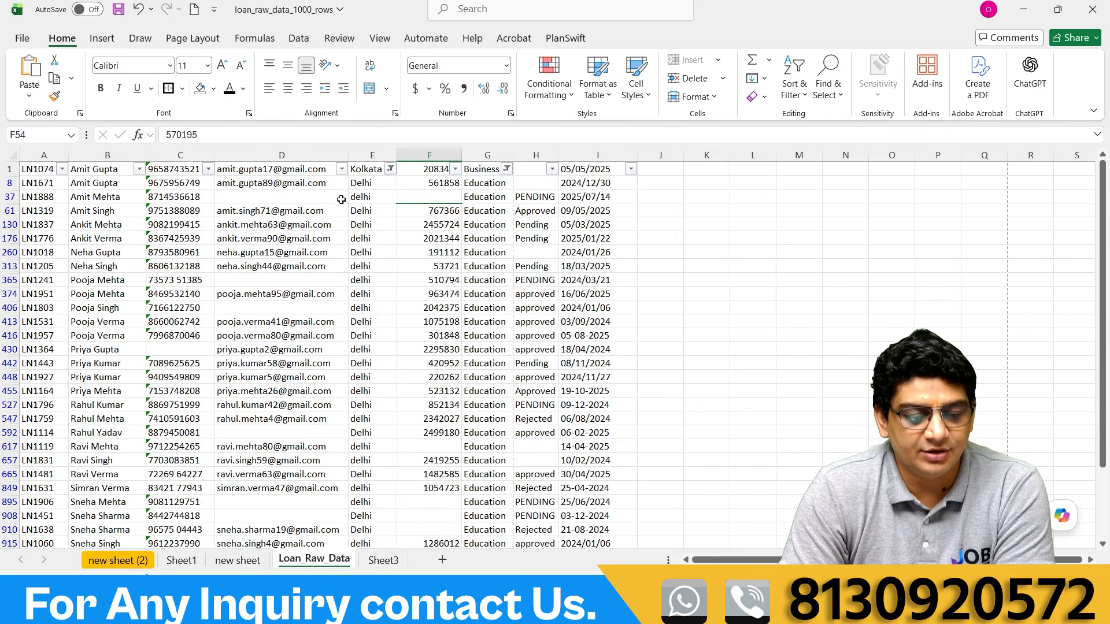
left_click_drag(361, 185, 284, 545)
left_click(480, 333)
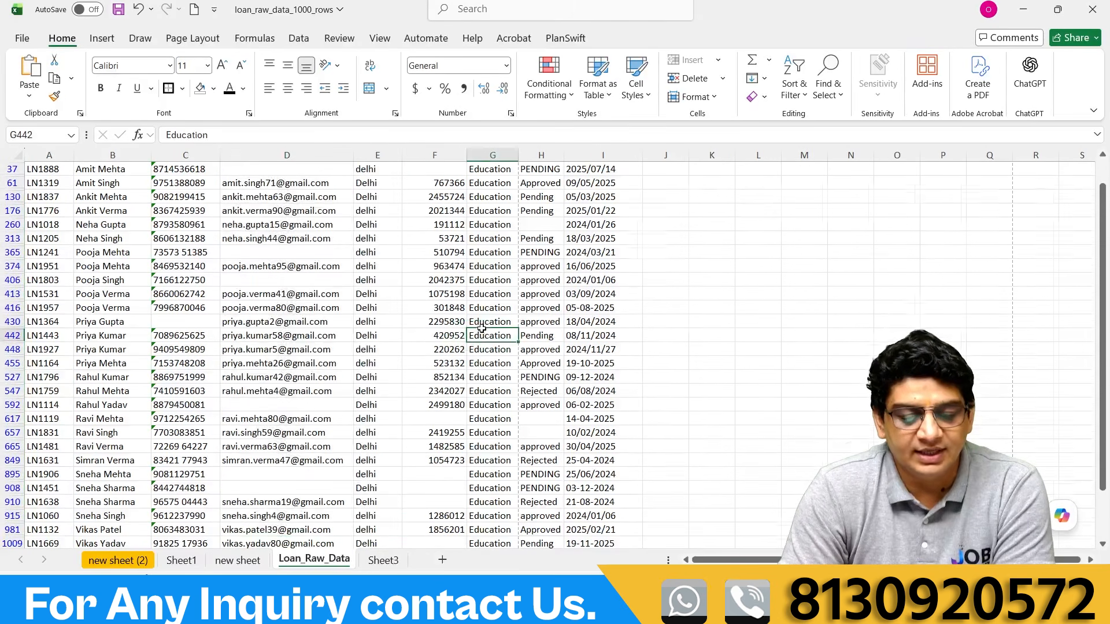
scroll(480, 330, "up", 1)
left_click_drag(485, 182, 502, 572)
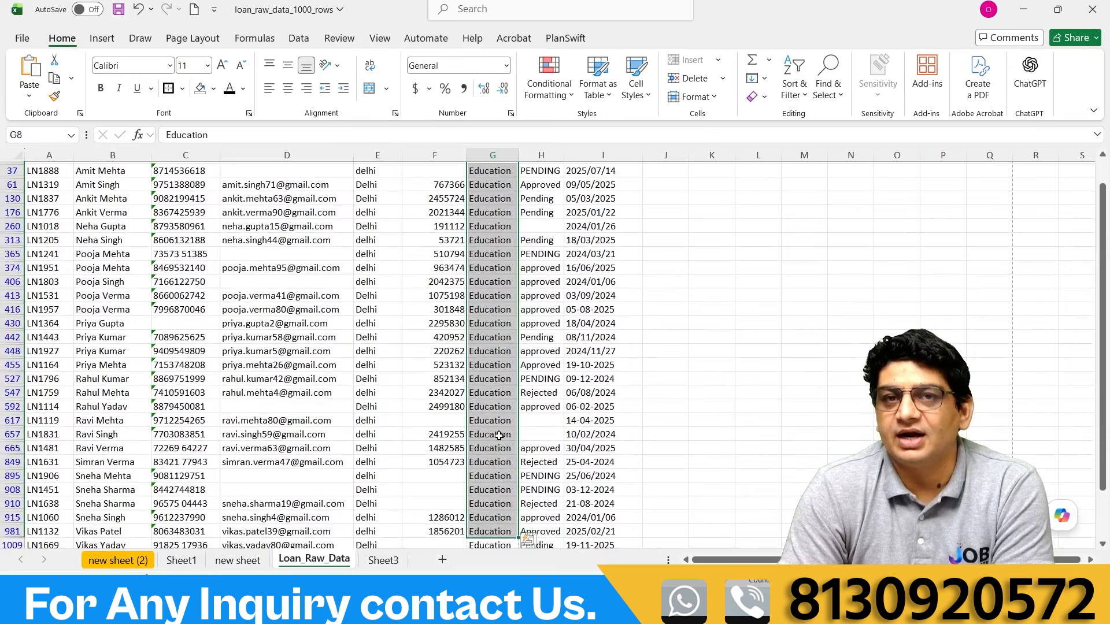
scroll(479, 337, "up", 1)
left_click(480, 322)
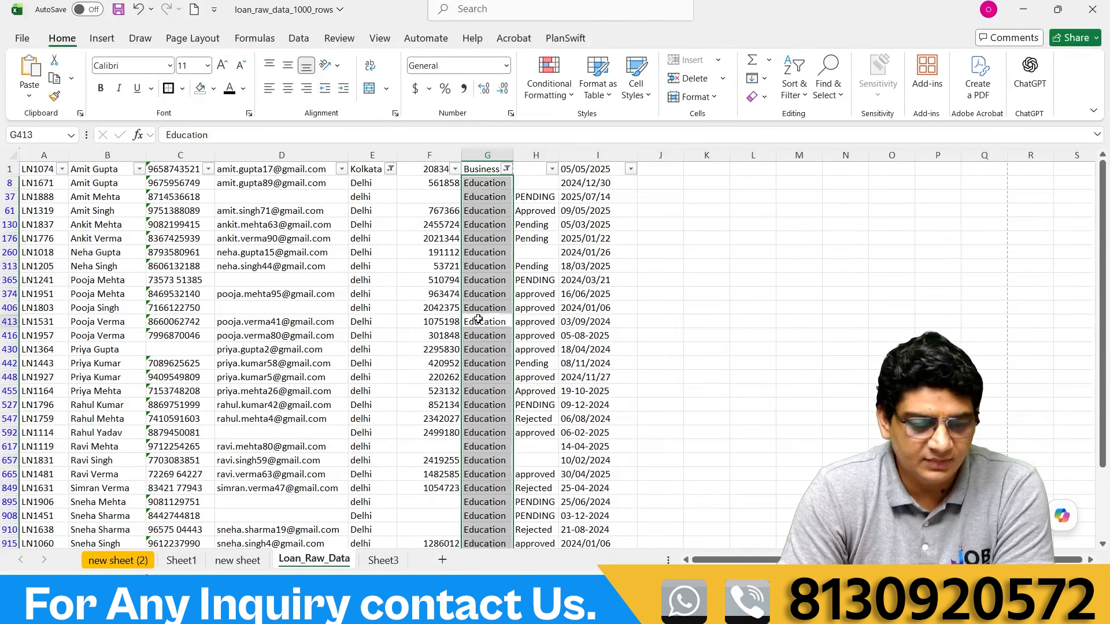
Add Personal to the loan type filter in column G alongside Education and check the filtered loan types.
left_click(507, 169)
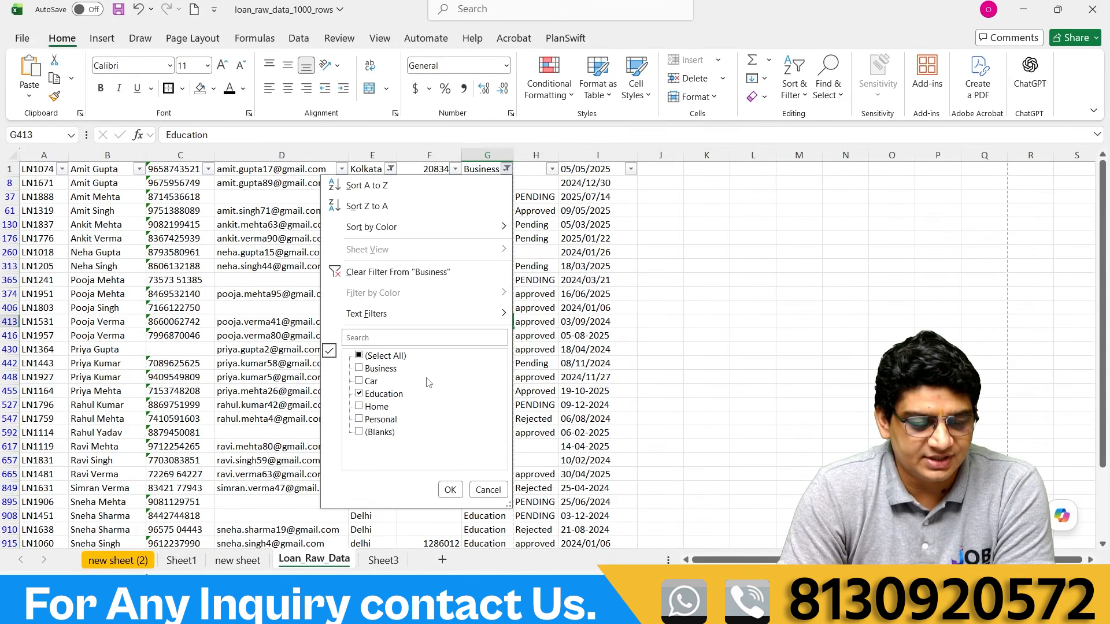
left_click(359, 419)
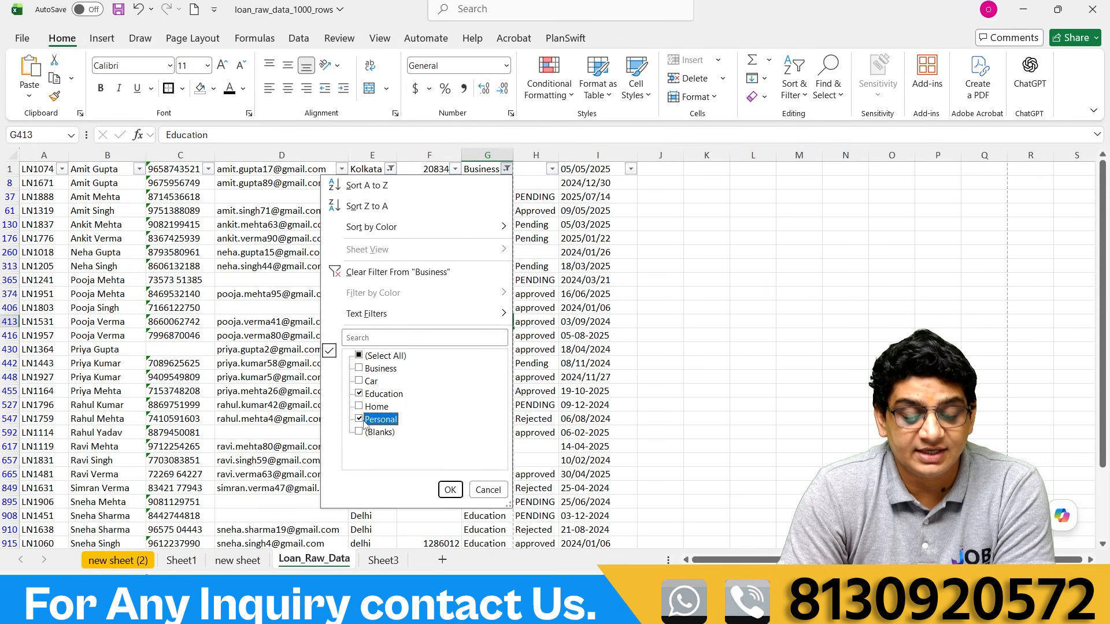
left_click(449, 490)
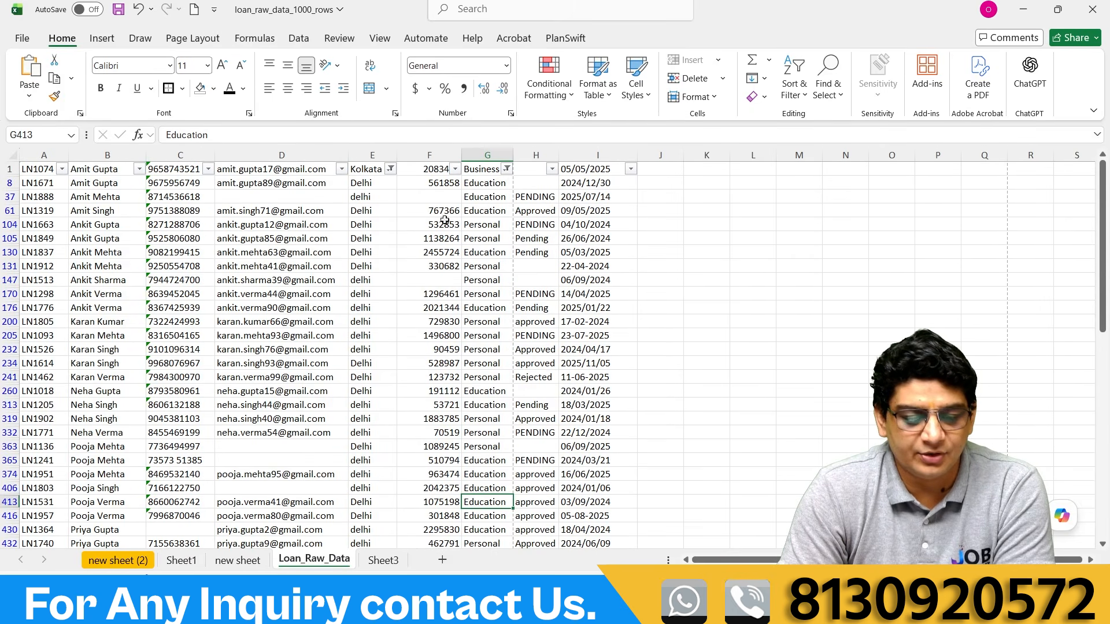
mouse_move(482, 180)
left_mouse_down()
mouse_move(494, 548)
mouse_move(532, 148)
mouse_move(482, 172)
left_mouse_up()
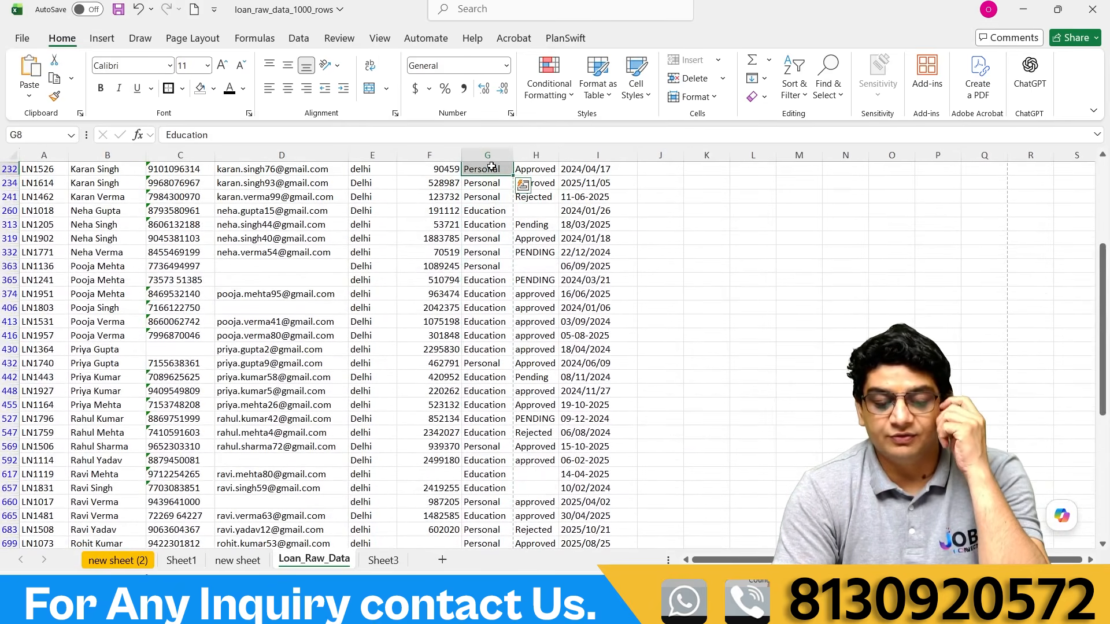
scroll(475, 215, "up", 5)
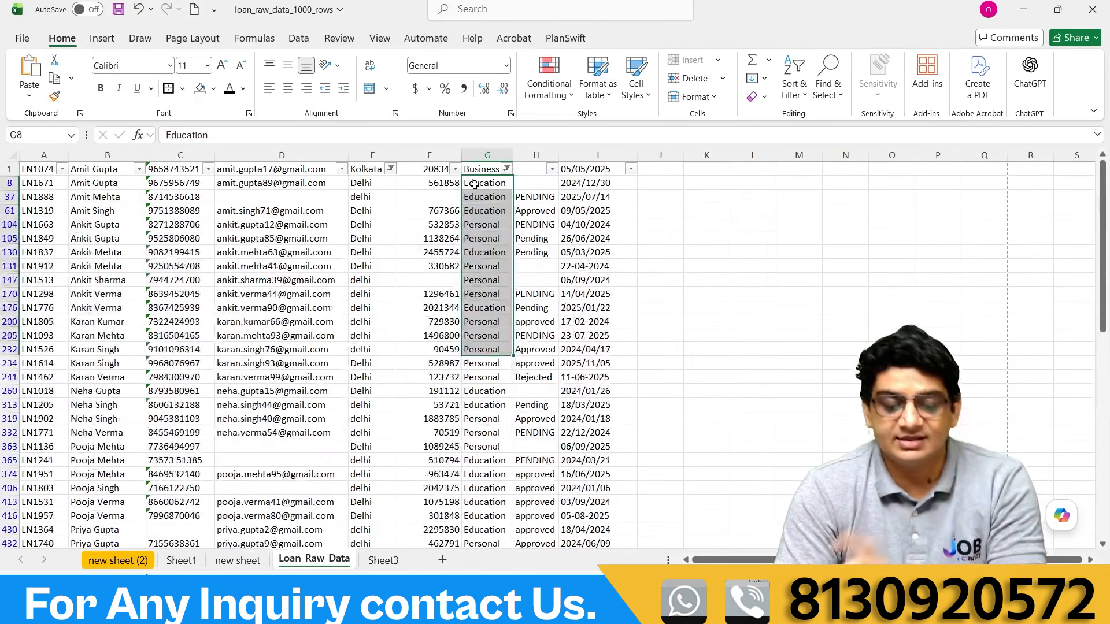
Examine the date values in column I's filter list without applying a filter.
left_click(630, 169)
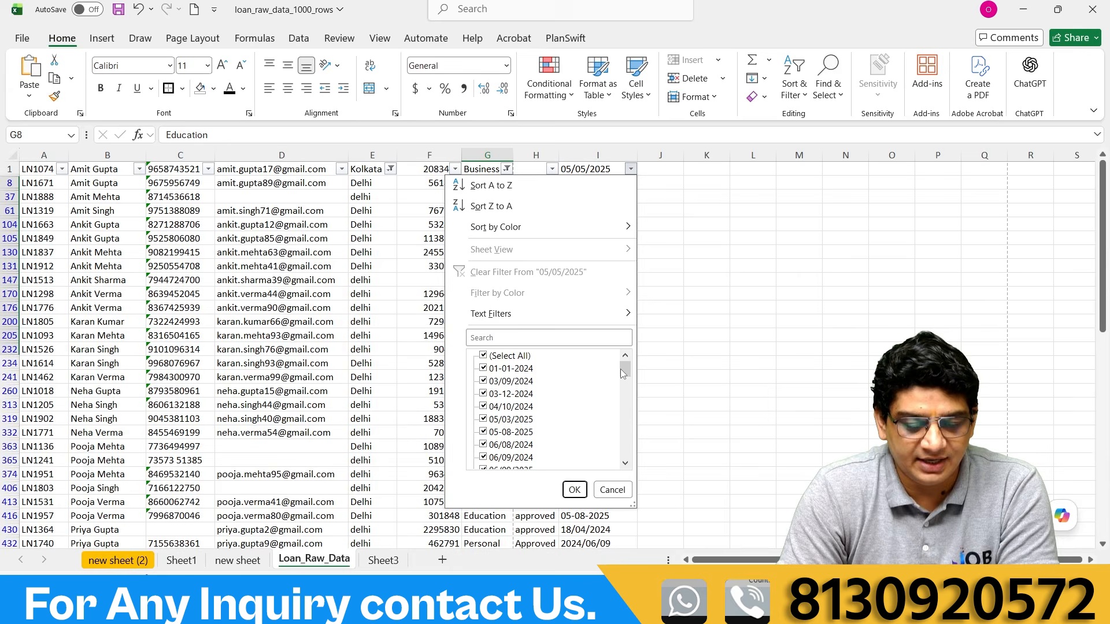
mouse_move(622, 372)
left_mouse_down()
mouse_move(626, 434)
mouse_move(628, 386)
left_mouse_up()
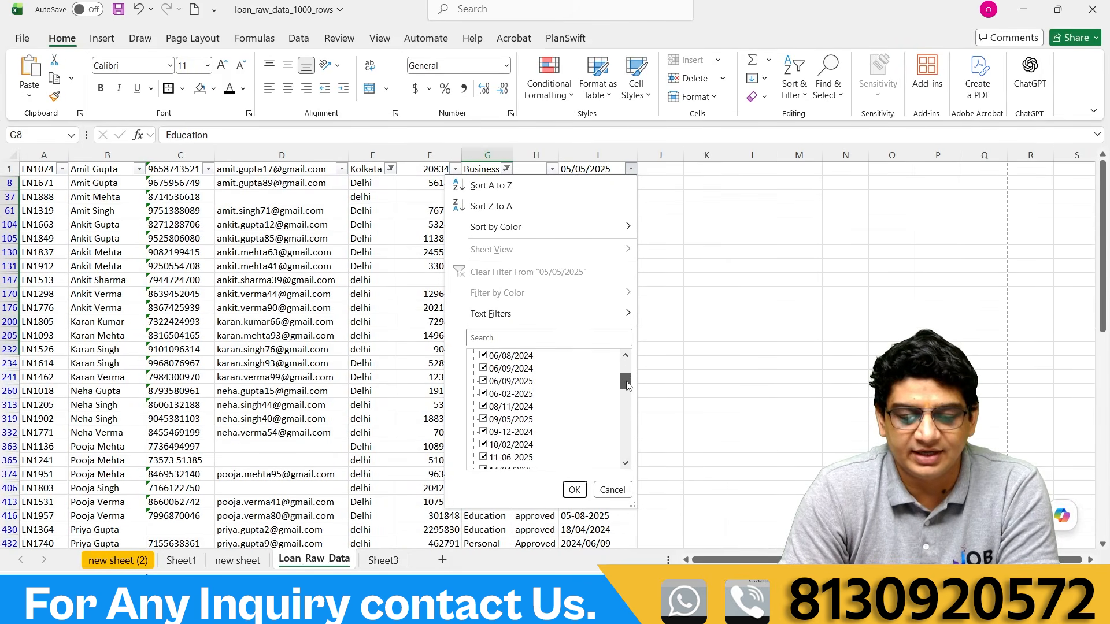
left_click(612, 489)
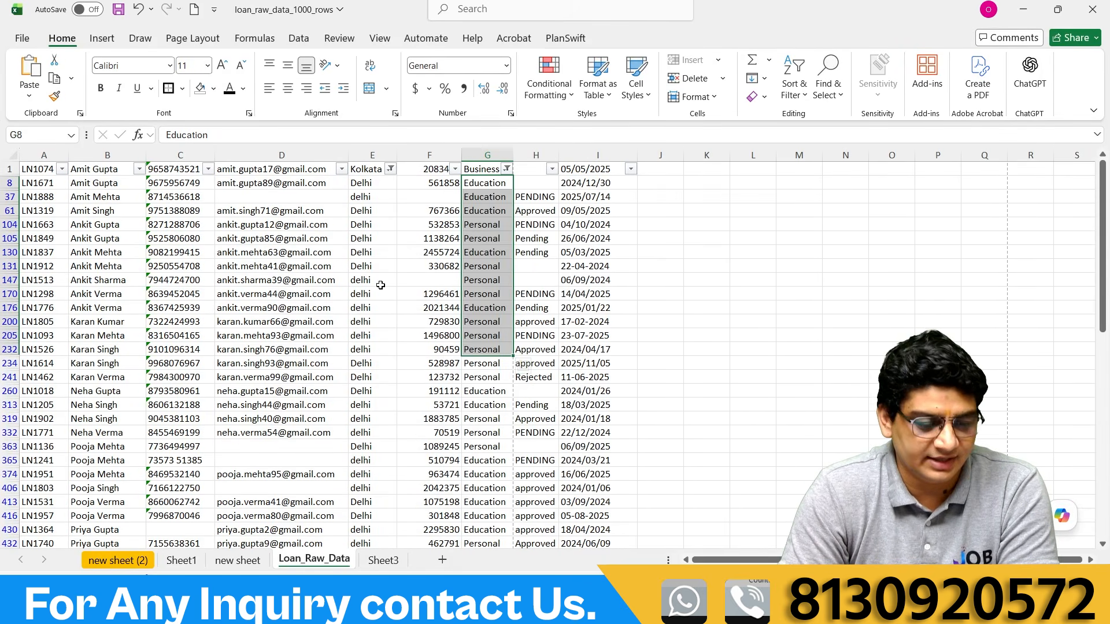
left_click(333, 280)
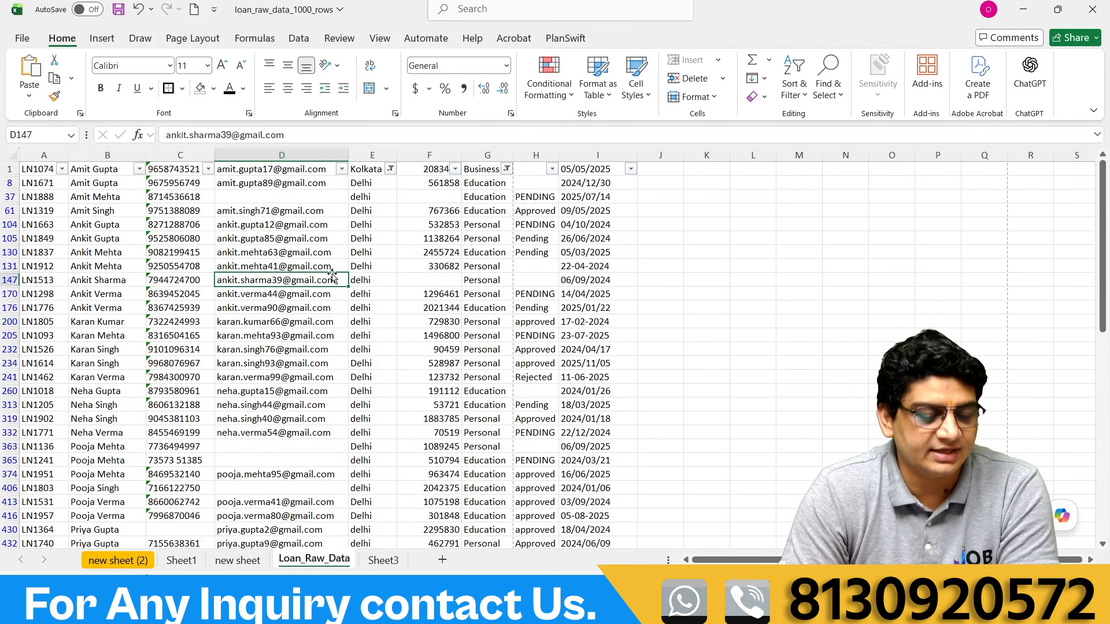
Reset the city filter in column E and the loan type filter in column G to show all entries.
left_click(391, 169)
left_click(277, 359)
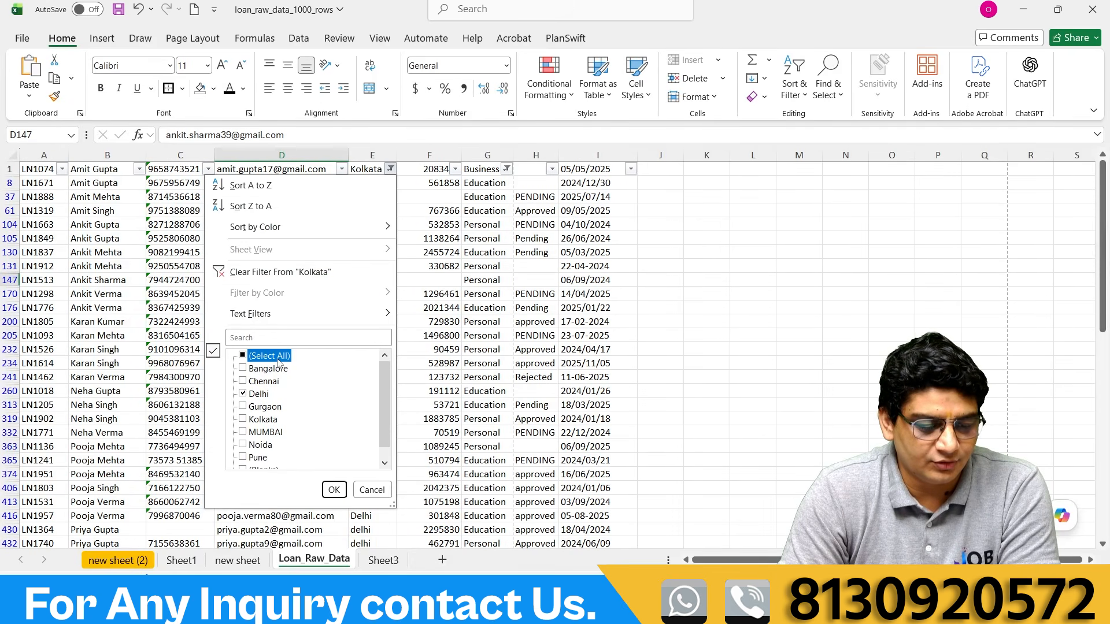
left_click(332, 490)
left_click(507, 168)
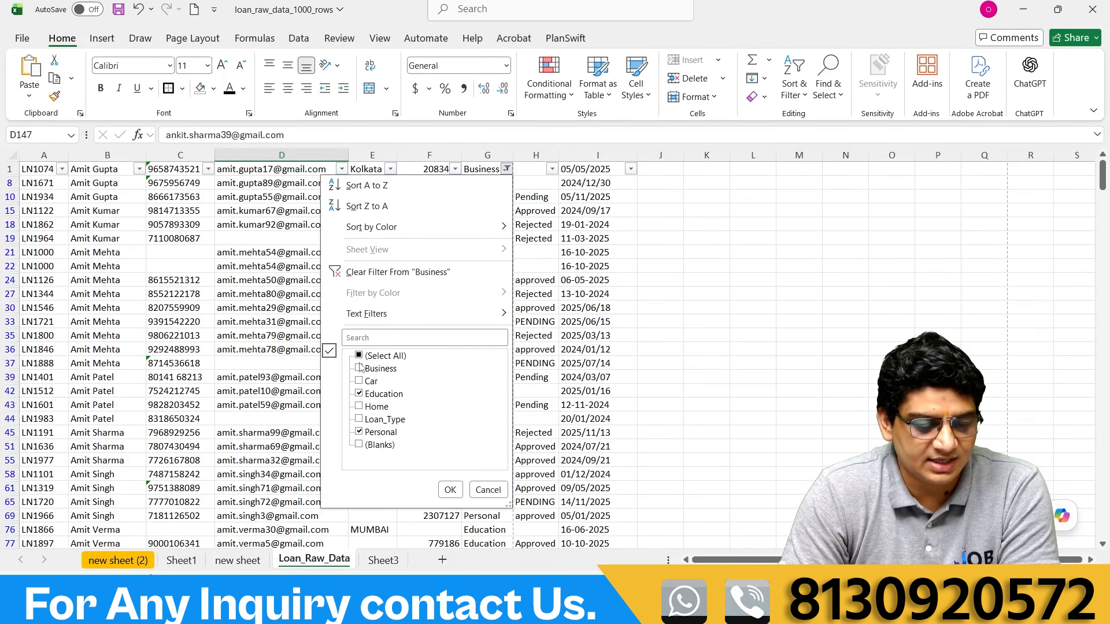
left_click(451, 491)
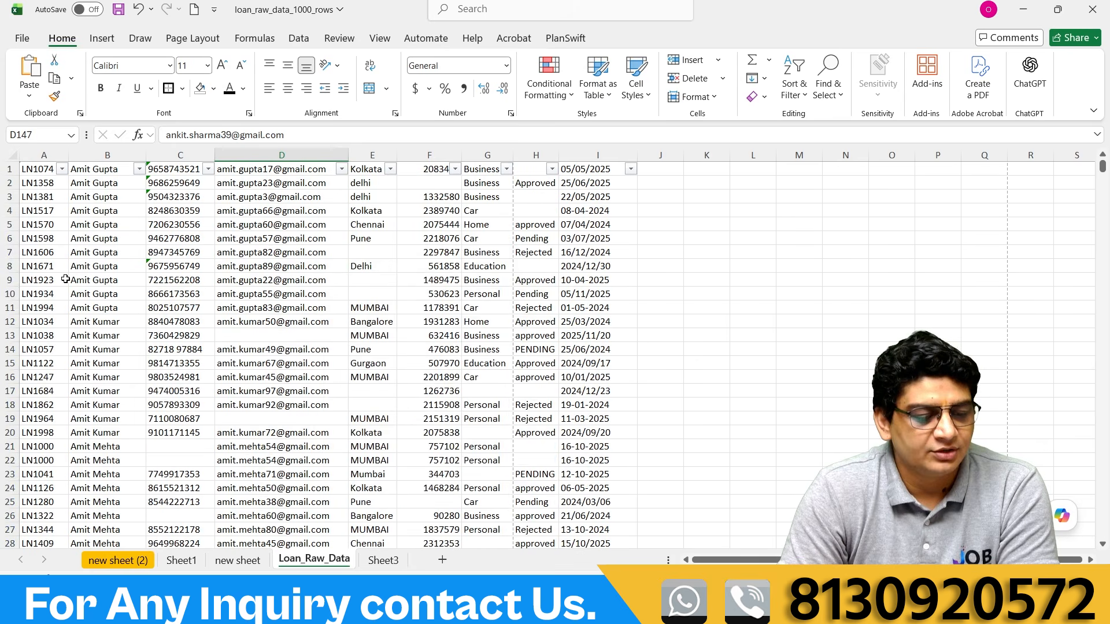
Filter the loan ID column A to show only (Blanks).
left_click(61, 169)
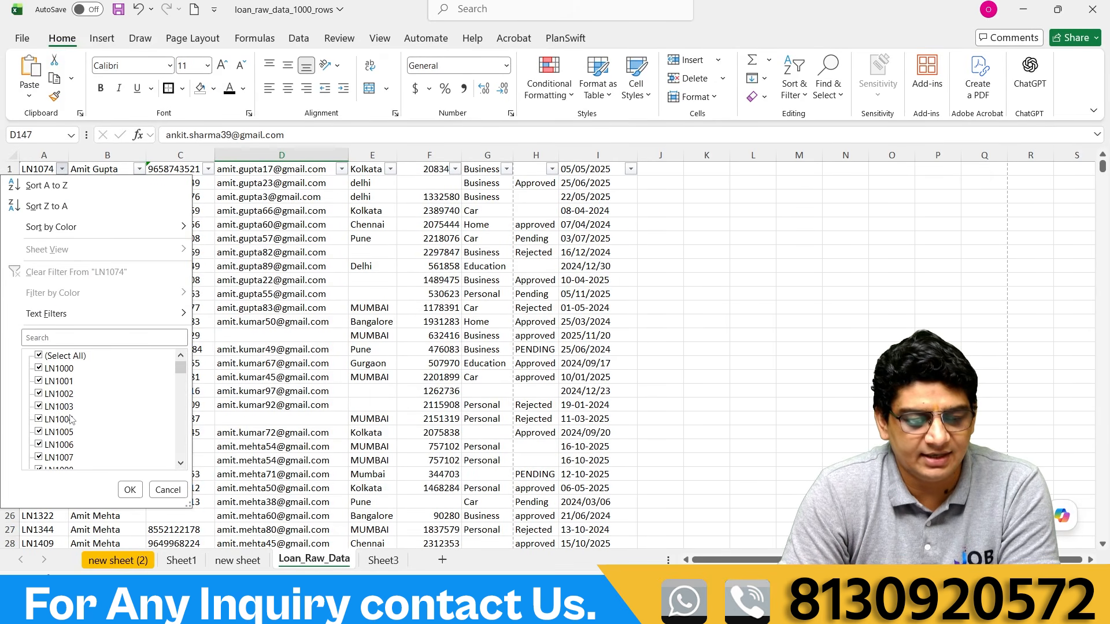
scroll(51, 422, "down", 20)
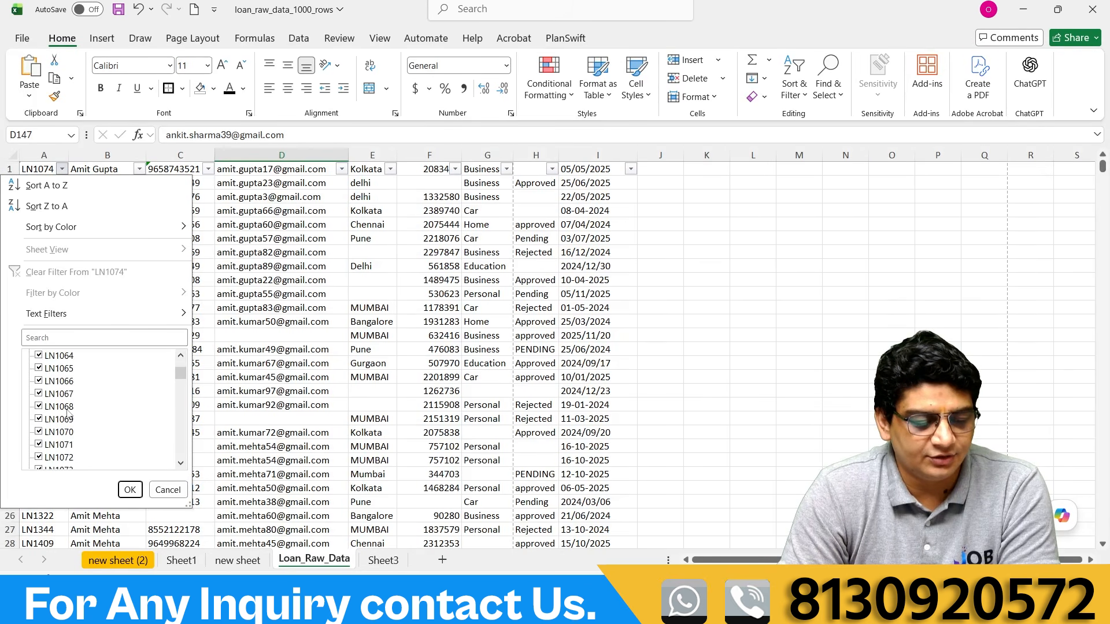
scroll(130, 405, "up", 20)
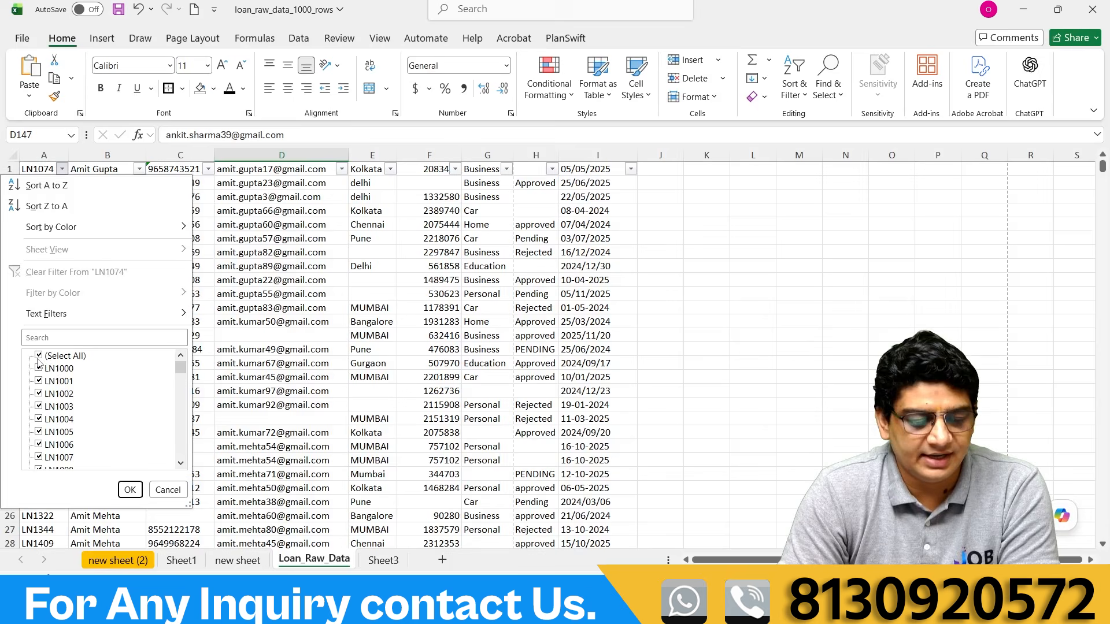
left_click(39, 357)
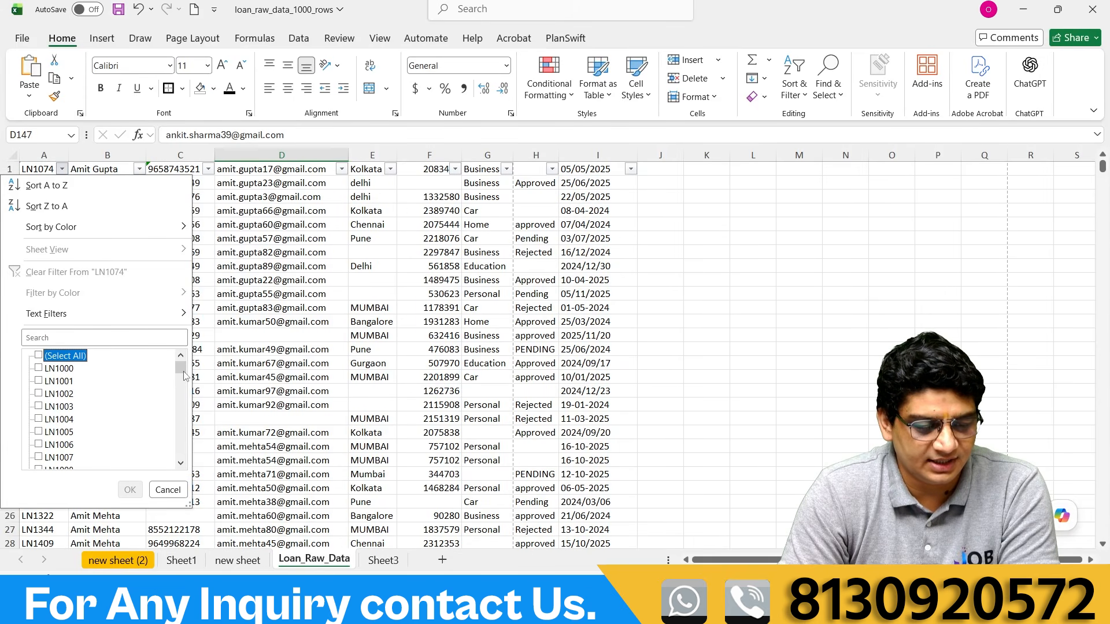
left_click_drag(183, 372, 180, 484)
left_click(38, 459)
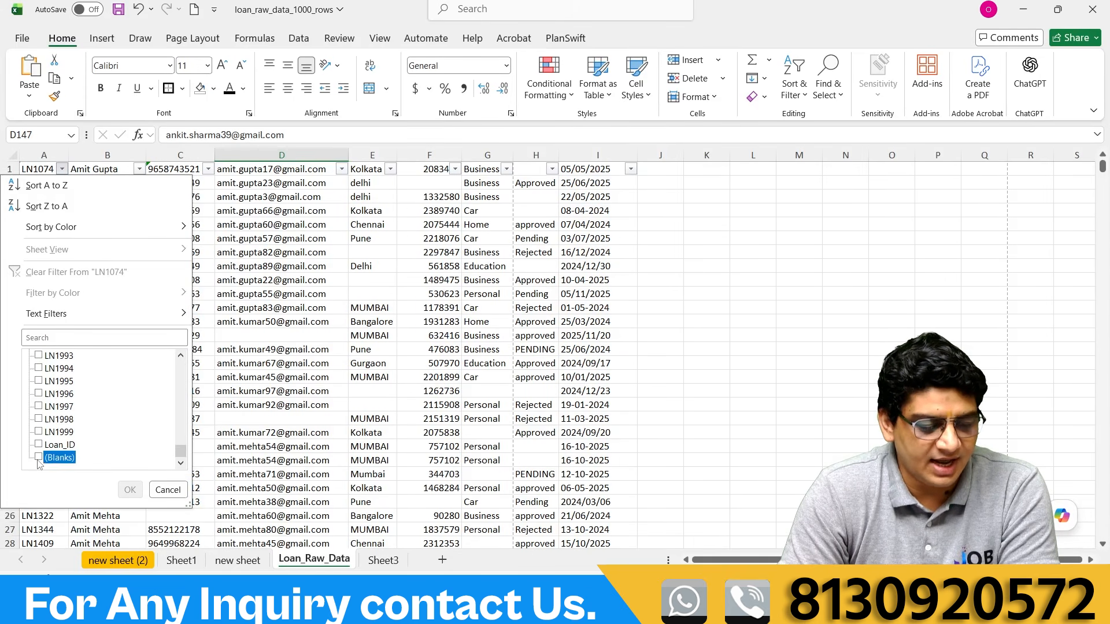
left_click(130, 490)
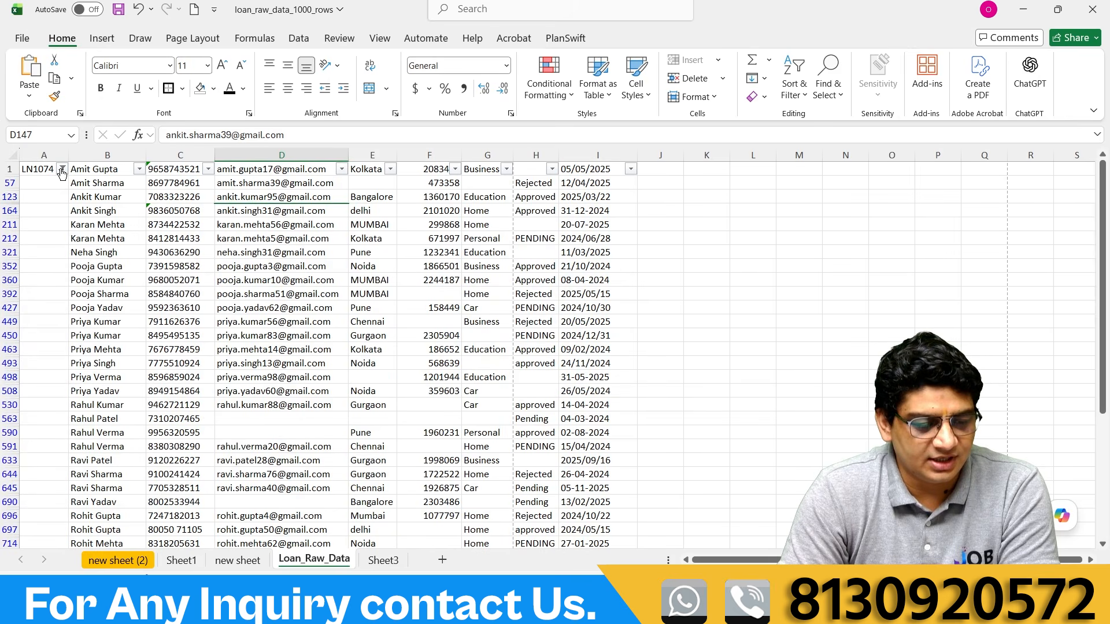
Clear the contents of the filtered rows with blank loan IDs from row 57 down, and show all loan IDs again.
scroll(40, 305, "down", 8)
scroll(43, 392, "up", 8)
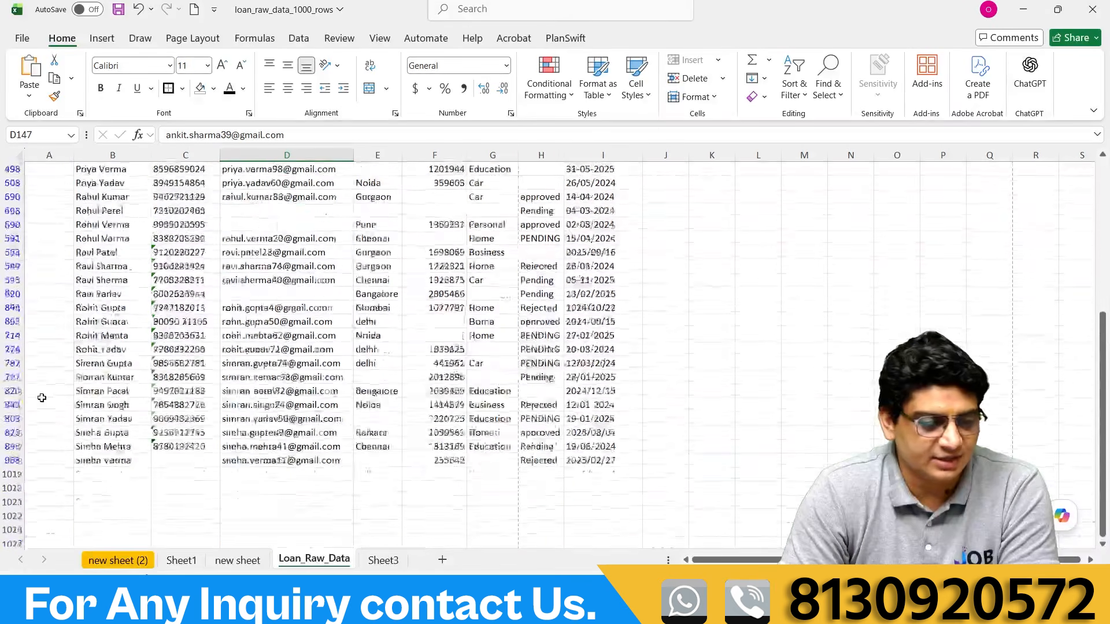
left_click_drag(9, 183, 20, 515)
key("Delete")
scroll(139, 362, "up", 5)
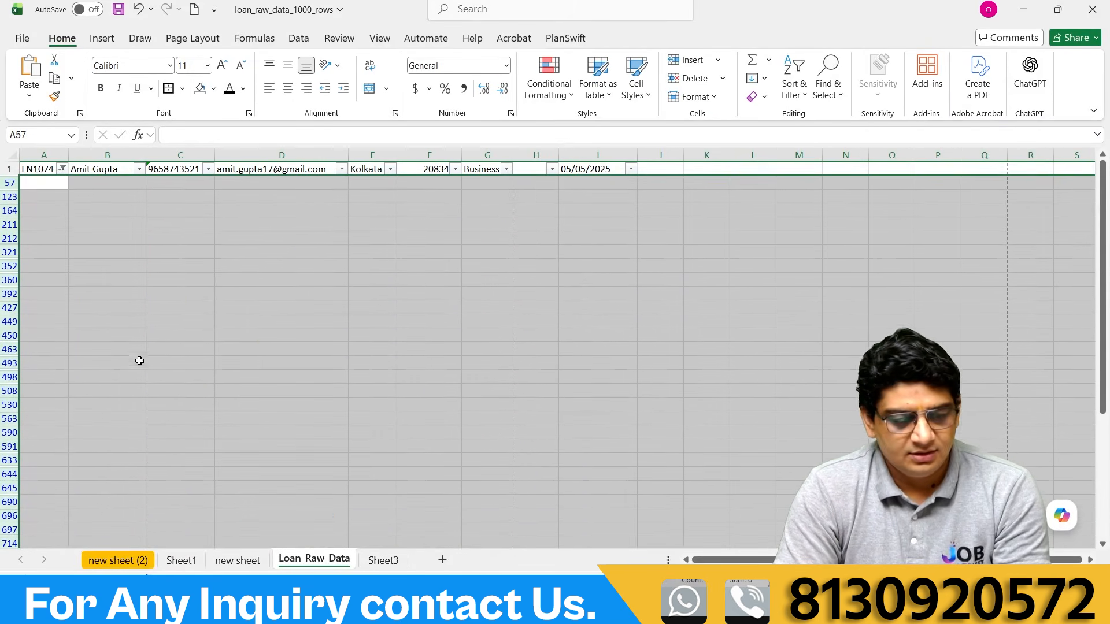
left_click(61, 169)
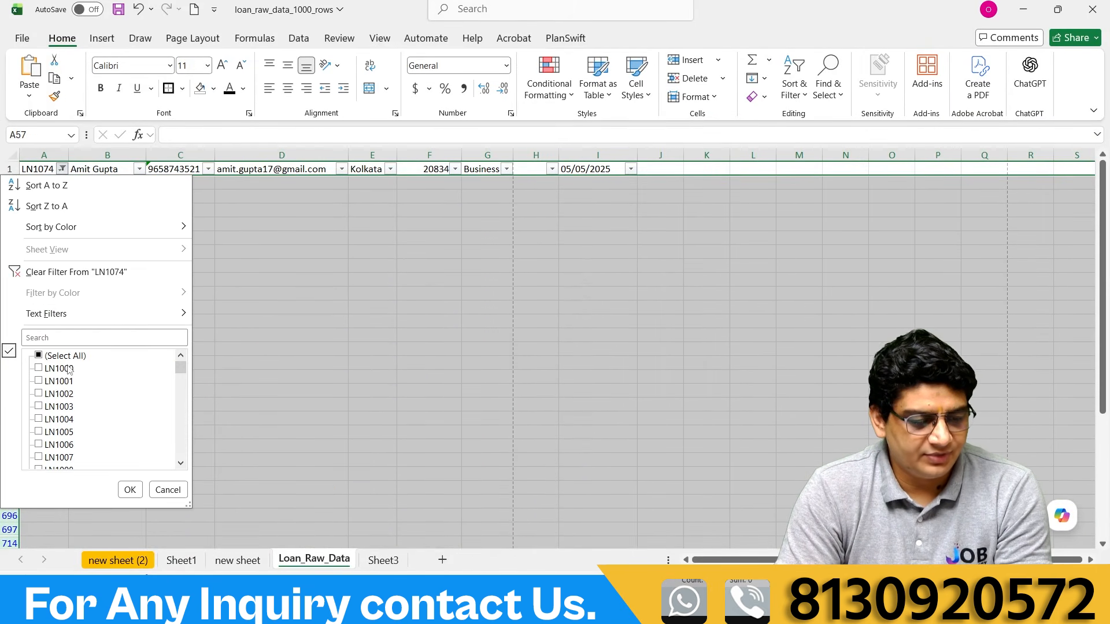
left_click(135, 491)
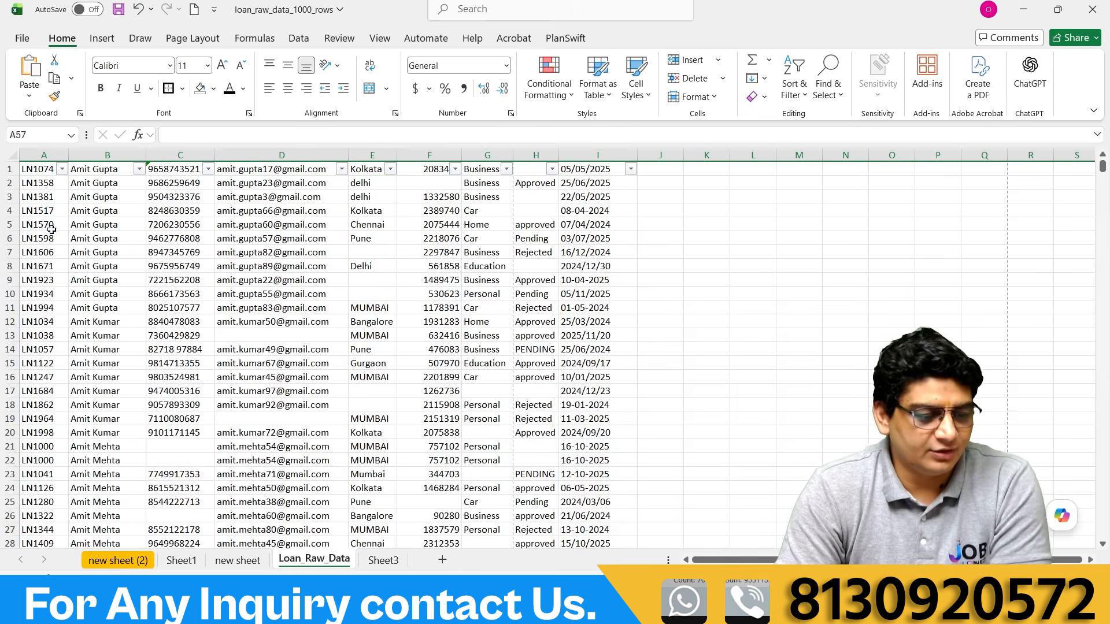
Check column A down through the records for emptied rows and missing loan IDs, and return to the first row.
left_click(44, 155)
scroll(44, 371, "down", 20)
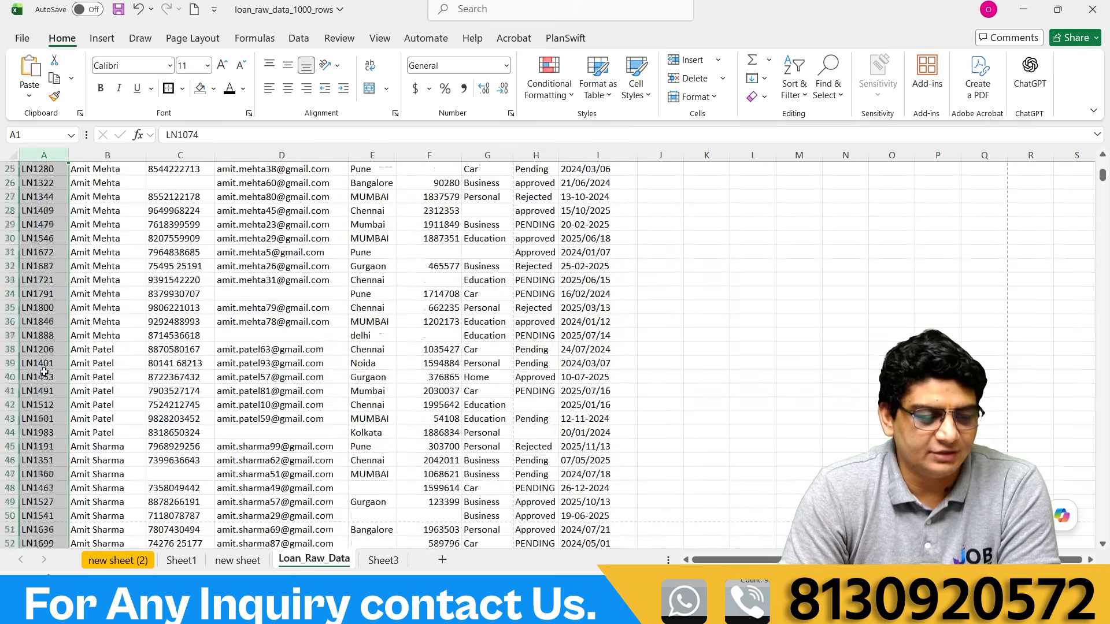
scroll(44, 371, "down", 20)
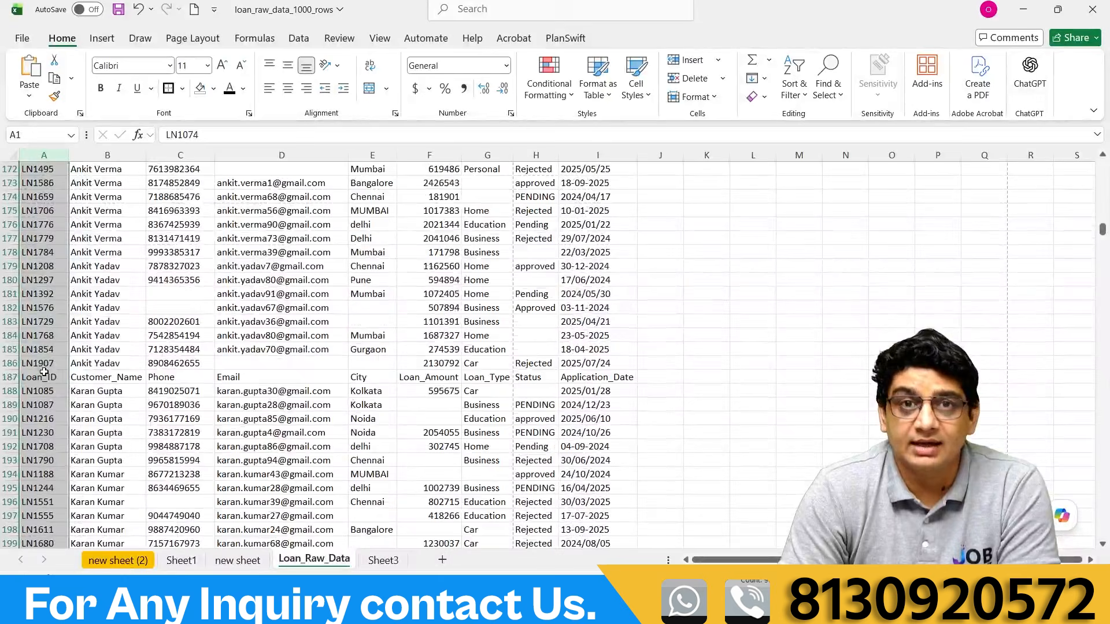
scroll(44, 372, "down", 20)
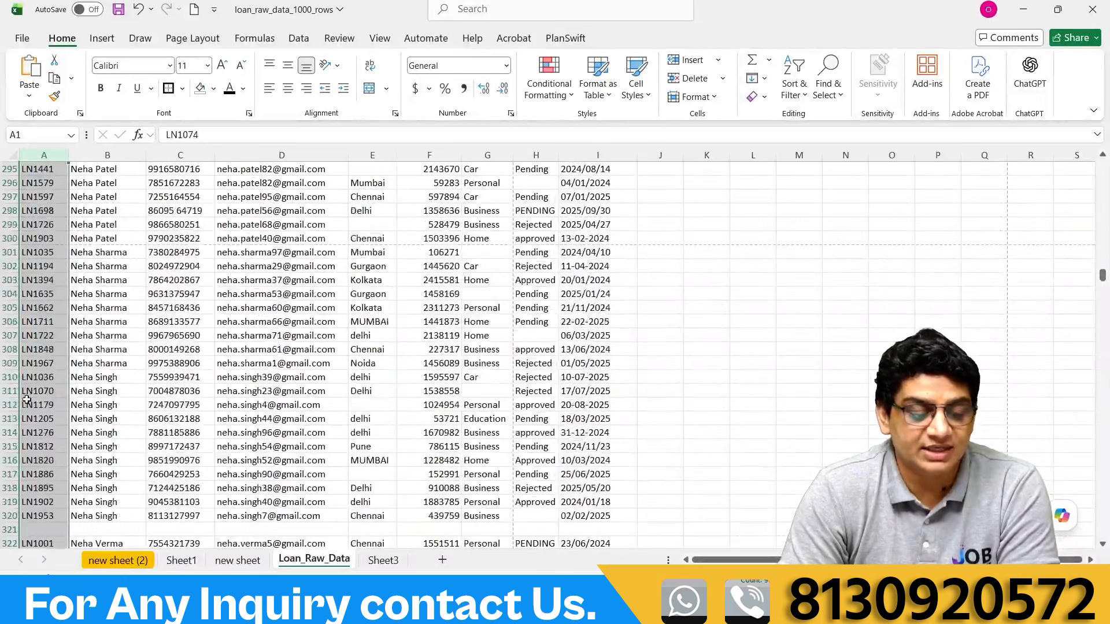
scroll(22, 404, "down", 20)
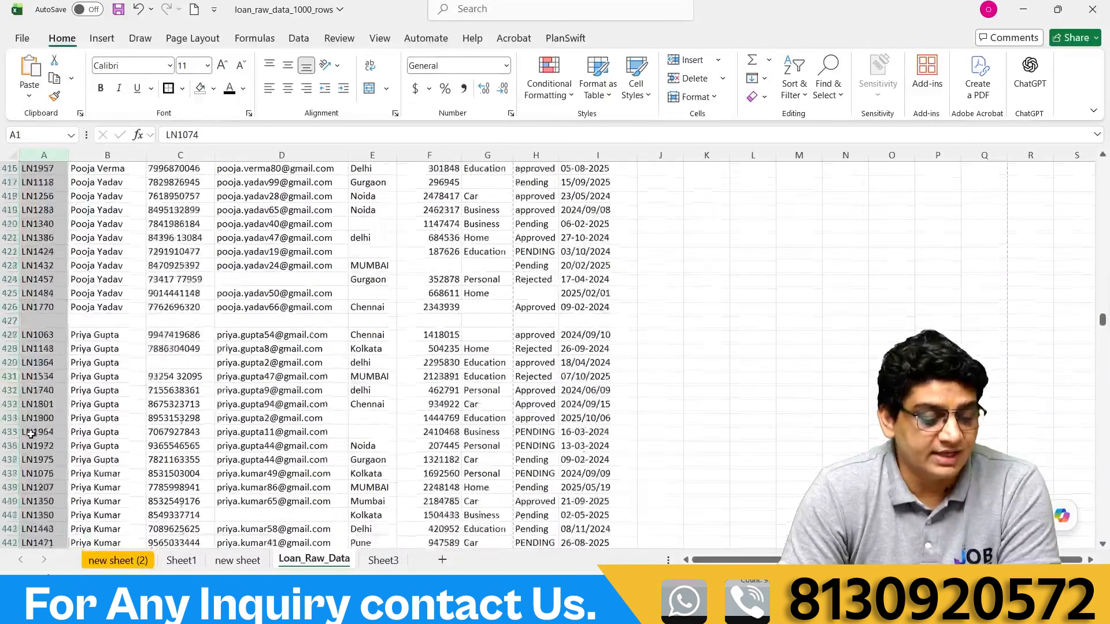
scroll(42, 492, "down", 20)
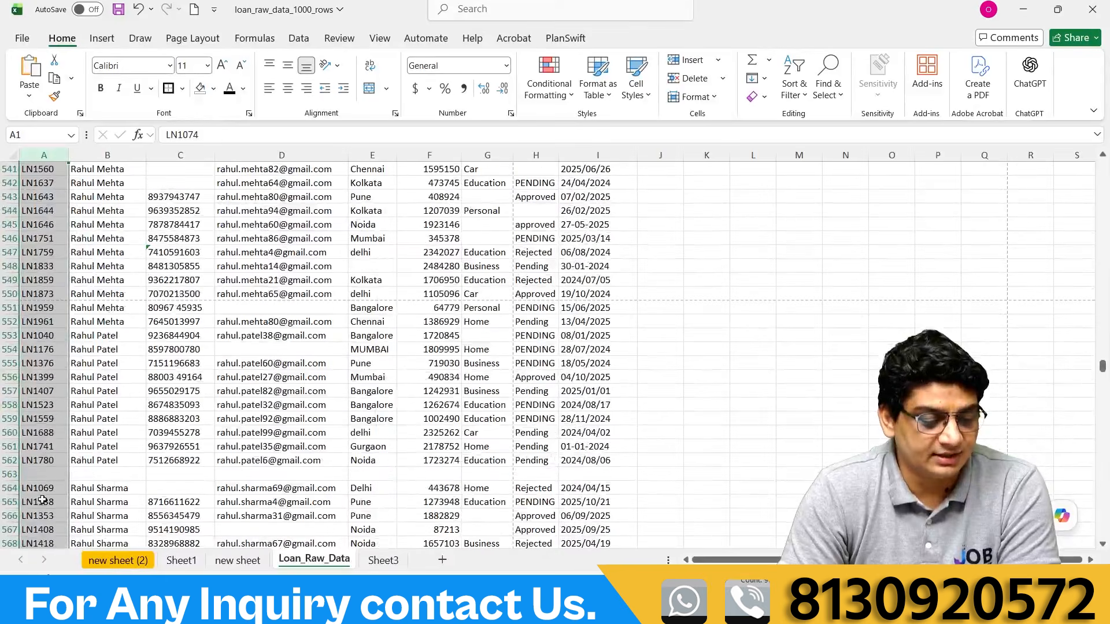
scroll(39, 503, "down", 20)
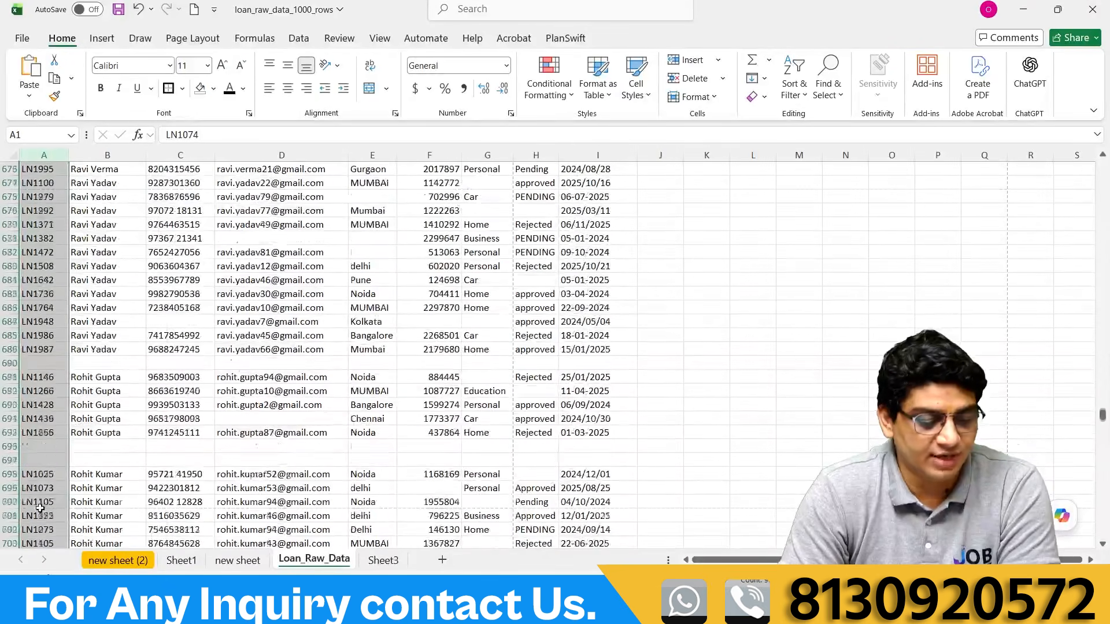
left_click(845, 502)
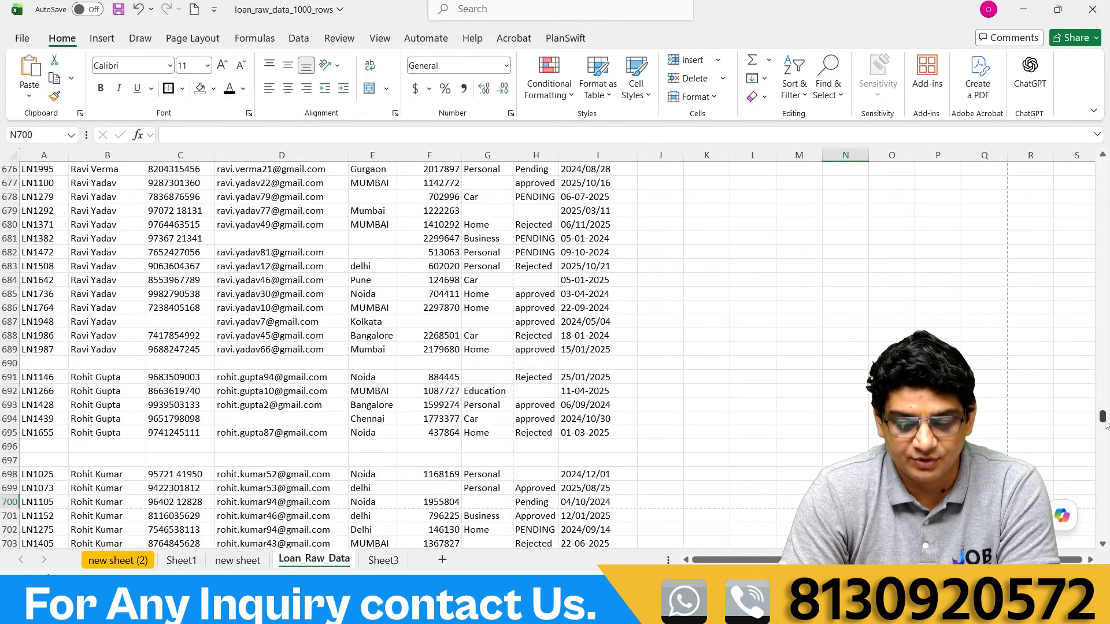
left_click_drag(1104, 425, 1102, 168)
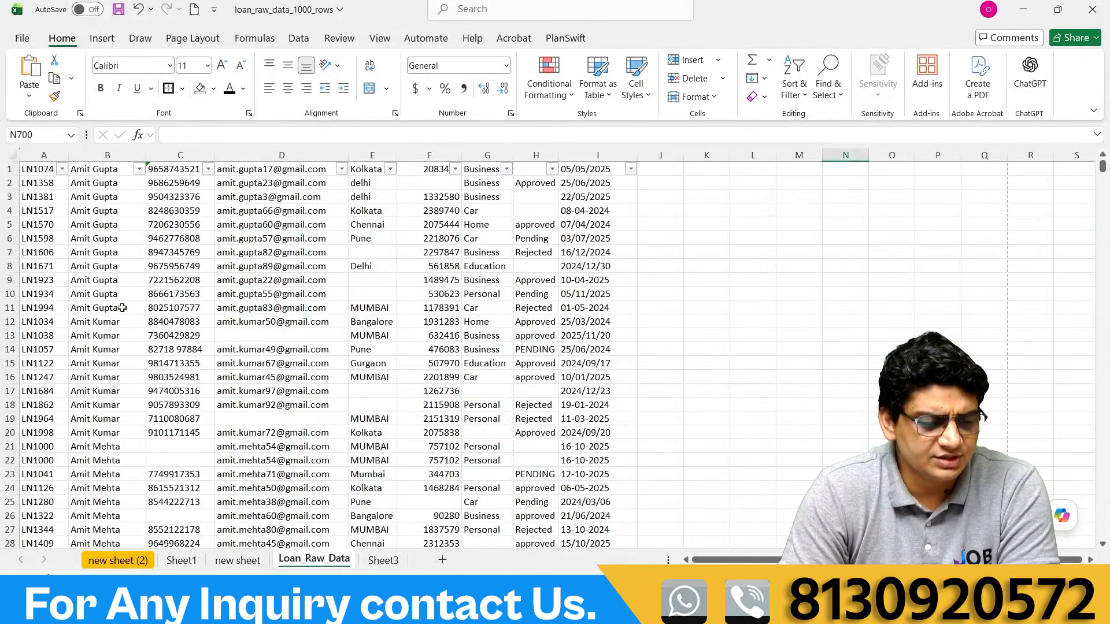
Filter the phone column C to show only the blank entries and the Phone label.
left_click(208, 169)
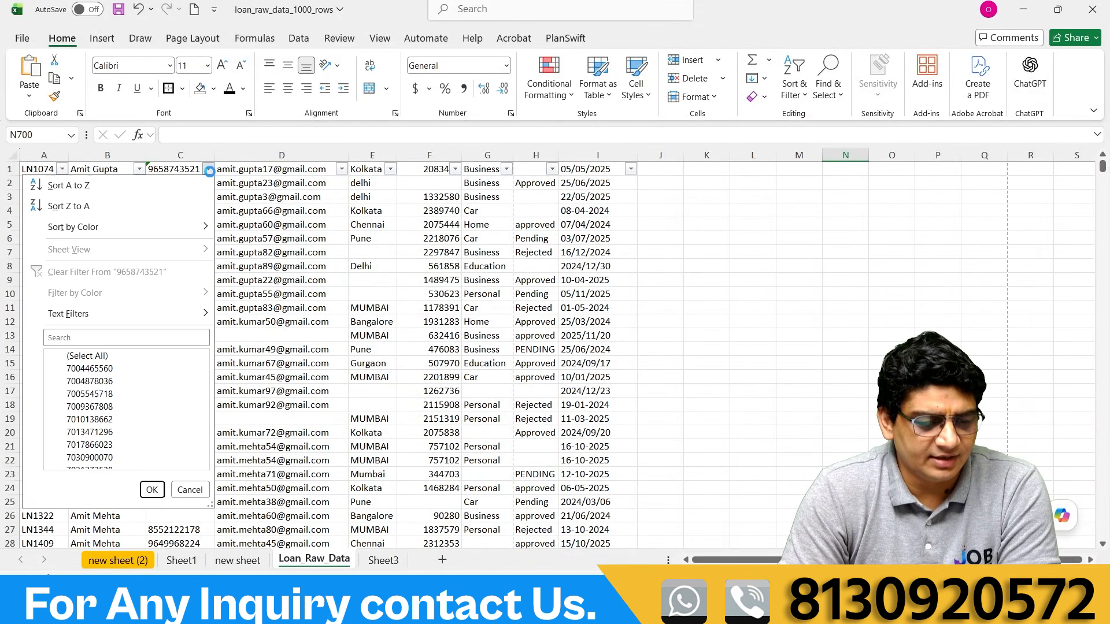
left_click(86, 356)
left_click_drag(204, 370, 206, 470)
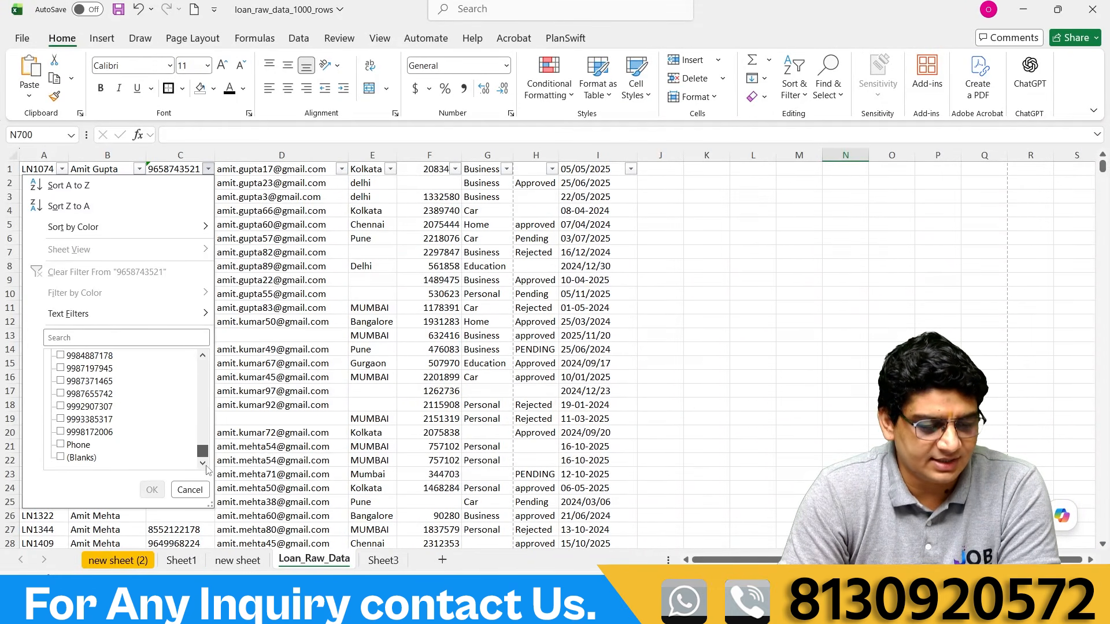
left_click(61, 445)
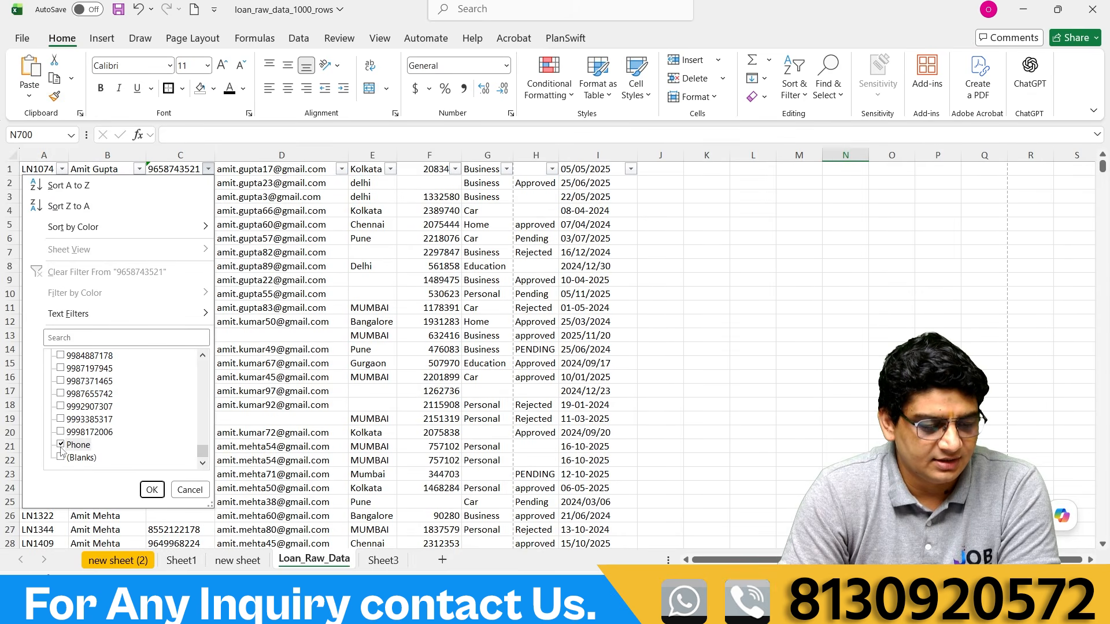
left_click(60, 445)
left_click(61, 457)
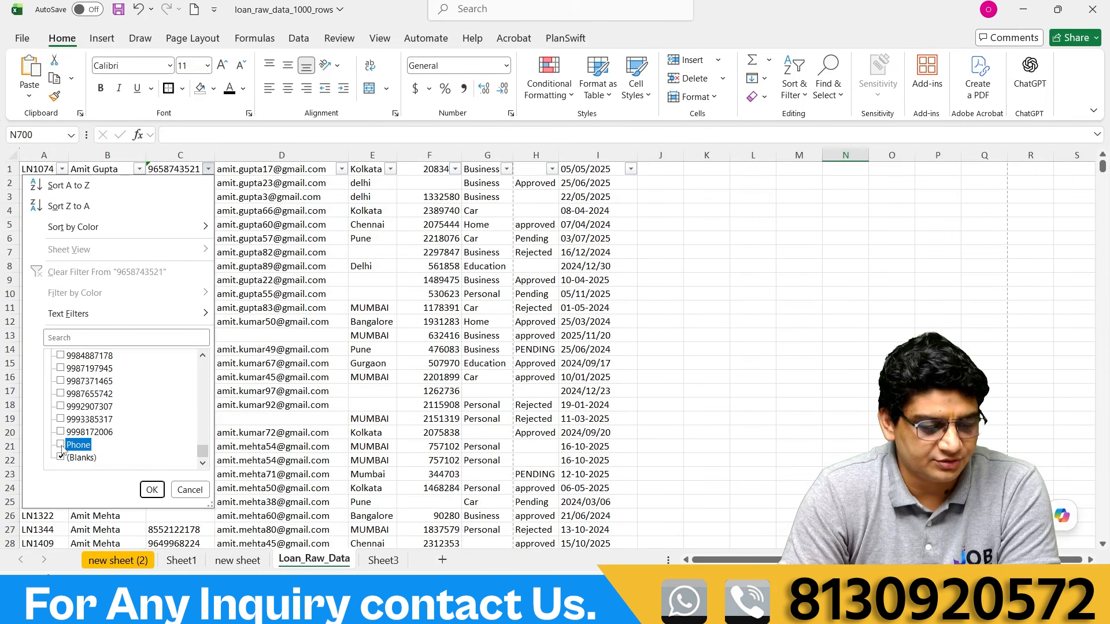
left_click(151, 489)
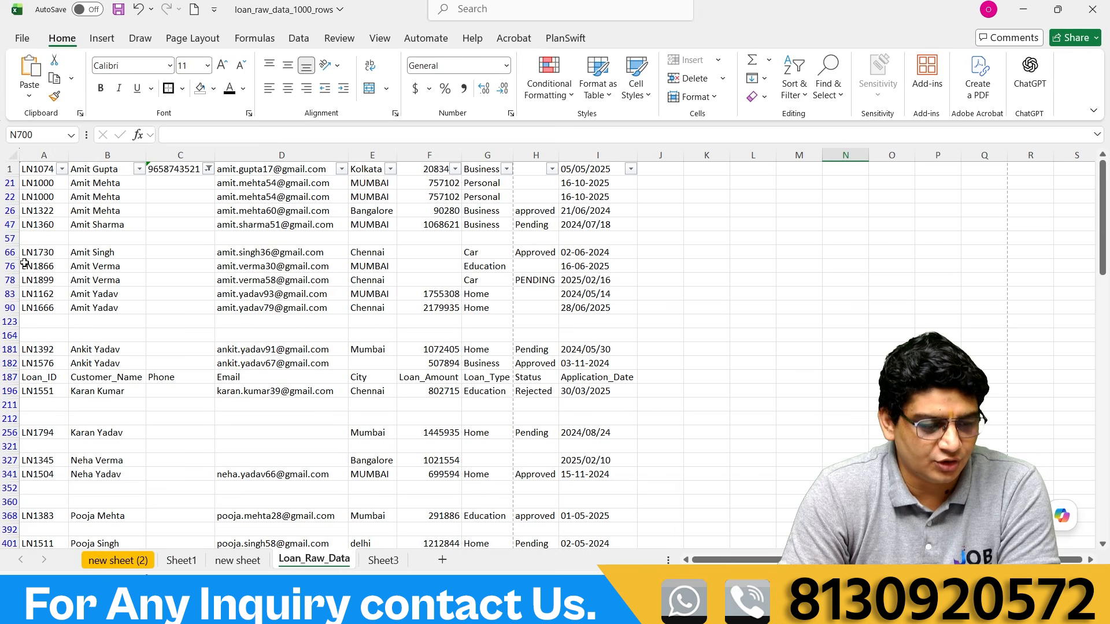
Clear the contents of the filtered phone rows from row 21 down, and show all entries of column C again.
left_click_drag(10, 187, 2, 489)
key("Delete")
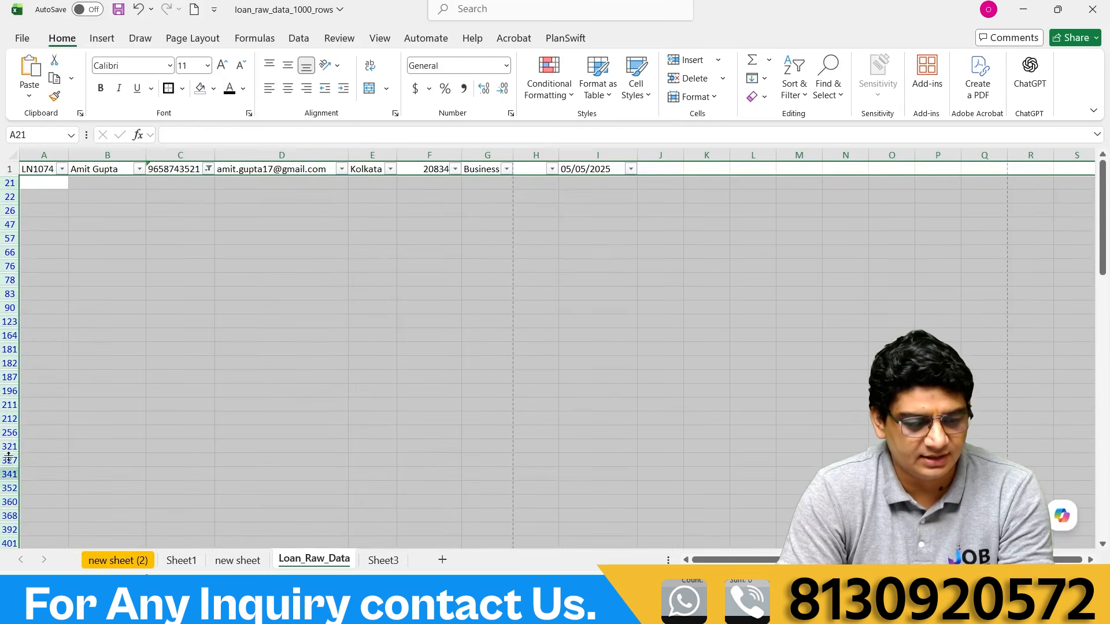
left_click(161, 209)
left_click(209, 169)
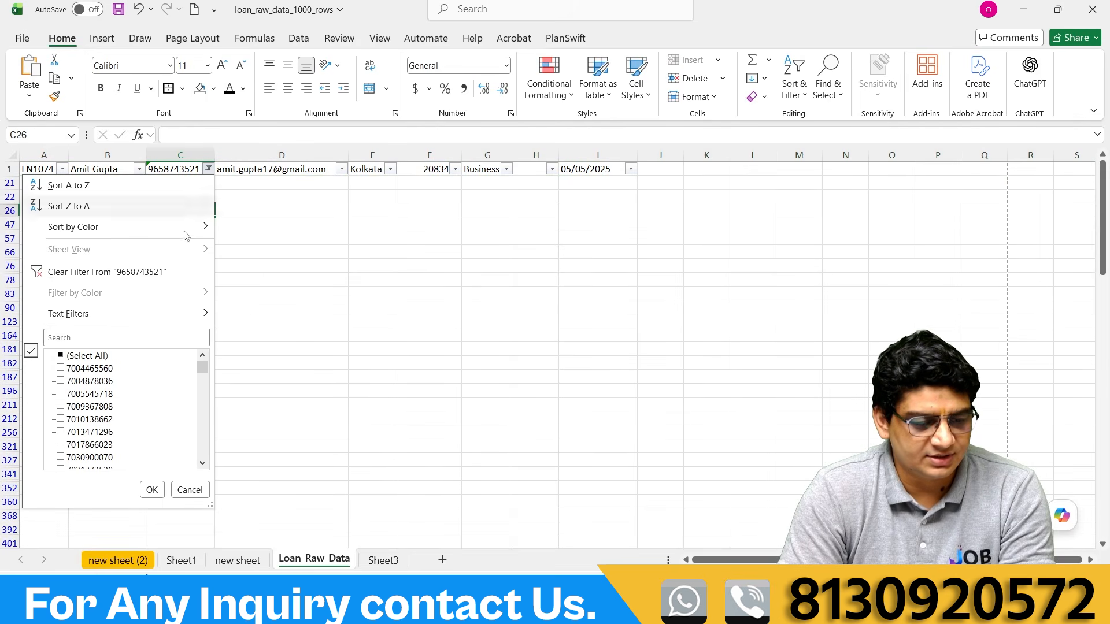
left_click(61, 355)
left_click(152, 491)
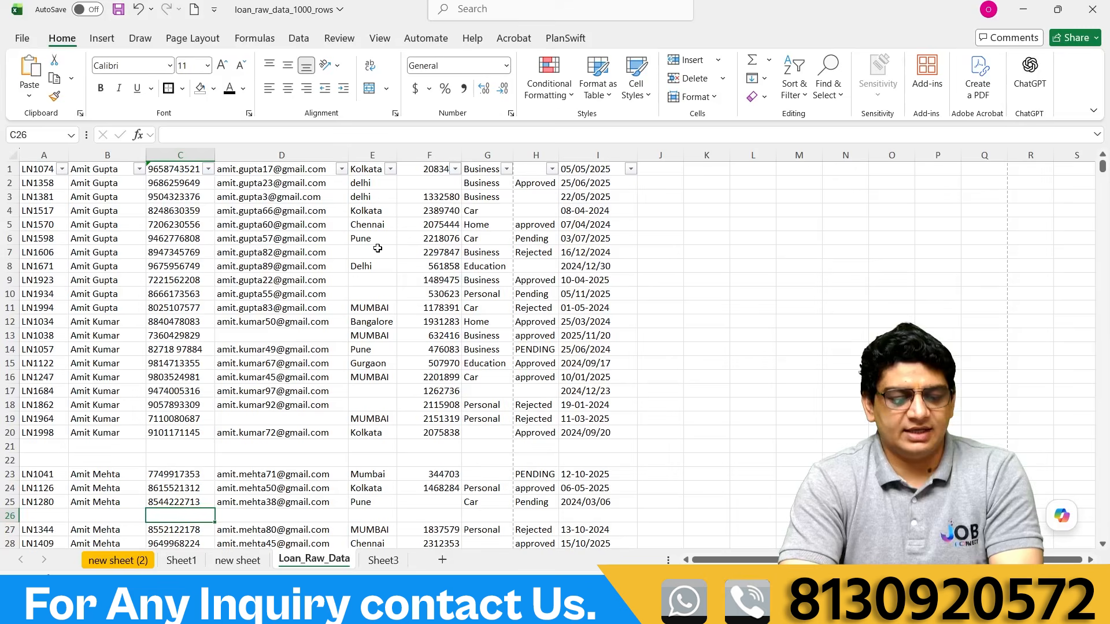
Remove the filter from row 1 of the loan records, columns A to I.
scroll(463, 248, "down", 3)
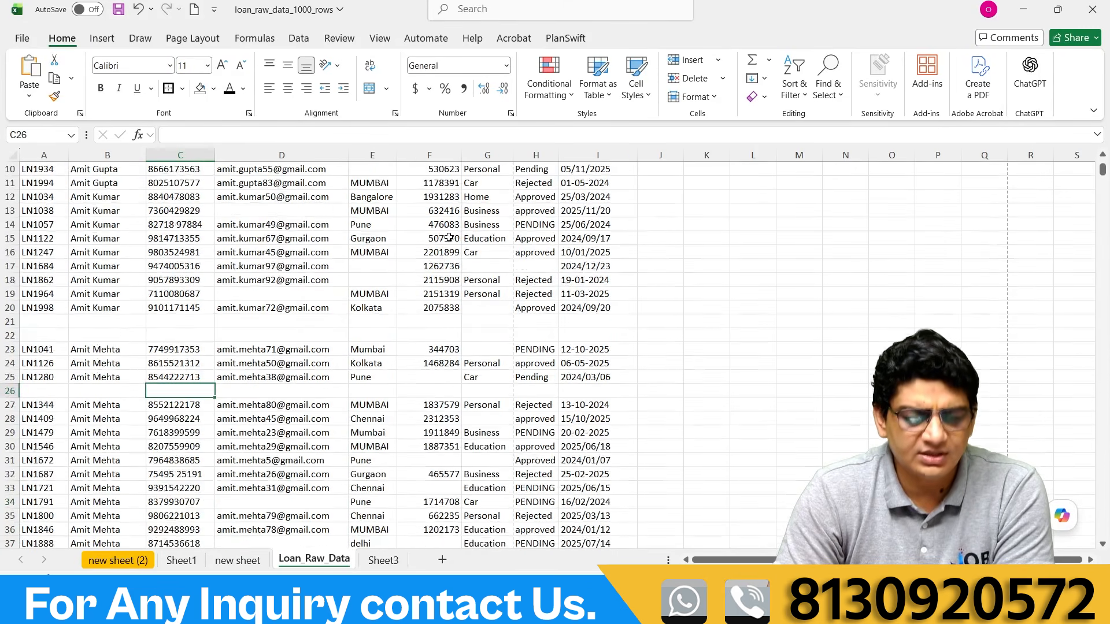
scroll(462, 248, "up", 3)
left_click_drag(40, 169, 593, 169)
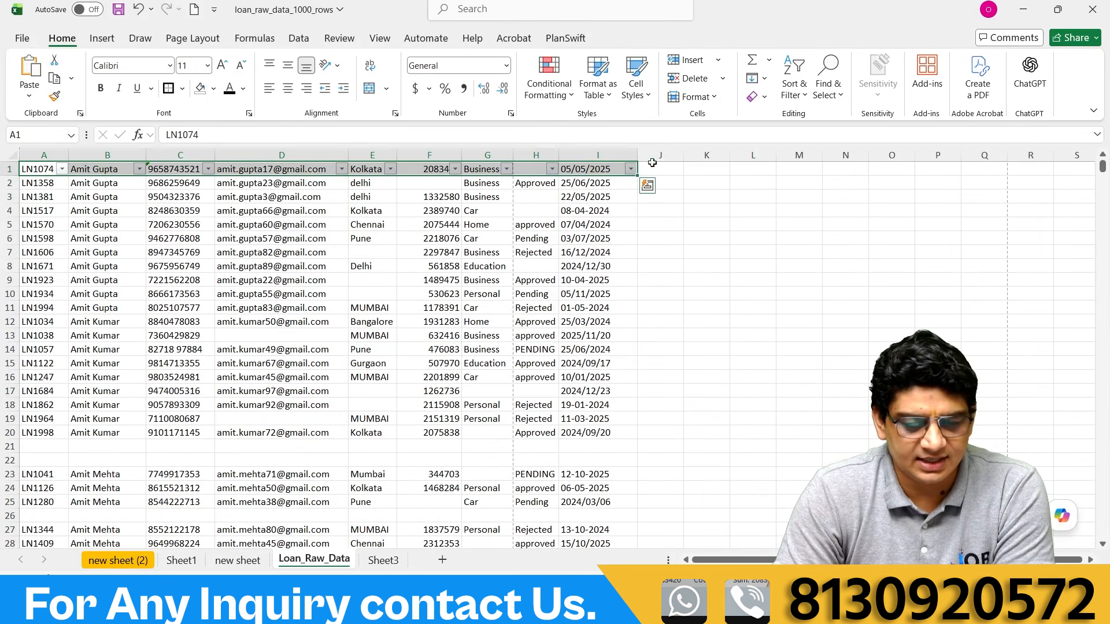
left_click(793, 81)
left_click(795, 183)
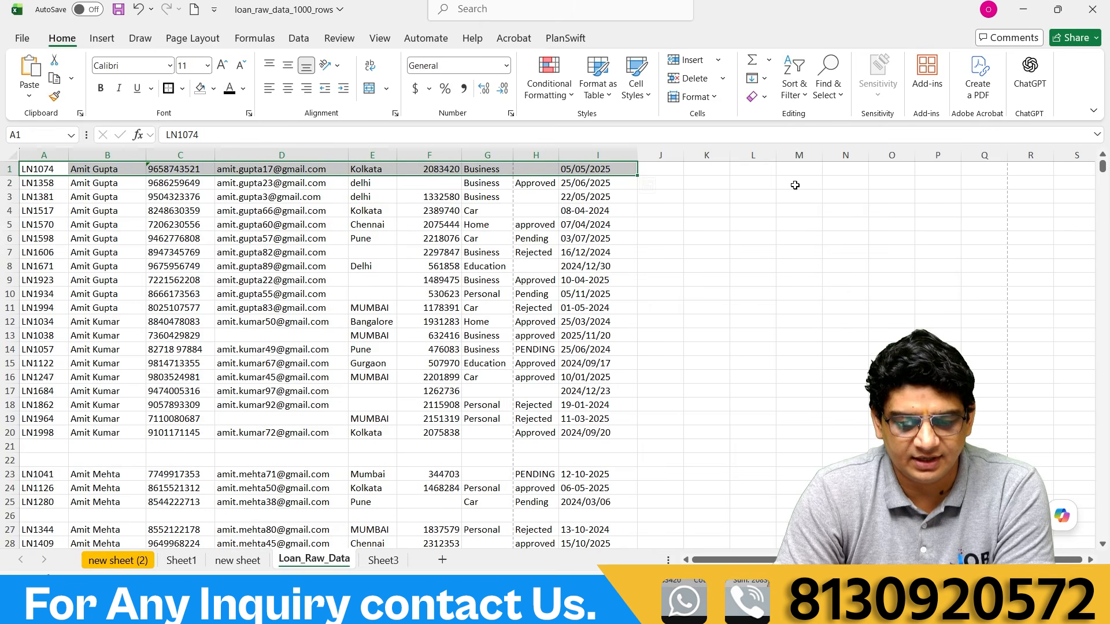
left_click(708, 238)
scroll(470, 248, "down", 1)
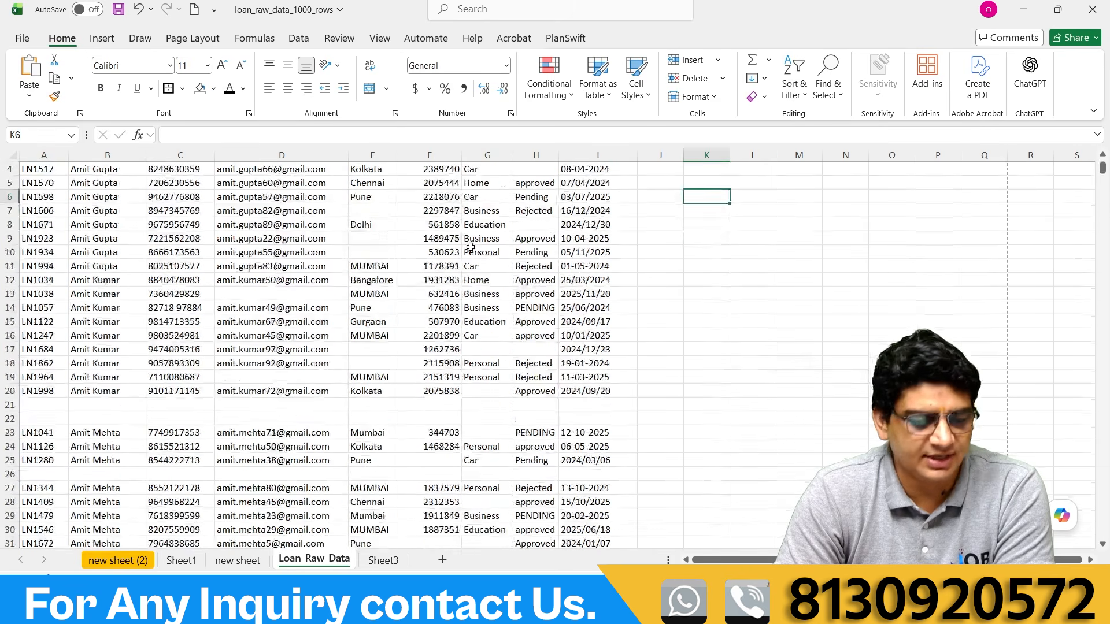
scroll(449, 255, "up", 1)
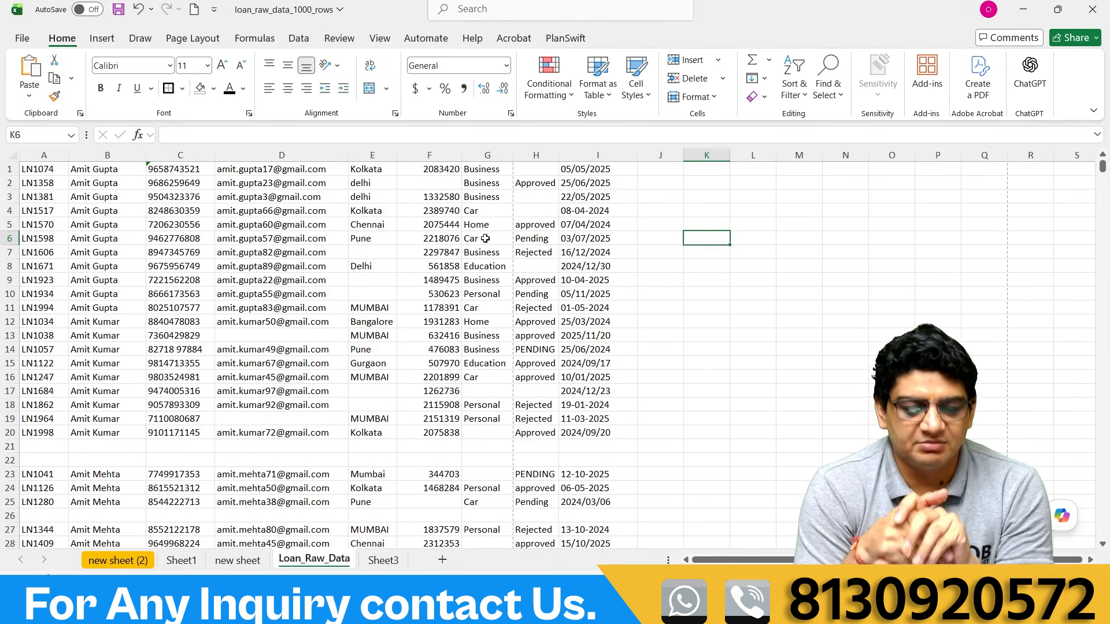
Enter 2 in K2 and 3 in L2 beside the loan records, and adjust the widths of columns K and N.
left_click_drag(729, 150, 756, 152)
left_click(715, 184)
type("2")
key("Return")
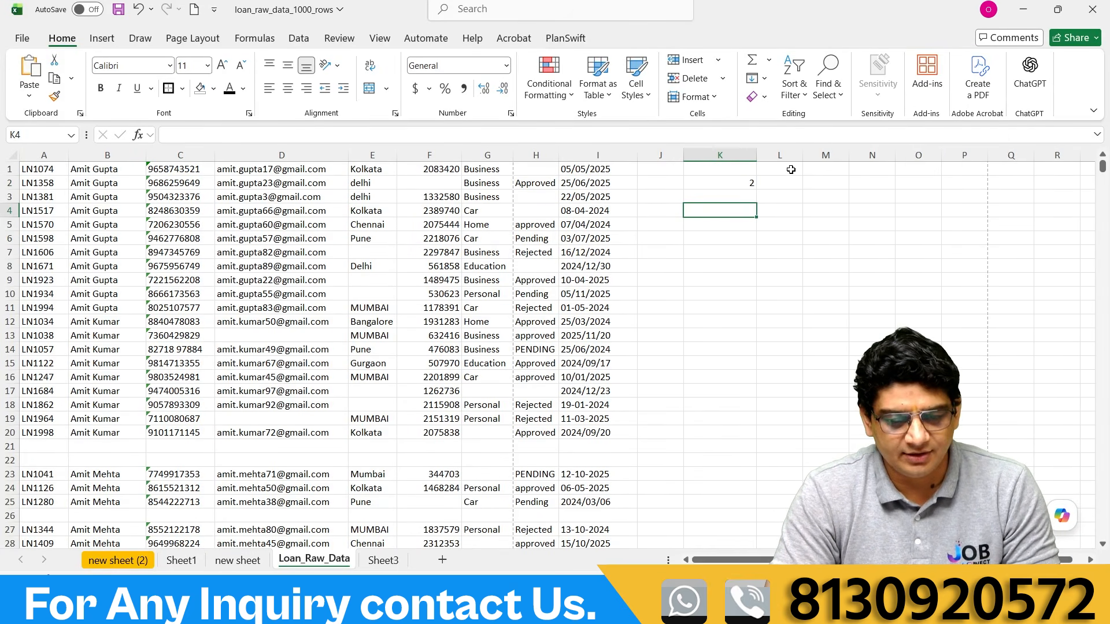
left_click(784, 180)
type("3")
left_click(758, 322)
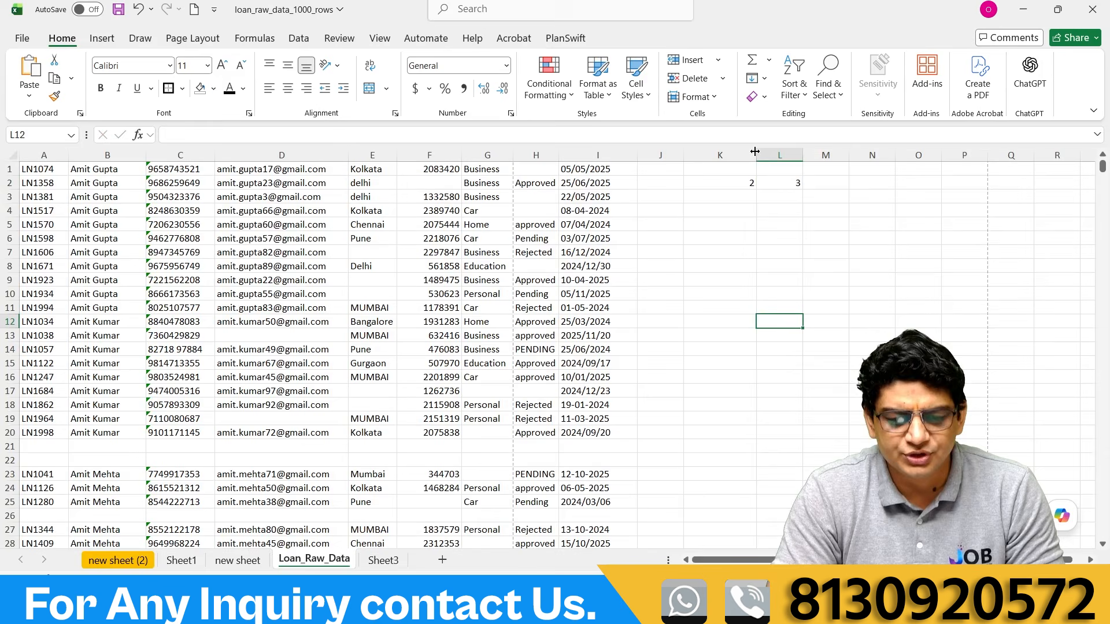
left_click_drag(755, 151, 735, 151)
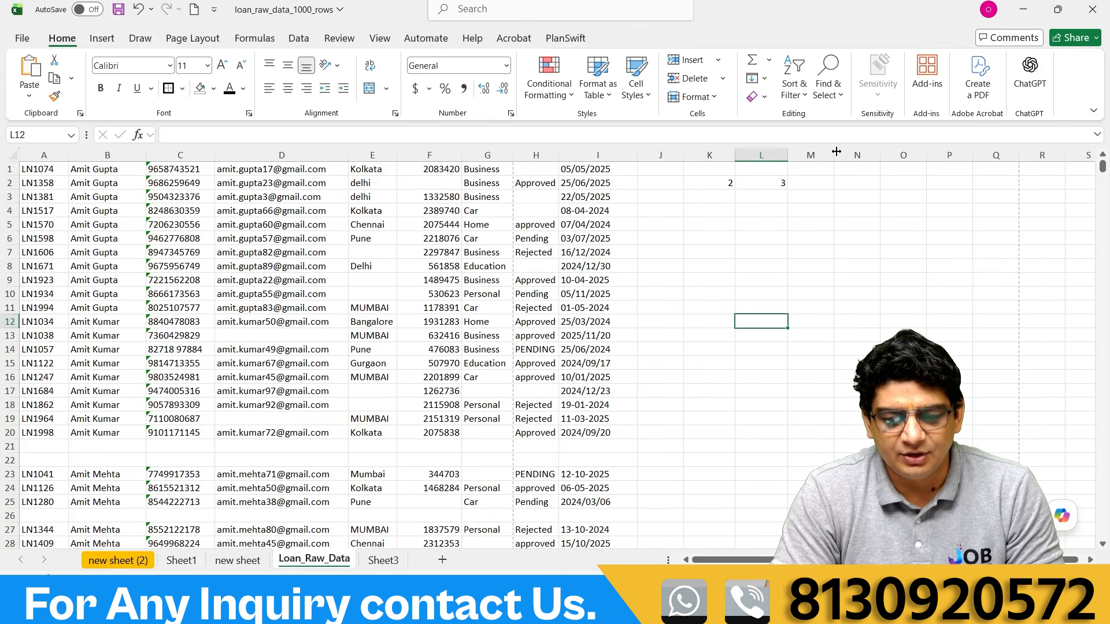
left_click_drag(880, 151, 901, 151)
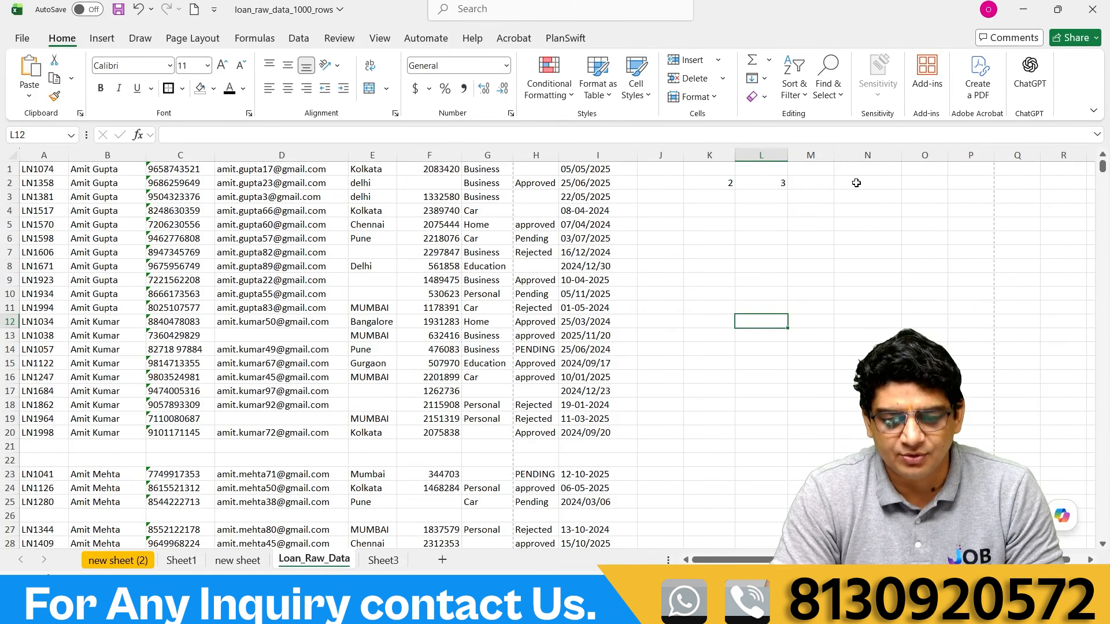
Add the two sample numbers in cell N2 with the formula =K2+L2.
left_click(856, 182)
type("=")
left_click(711, 180)
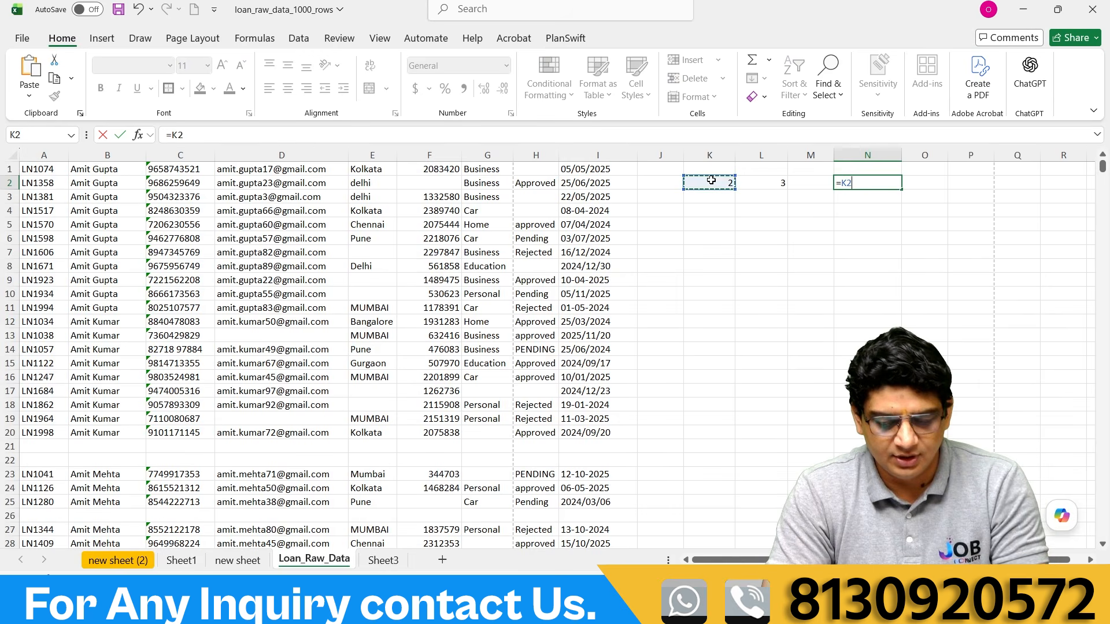
type("+")
left_click(774, 187)
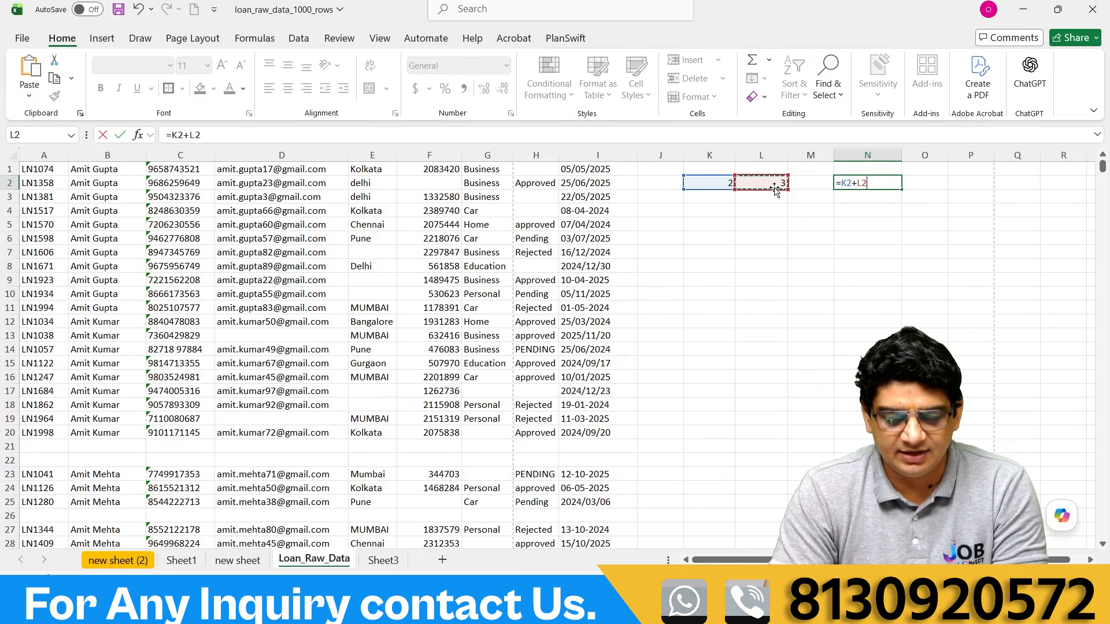
key("ctrl+Return")
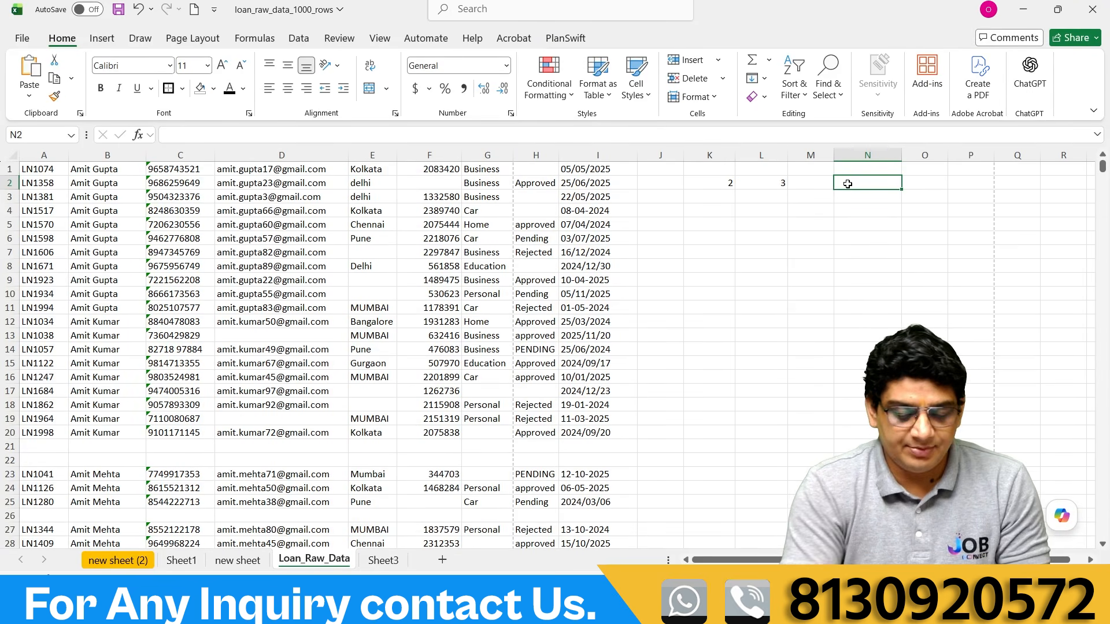
Total the two sample numbers in N2 with the SUM function over K2:L2, and check the resulting formula.
type("=sum")
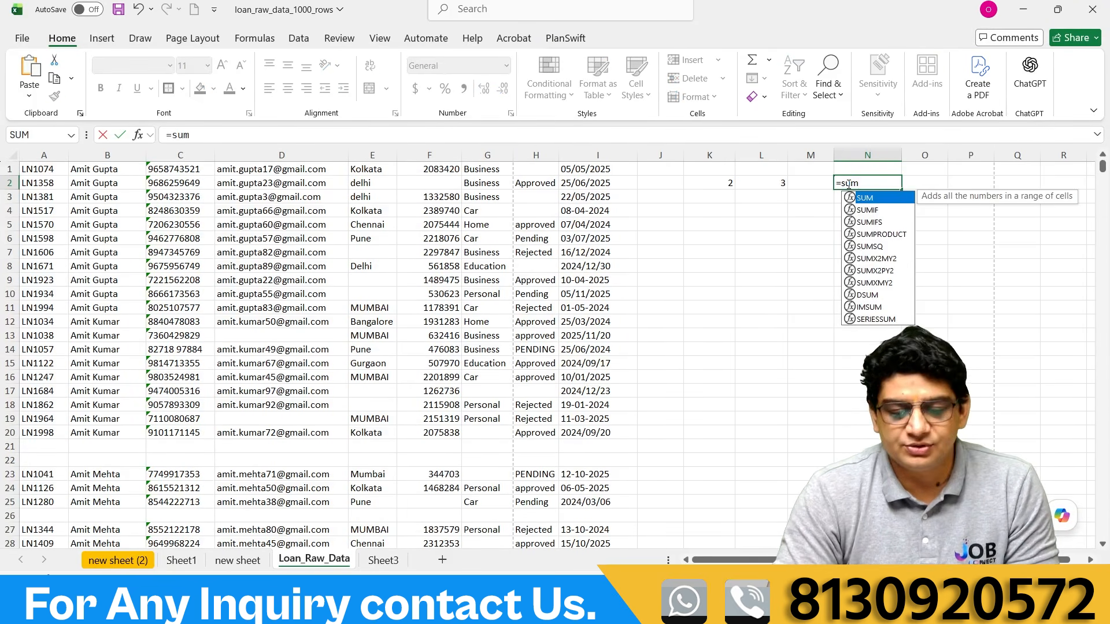
double_click(862, 198)
left_click(723, 183)
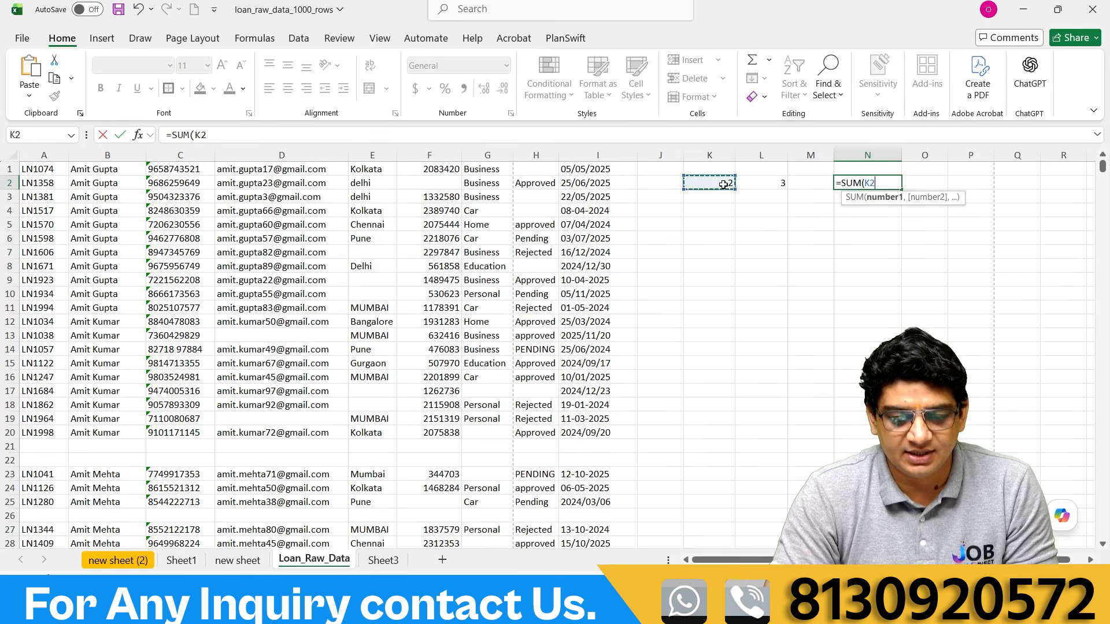
left_click_drag(723, 183, 777, 182)
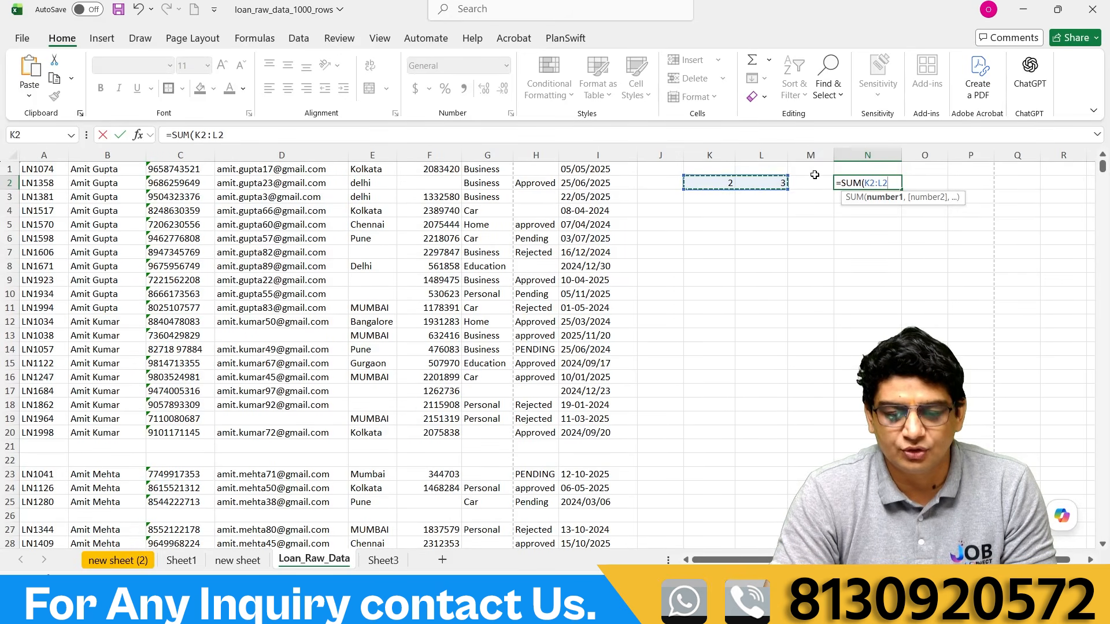
key("Return")
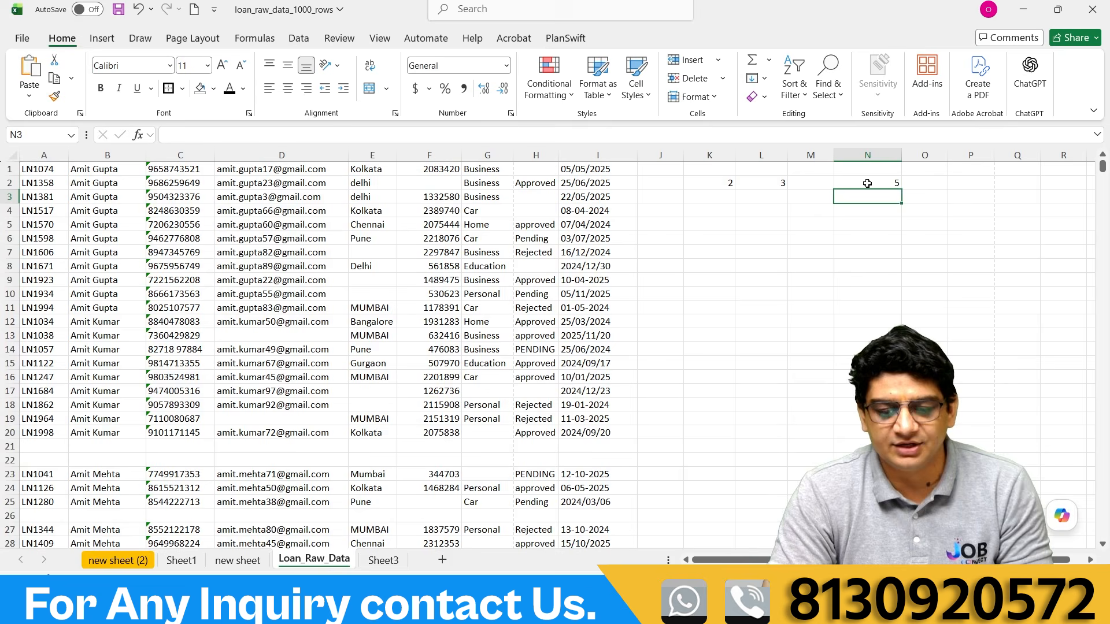
left_click(859, 184)
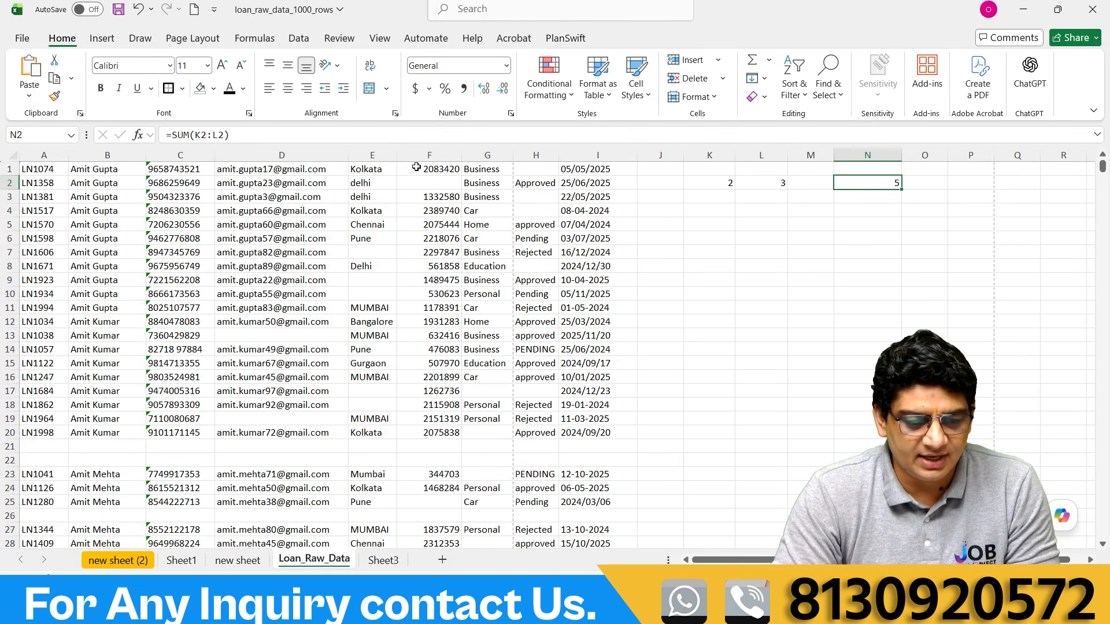
Total the loan amounts in column F by entering =SUM(F1:F1010) in cell K5.
left_click_drag(416, 167, 435, 530)
left_click(687, 319)
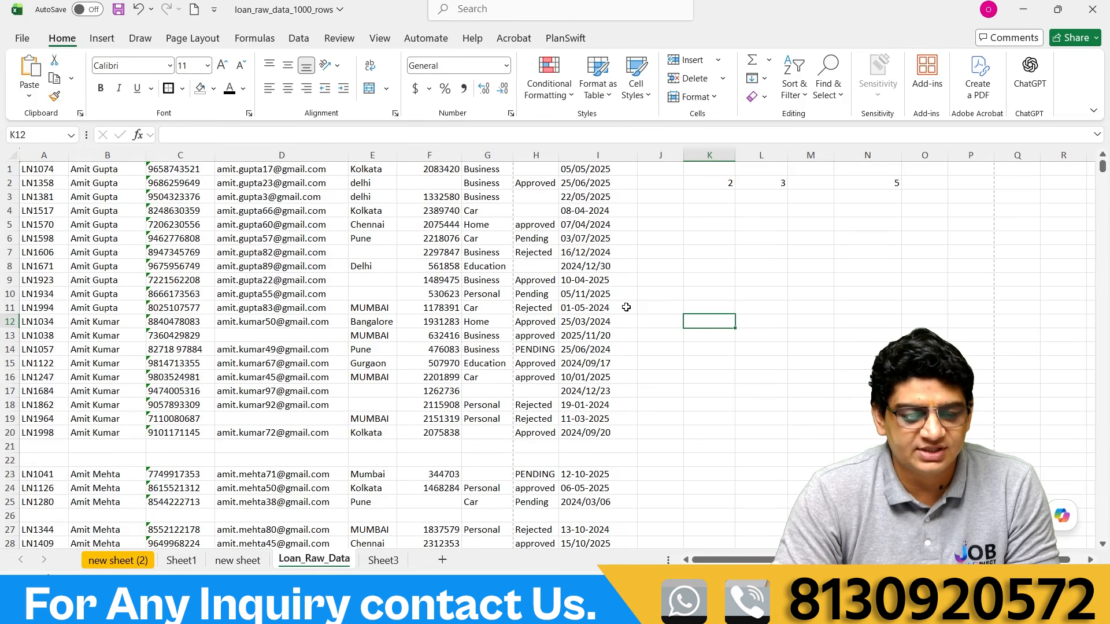
left_click(702, 225)
type("=sum")
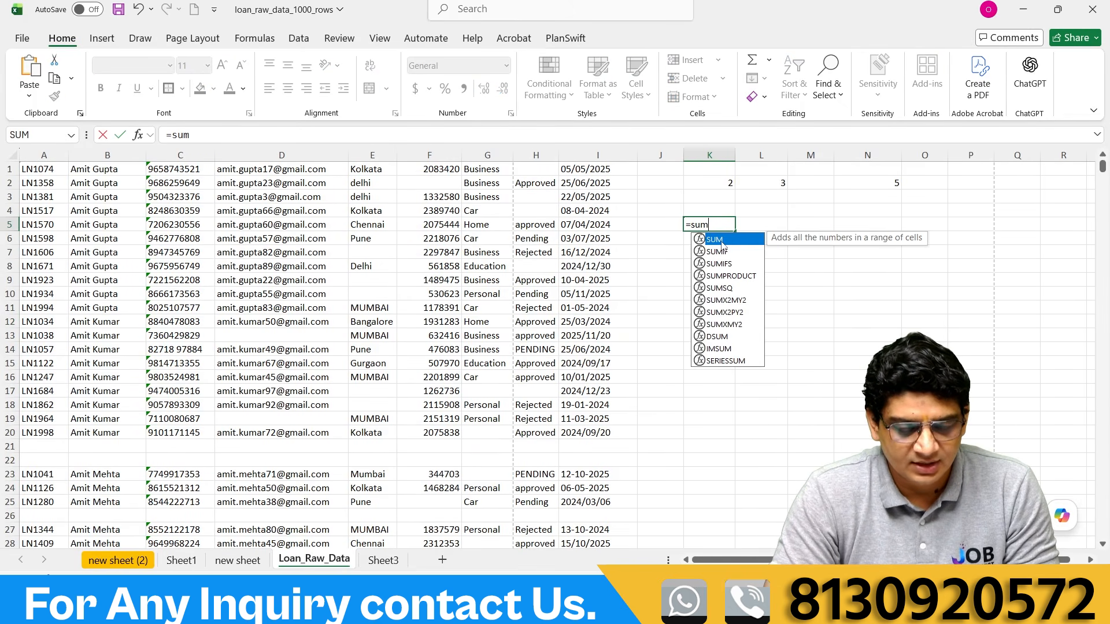
key("Tab")
left_click_drag(431, 169, 424, 516)
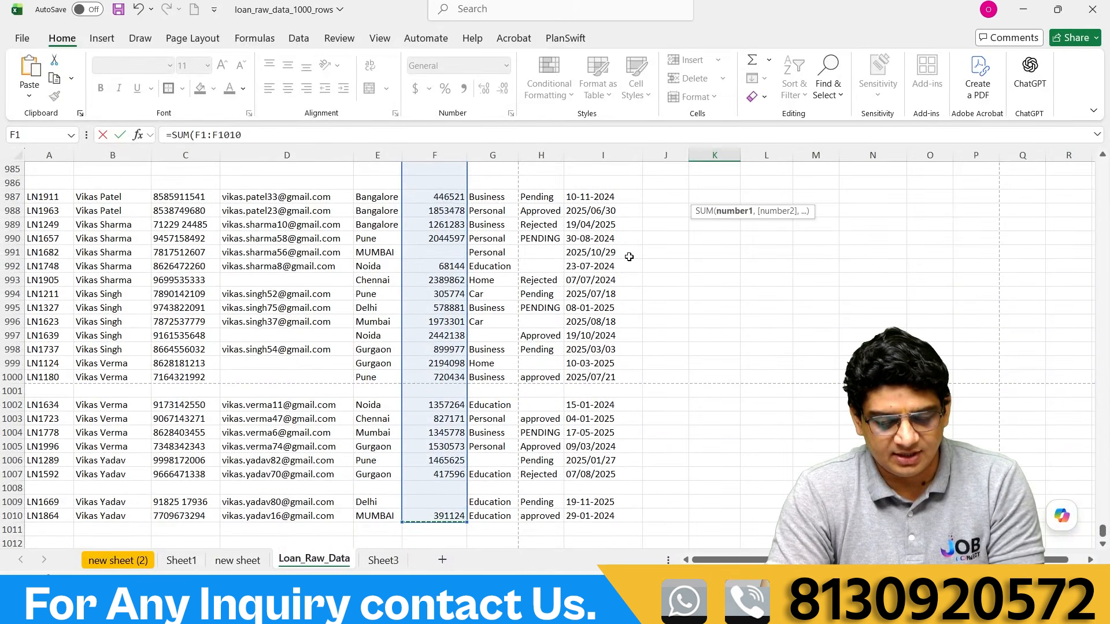
type(")")
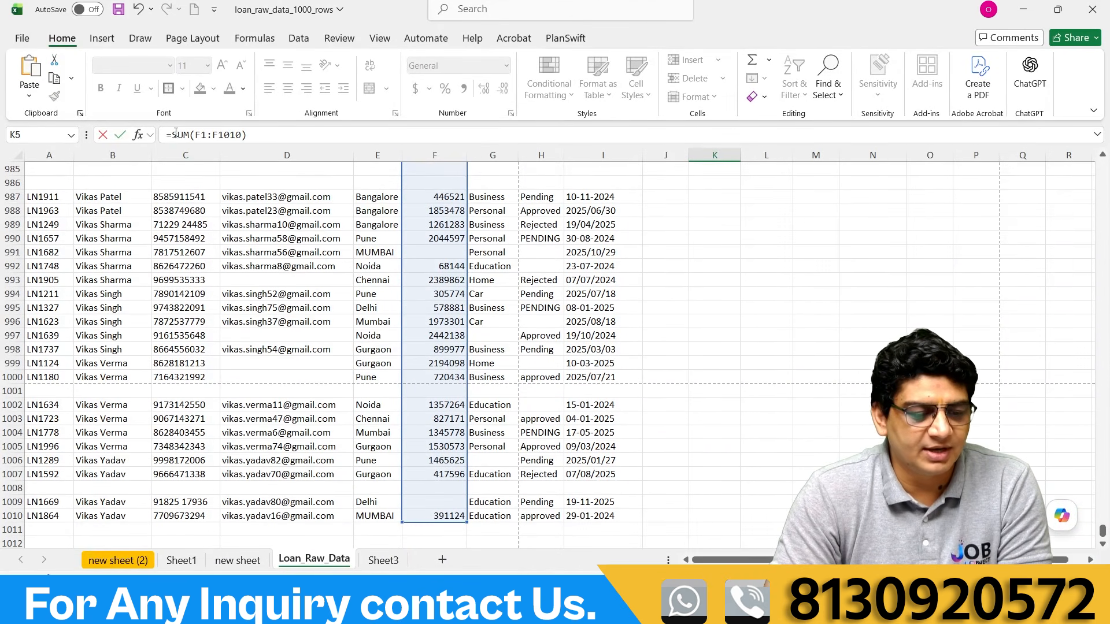
key("Return")
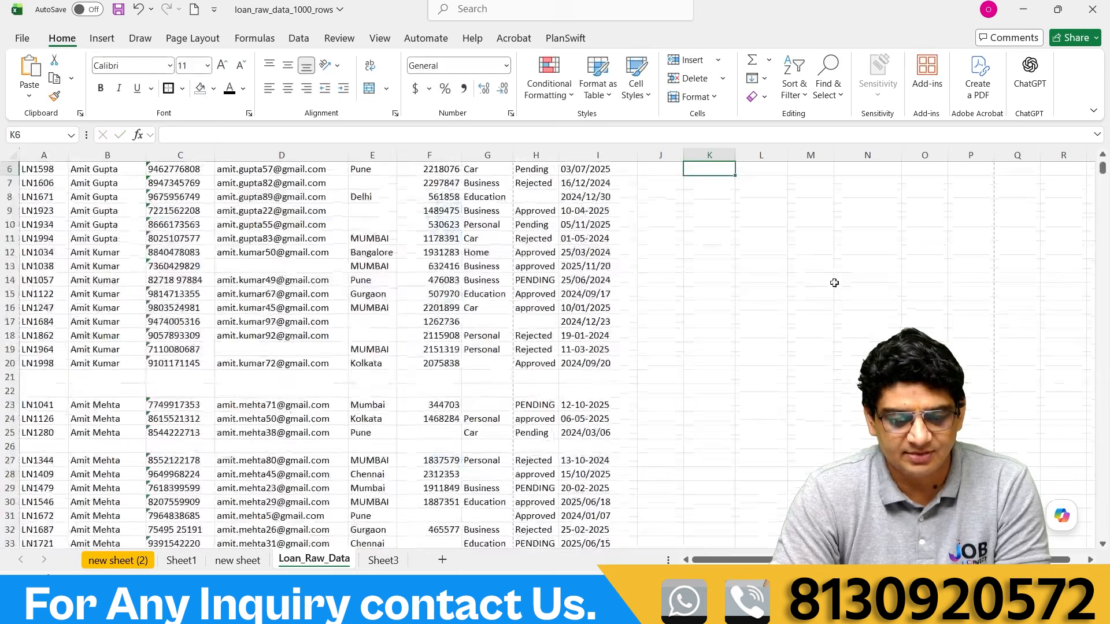
Fit column K to its contents so the full loan total in K5 can be read.
scroll(804, 243, "up", 2)
left_click(731, 213)
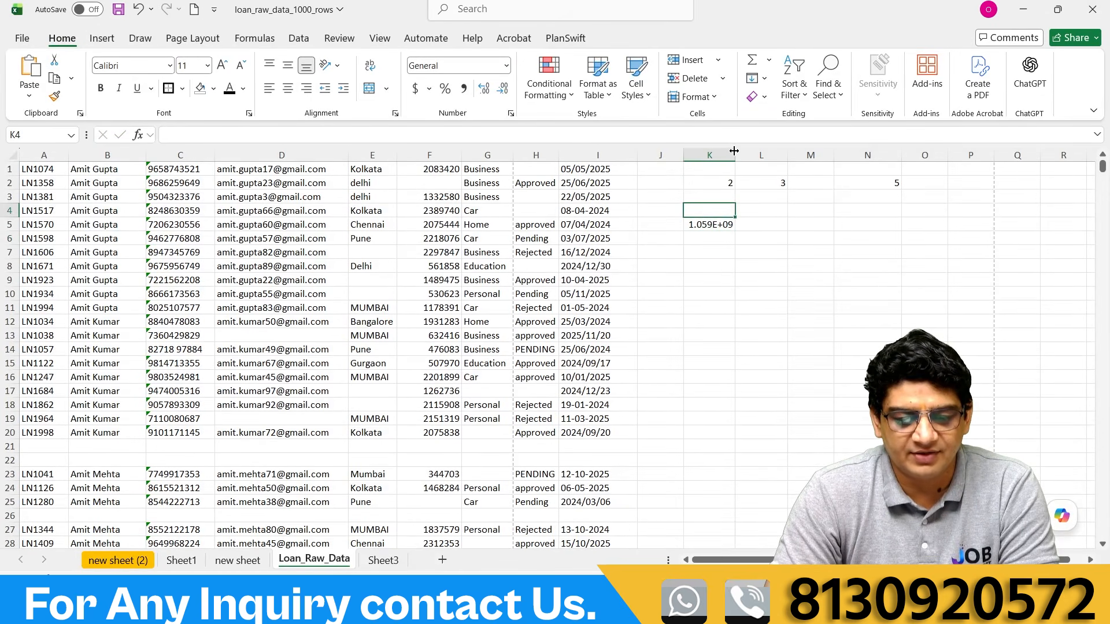
double_click(734, 151)
left_click(691, 228)
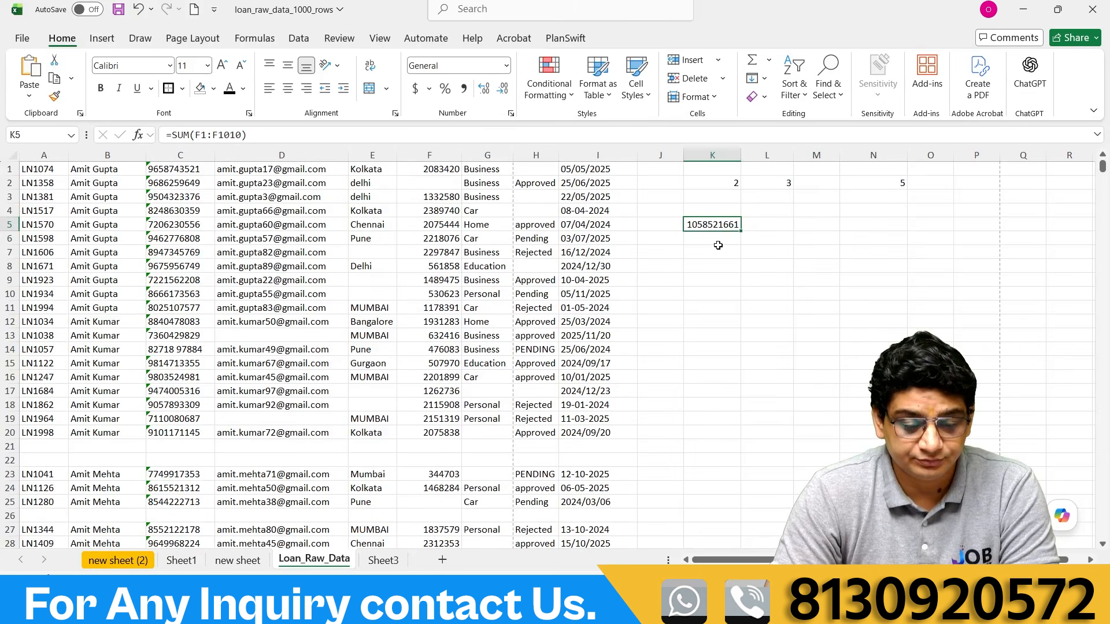
left_click(718, 247)
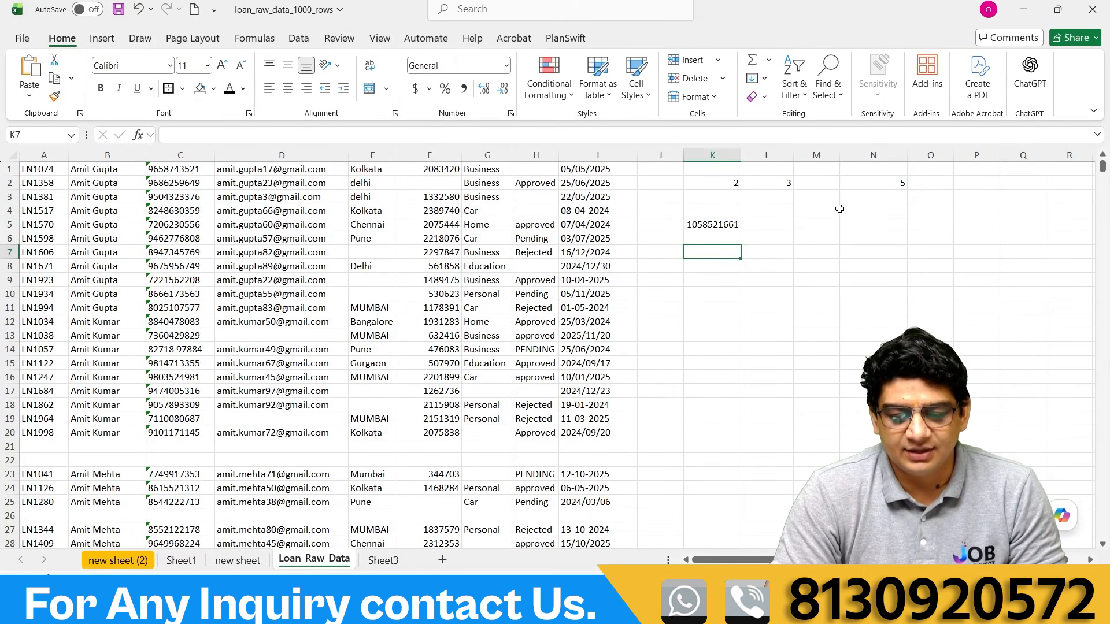
Subtract the second sample number from the first in N3 with =K2-L2, and clear the cell.
left_click(875, 201)
type("=")
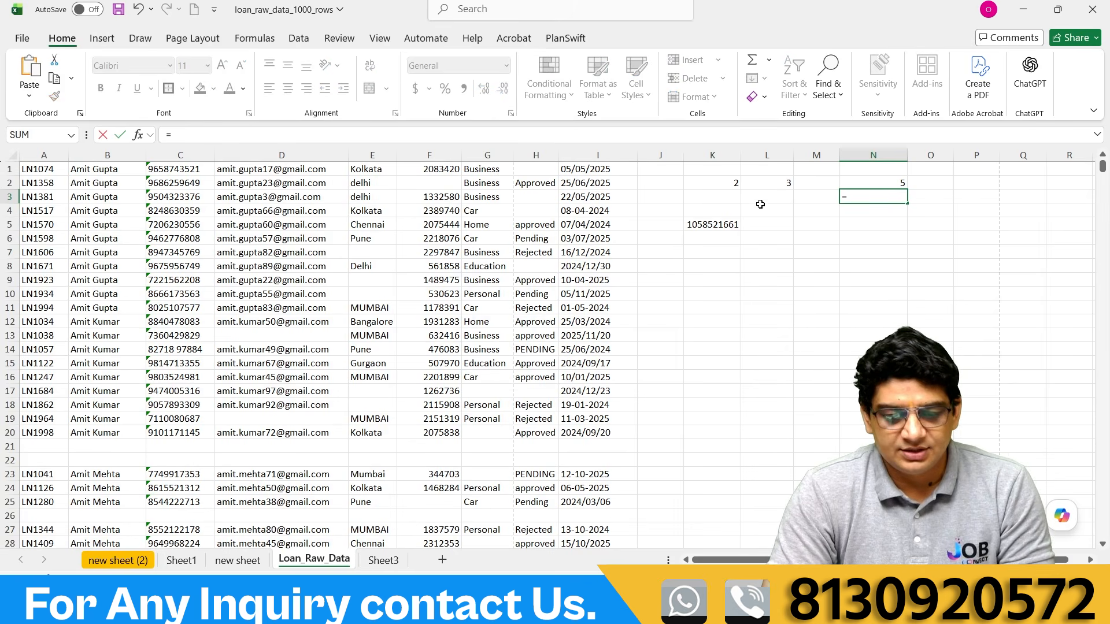
left_click(702, 183)
type("-")
left_click(772, 184)
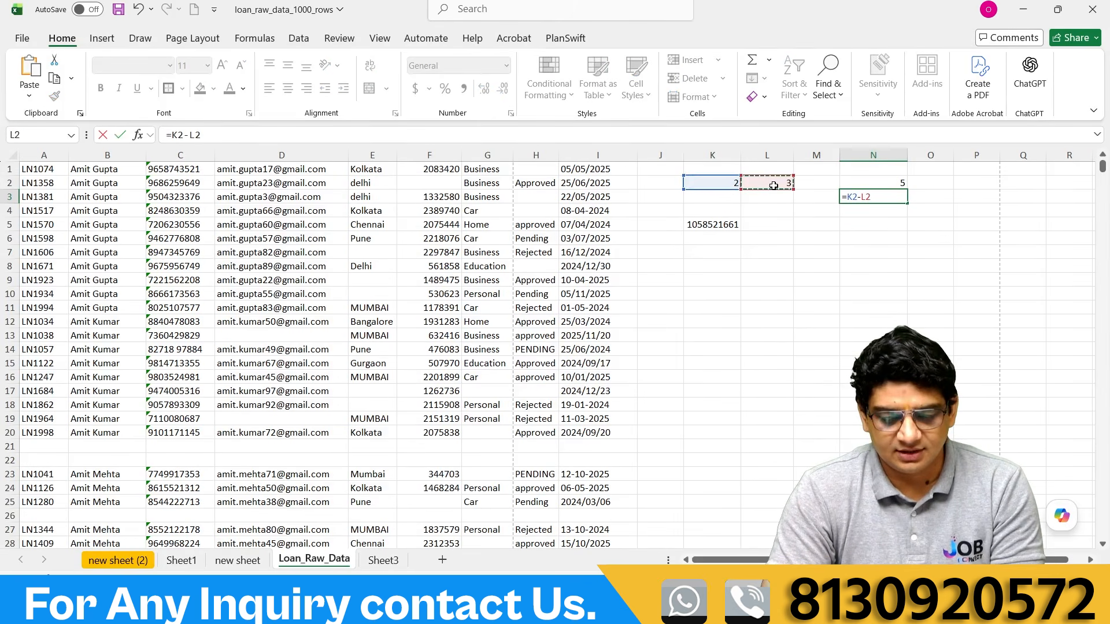
key("Return")
left_click(875, 197)
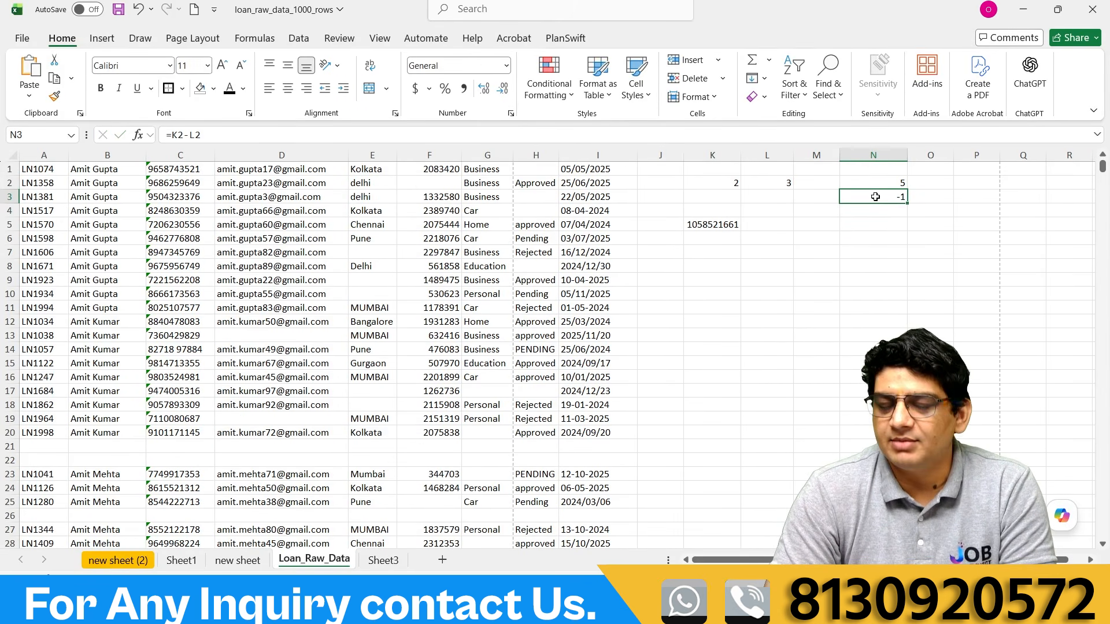
key("Delete")
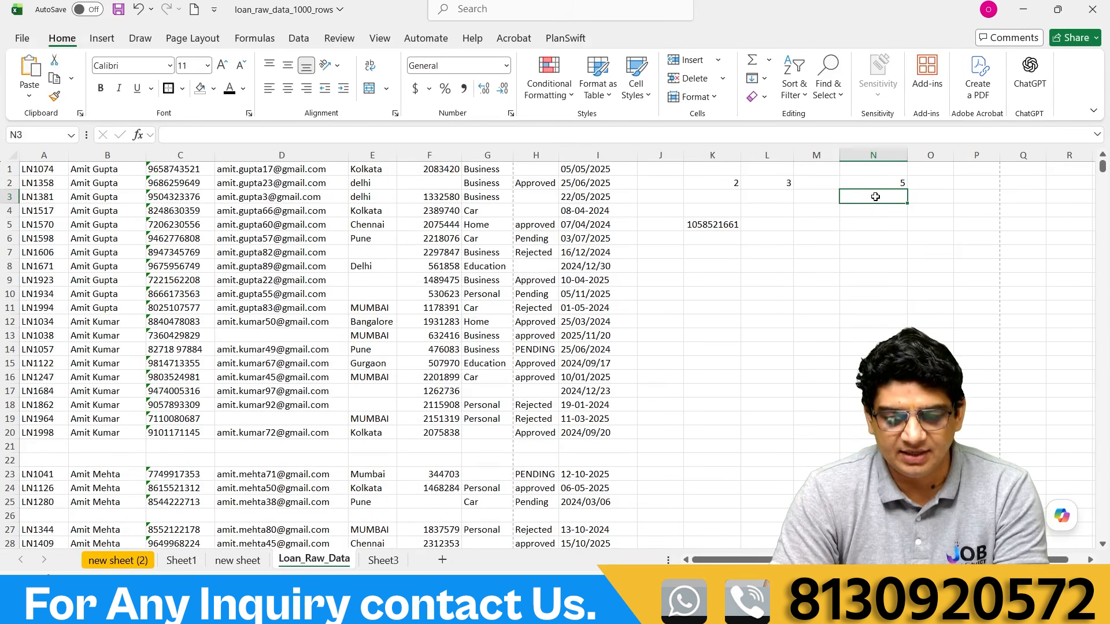
Multiply the two sample numbers in cell N3 with the formula =K2*L2.
type("=")
left_click(723, 183)
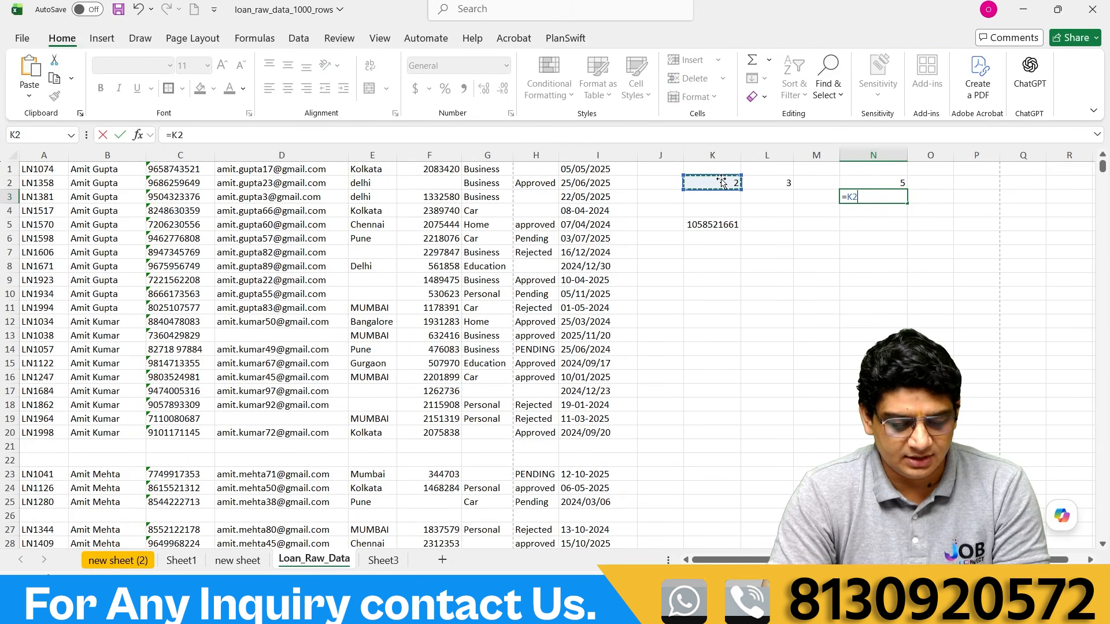
type("*")
left_click(767, 184)
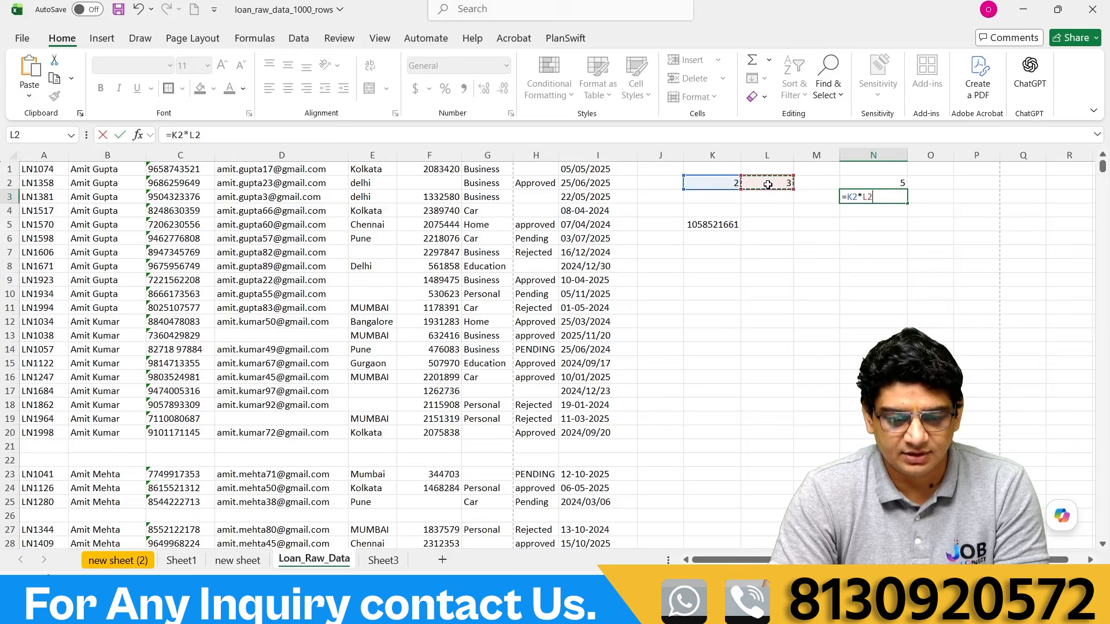
key("ctrl+Return")
Divide the second sample number by the first in cell N4 with =L2/K2, and check the formula.
left_click(884, 213)
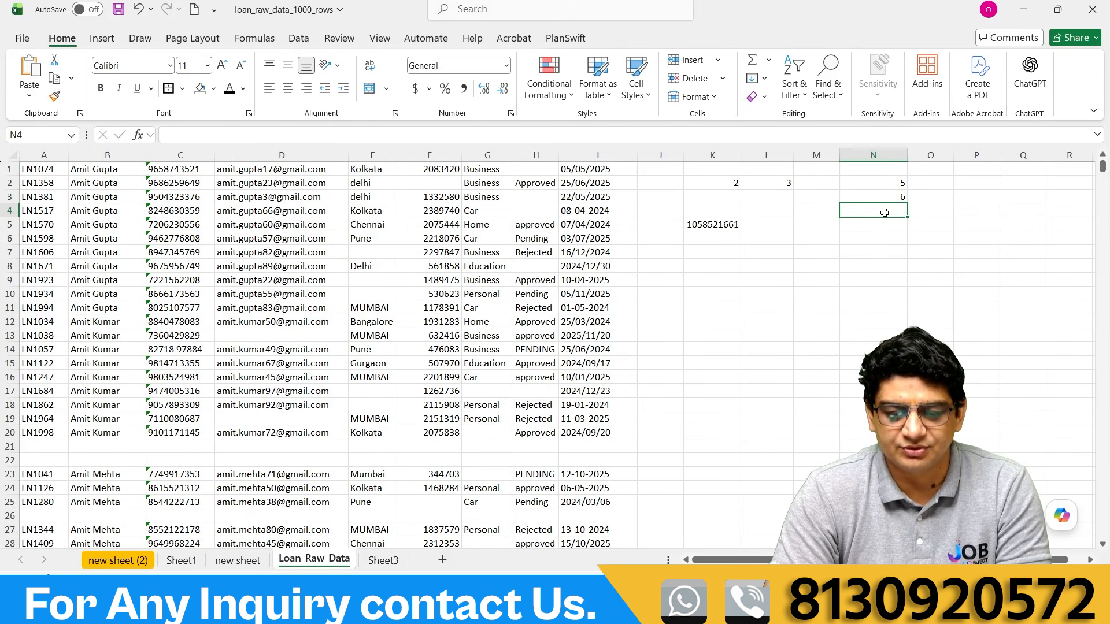
type("=")
left_click(767, 181)
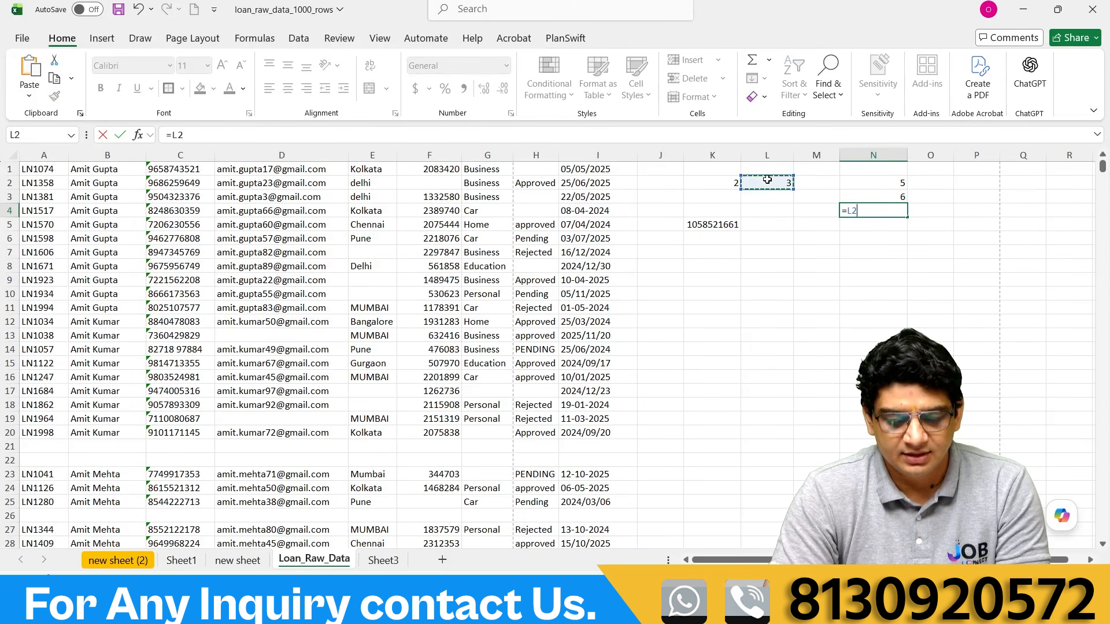
type("/")
left_click(727, 185)
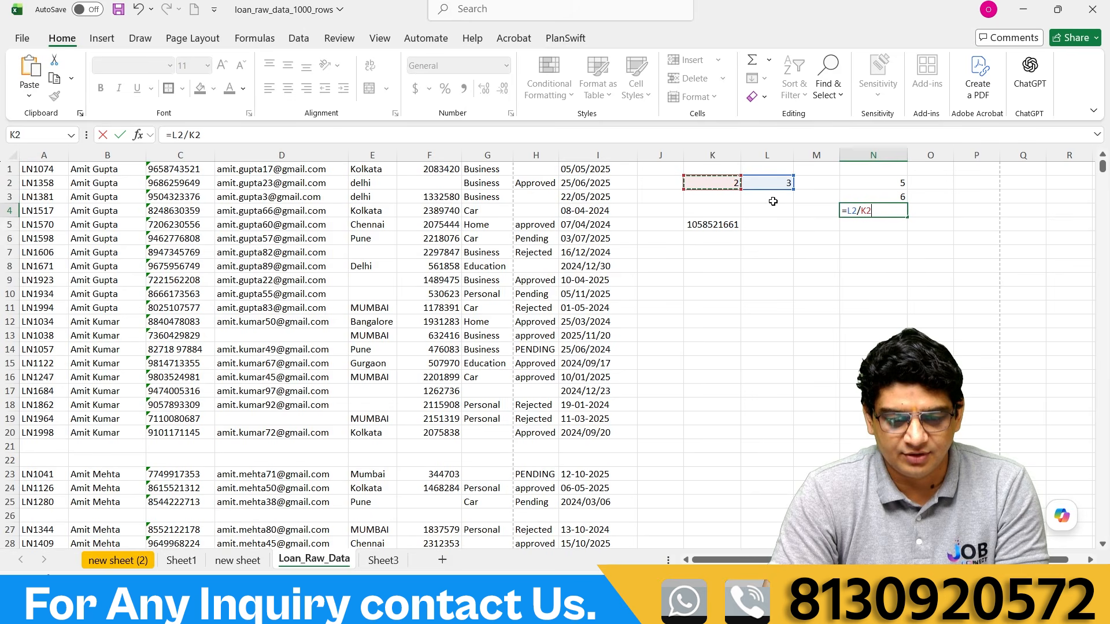
key("Return")
left_click(894, 209)
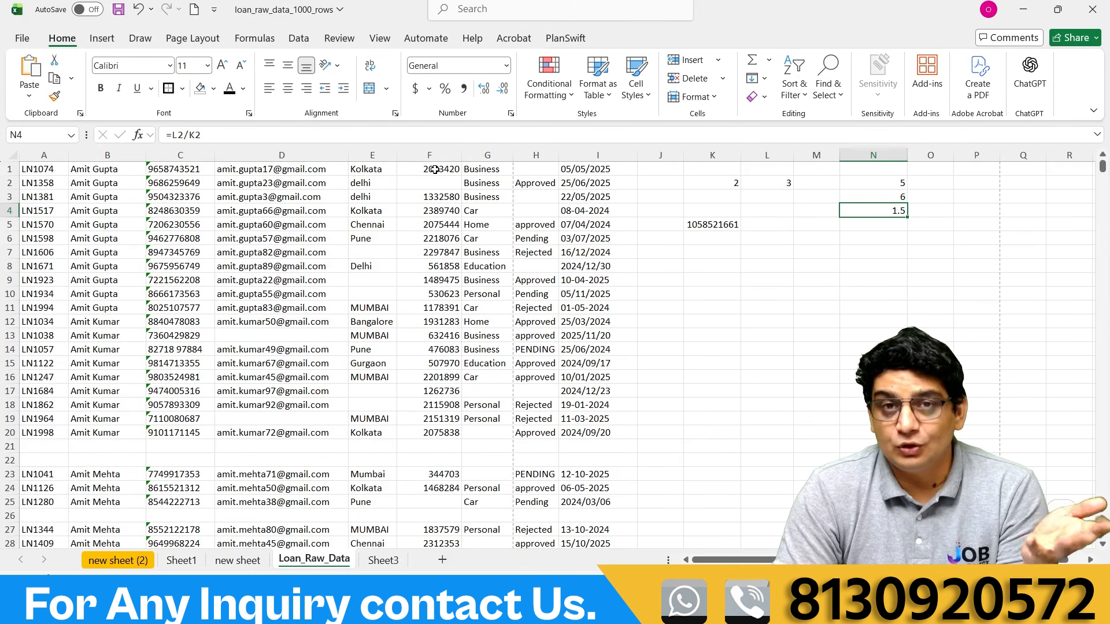
Enter an AVERAGE formula in cell K6 with its range running from F1 down through the loan amounts in column F.
left_click(708, 240)
type("=avg")
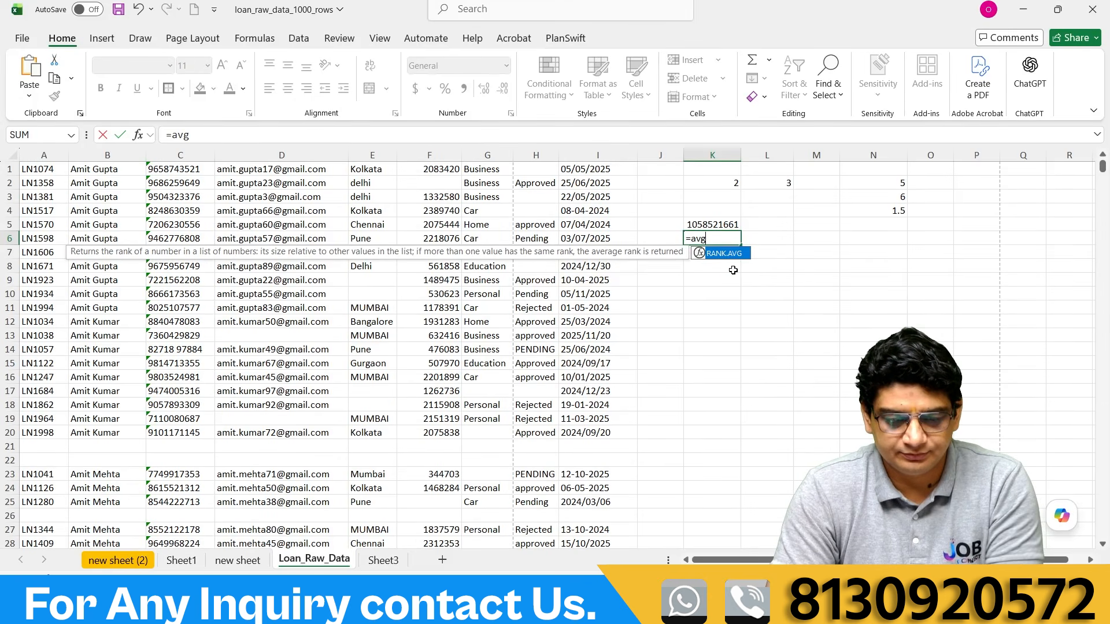
key("BackSpace")
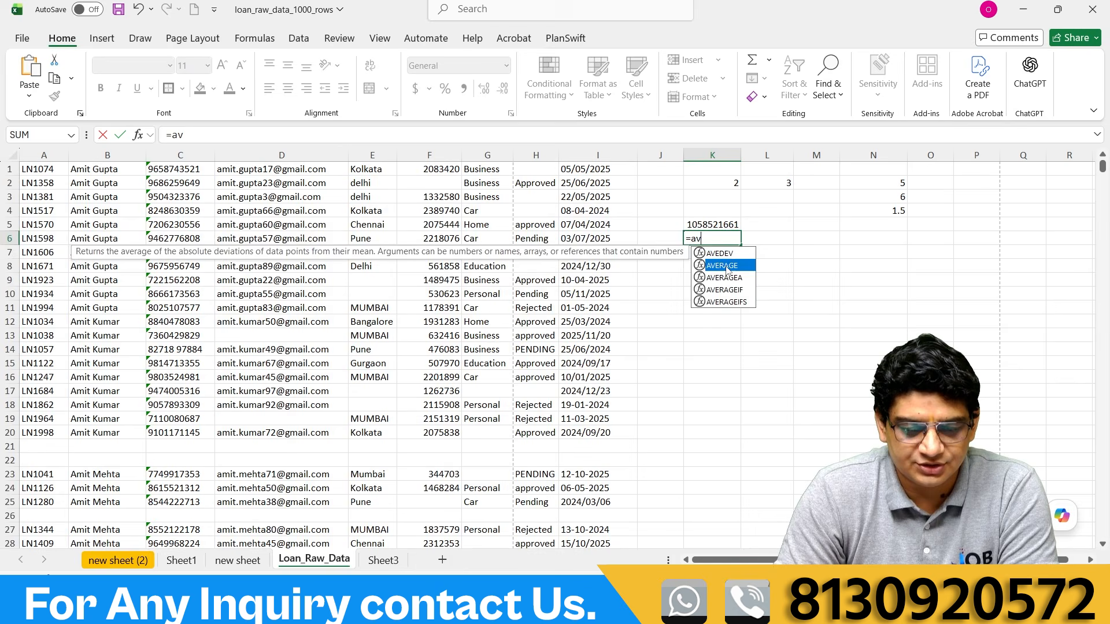
double_click(722, 266)
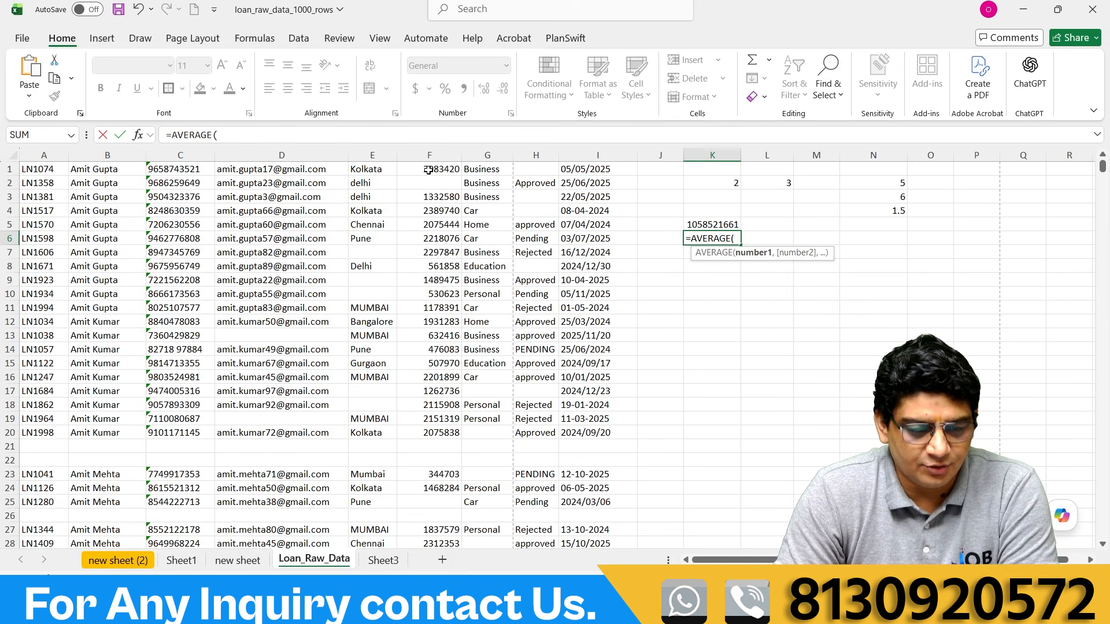
left_click(428, 170)
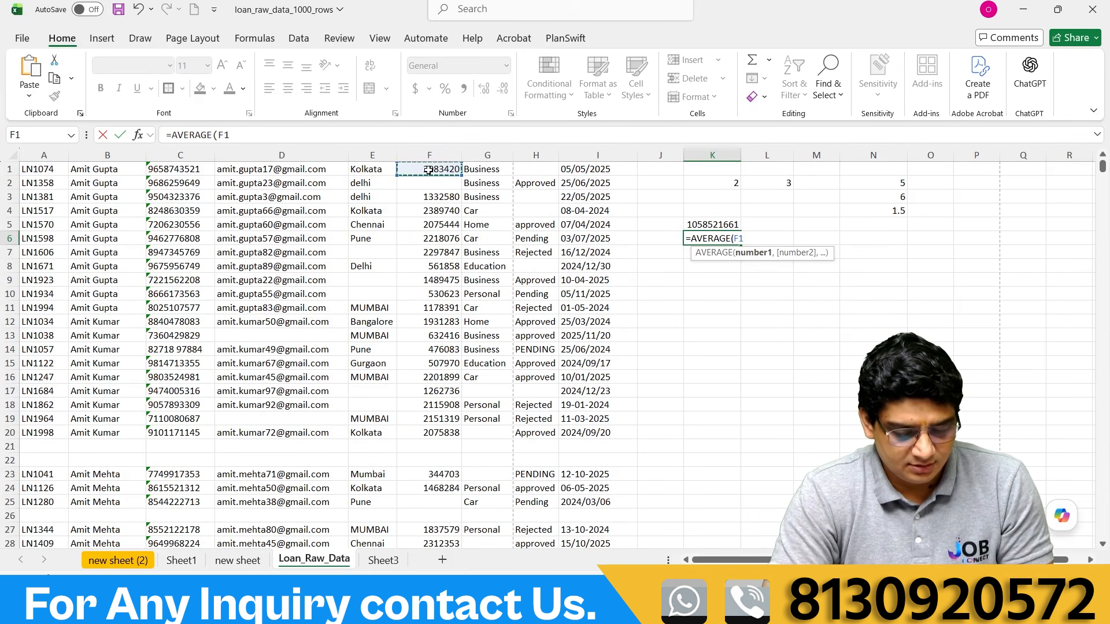
key("shift+Down")
key("shift+Down")
key("shift+Down")
key("shift+Down")
key("shift+Down")
key("shift+Down")
key("shift+Down")
key("shift+Down")
key("shift+Down")
key("shift+Down")
key("shift+Down")
key("shift+Down")
key("shift+Down")
key("shift+Down")
key("shift+Down")
key("shift+Down")
key("shift+Down")
key("shift+Down")
key("shift+Down")
key("shift+Down")
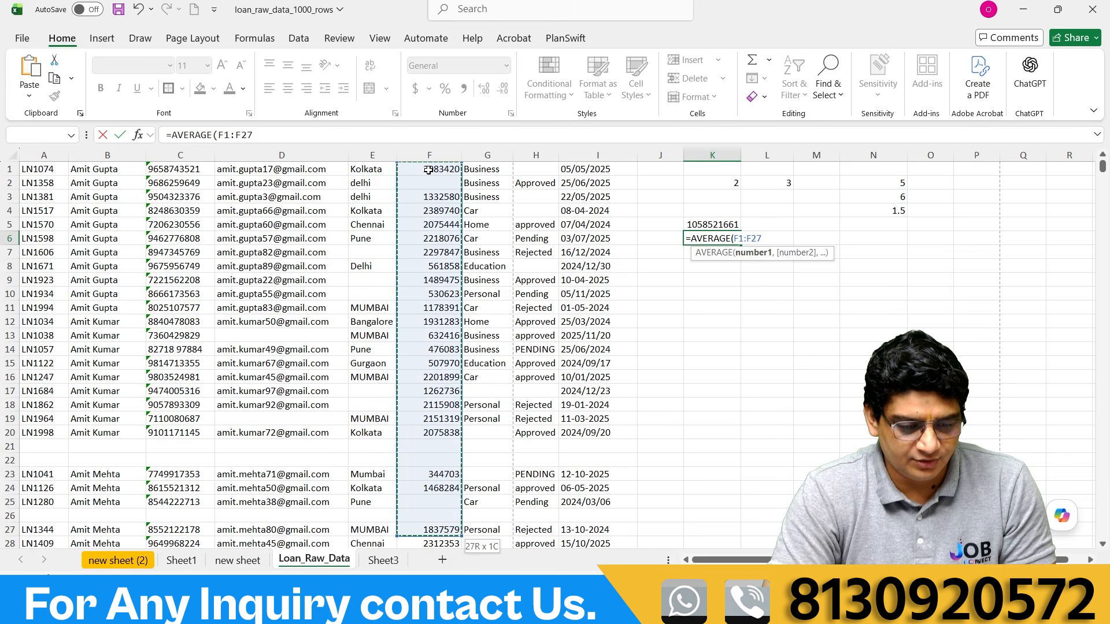
key("shift+Down")
key("shift+Down")
key("shift+Down")
key("shift+Down")
key("shift+Down")
key("shift+Down")
key("shift+Down")
key("shift+Down")
key("shift+Down")
key("shift+Down")
key("shift+Down")
key("shift+Down")
key("shift+Down")
key("shift+Down")
key("shift+Down")
key("shift+Down")
key("shift+Down")
key("shift+Down")
key("shift+Down")
key("shift+Down")
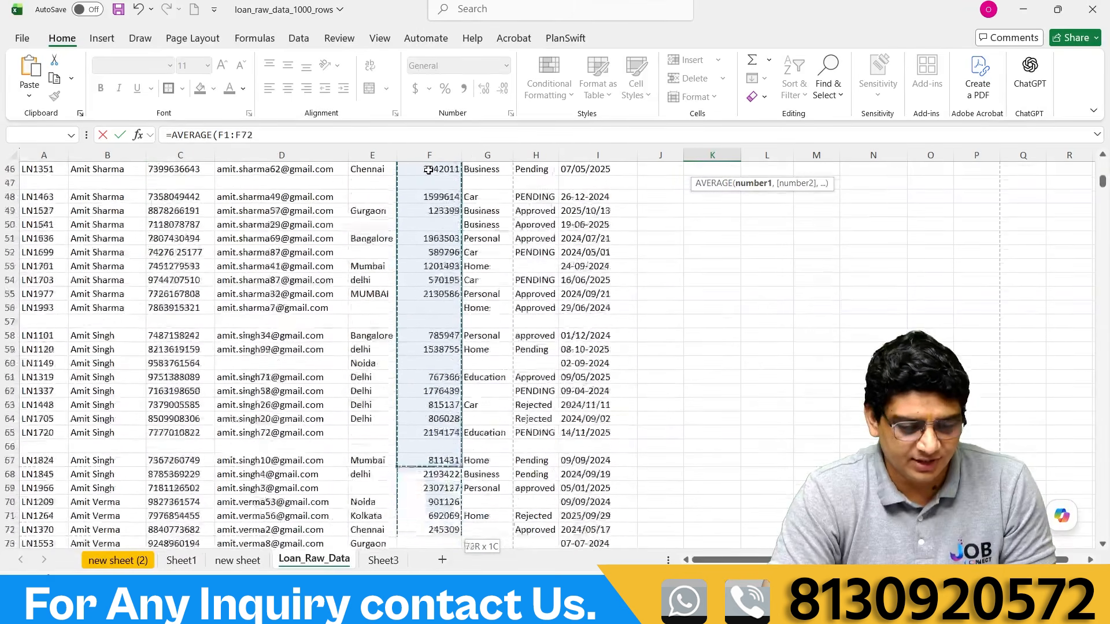
key("shift+Down")
key("shift+Down")
key("shift+Down")
key("shift+Down")
key("shift+Down")
key("shift+Down")
key("shift+Down")
key("shift+Down")
key("shift+Down")
key("shift+Down")
key("shift+Down")
key("shift+Down")
key("shift+Down")
key("shift+Down")
key("shift+Down")
key("shift+Down")
key("shift+Down")
key("shift+Down")
key("shift+Down")
key("shift+Down")
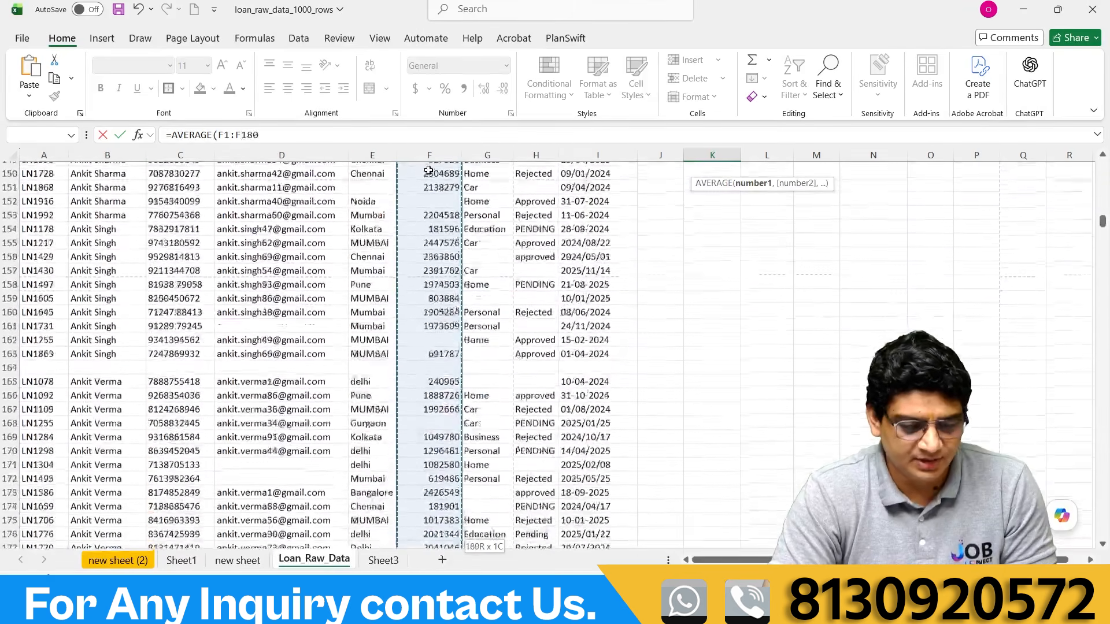
key("shift+Down")
key("shift+Down")
key("shift+Down")
key("shift+Down")
key("shift+Down")
key("shift+Down")
key("shift+Down")
key("shift+Down")
key("shift+Down")
key("shift+Down")
key("shift+Down")
key("shift+Down")
key("shift+Down")
key("shift+Down")
key("shift+Down")
key("shift+Down")
key("shift+Down")
key("shift+Down")
key("shift+Down")
key("shift+Down")
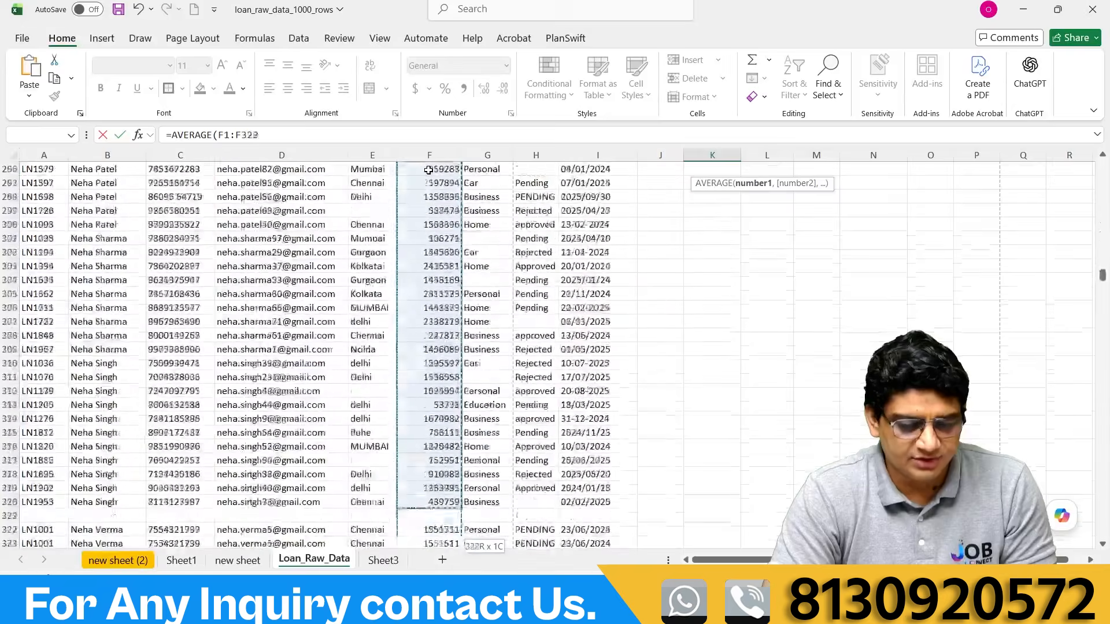
key("shift+Down")
key("shift+Down")
key("shift+Down")
key("shift+Down")
key("shift+Down")
key("shift+Down")
key("shift+Down")
key("shift+Down")
key("shift+Down")
key("shift+Down")
key("shift+Down")
key("shift+Down")
key("shift+Down")
key("shift+Down")
key("shift+Down")
key("shift+Down")
key("shift+Down")
key("shift+Down")
key("shift+Down")
key("shift+Down")
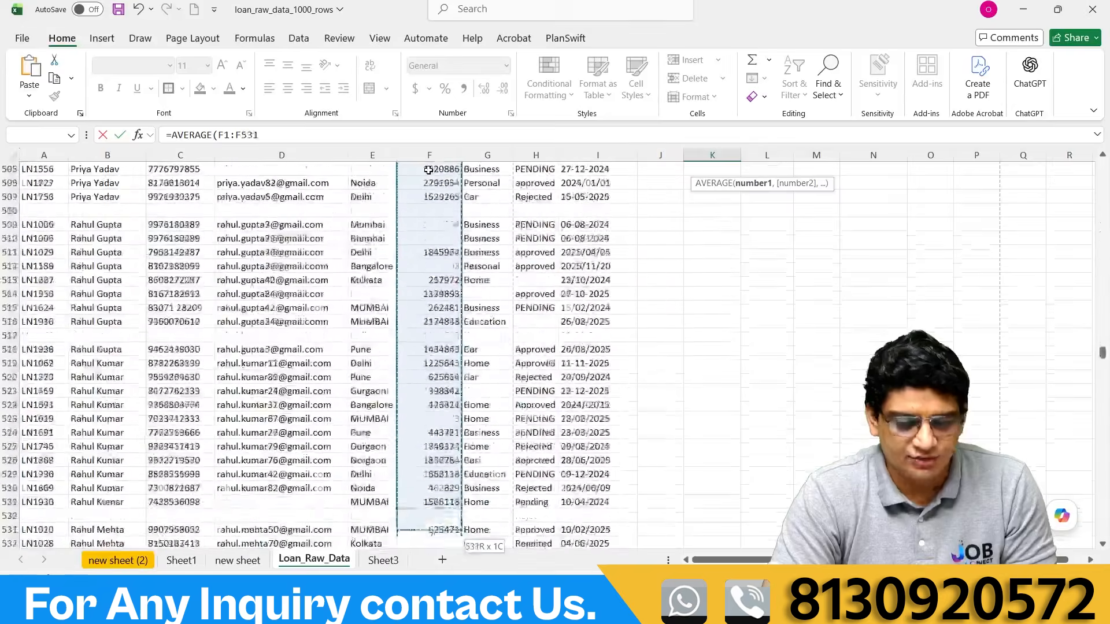
key("shift+Down")
key("shift+Down")
key("shift+Down")
key("shift+Down")
key("shift+Down")
key("shift+Down")
key("shift+Down")
key("shift+Down")
key("shift+Down")
key("shift+Down")
key("shift+Down")
key("shift+Down")
key("shift+Down")
key("shift+Down")
key("shift+Down")
key("shift+Down")
key("shift+Down")
key("shift+Down")
key("shift+Down")
key("shift+Down")
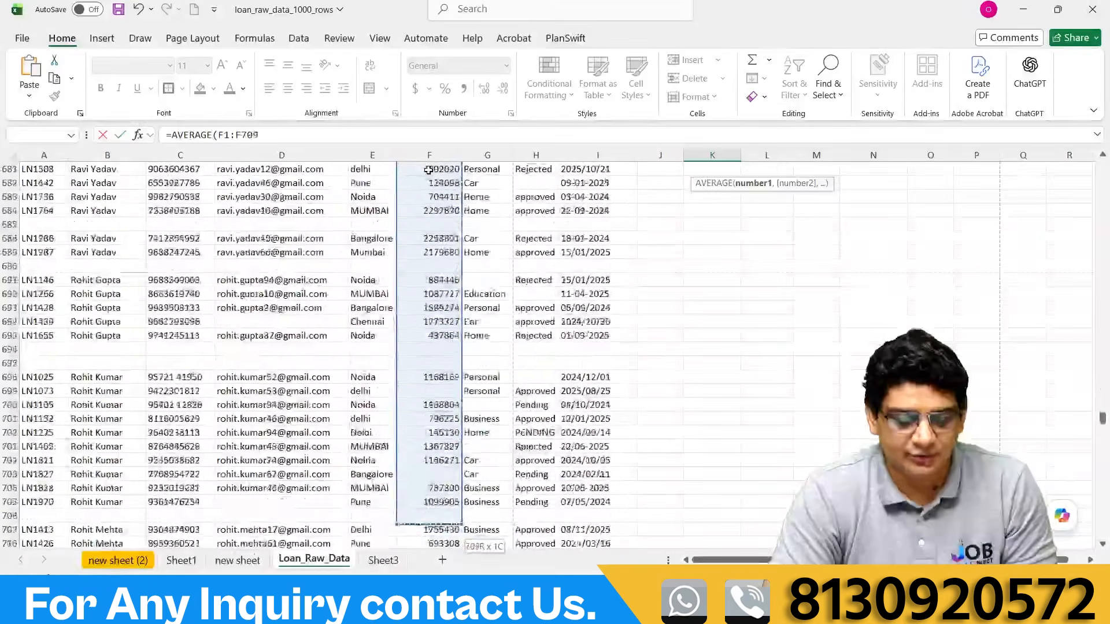
key("shift+Down")
key("shift+Down")
key("shift+Down")
key("shift+Down")
key("shift+Down")
key("shift+Down")
key("shift+Down")
key("shift+Down")
key("shift+Down")
key("shift+Down")
key("shift+Down")
key("shift+Down")
key("shift+Down")
key("shift+Down")
key("shift+Down")
key("shift+Down")
key("shift+Down")
key("shift+Down")
key("shift+Down")
key("shift+Down")
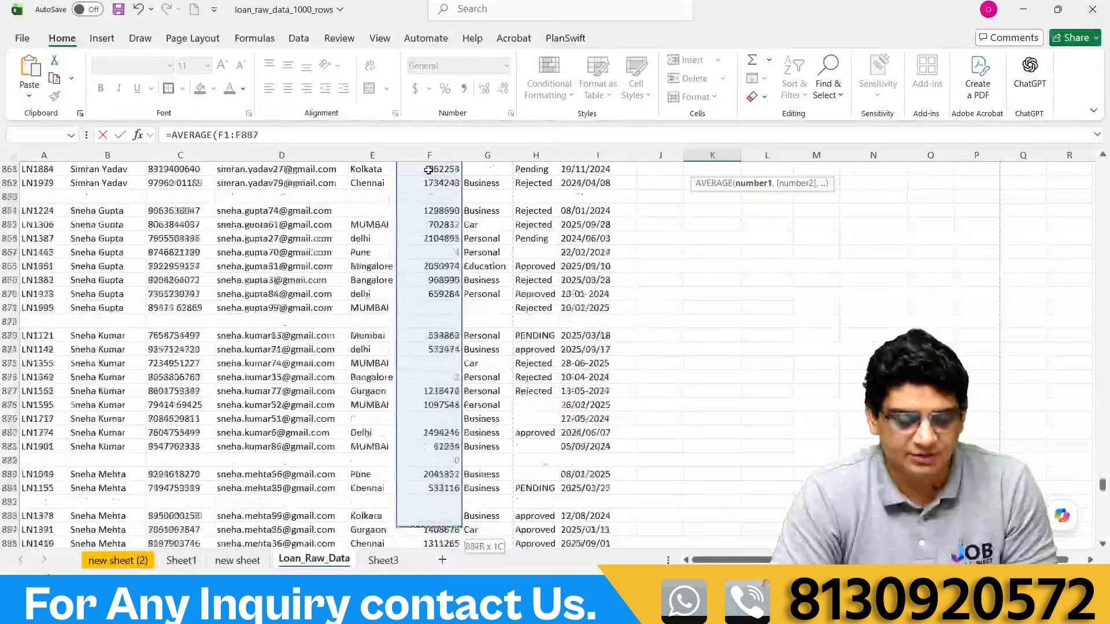
key("shift+Down")
key("shift+Down")
key("shift+Down")
key("shift+Down")
key("shift+Down")
key("shift+Down")
key("shift+Down")
key("shift+Down")
key("shift+Down")
key("shift+Down")
key("shift+Down")
key("shift+Down")
key("shift+Down")
key("shift+Down")
key("shift+Down")
key("shift+Down")
key("shift+Down")
key("shift+Down")
key("shift+Down")
key("shift+Down")
key("ctrl+space")
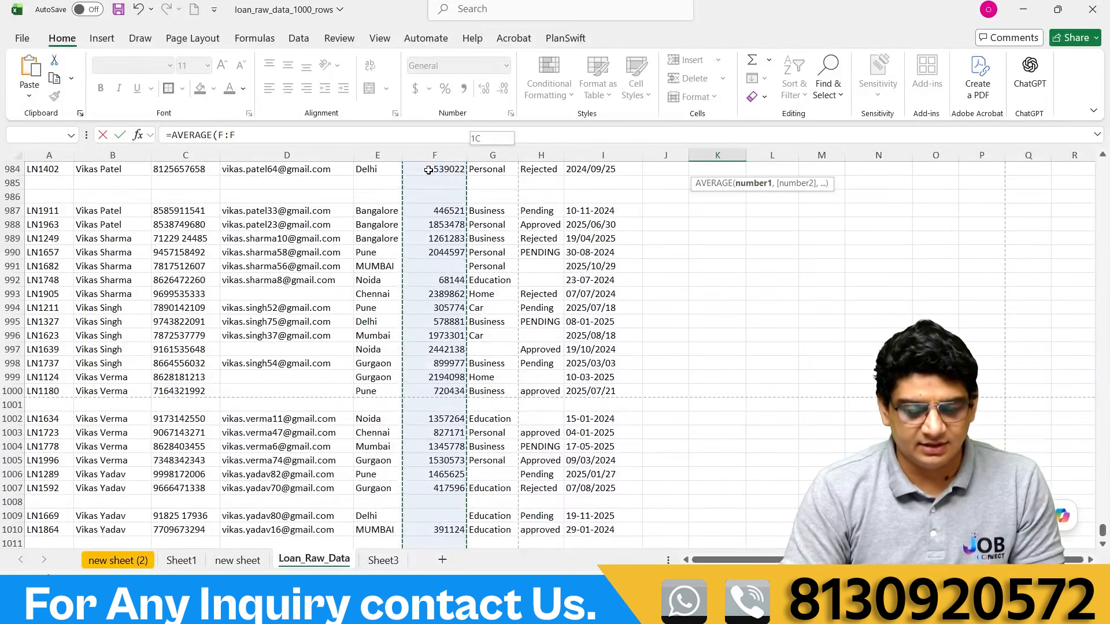
scroll(470, 463, "right", 3)
scroll(352, 489, "left", 3)
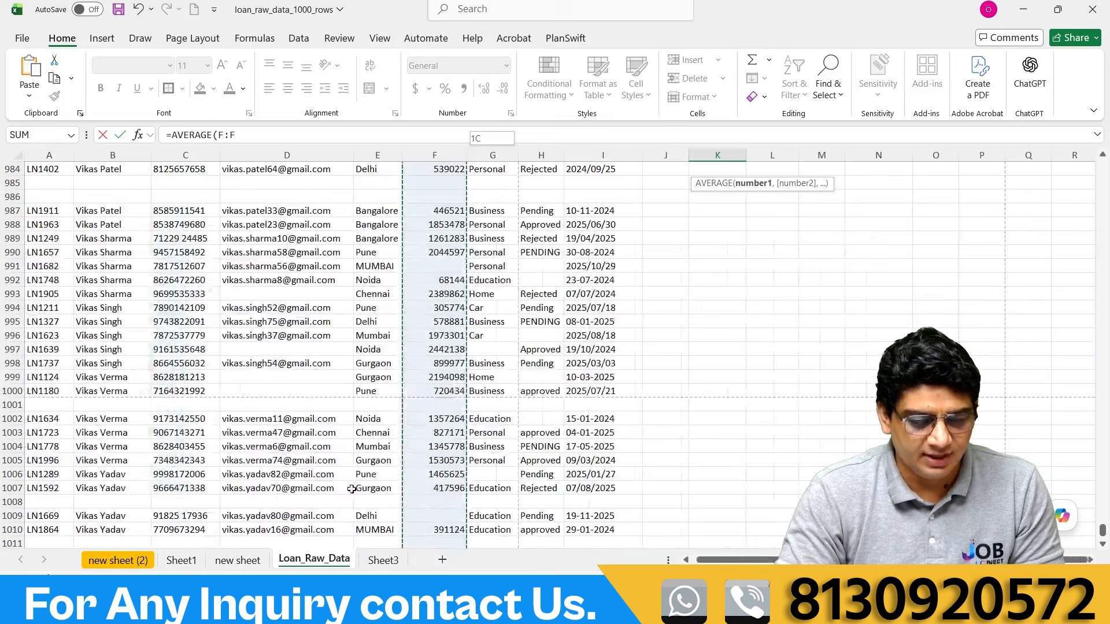
scroll(414, 528, "down", 4)
scroll(429, 432, "up", 2)
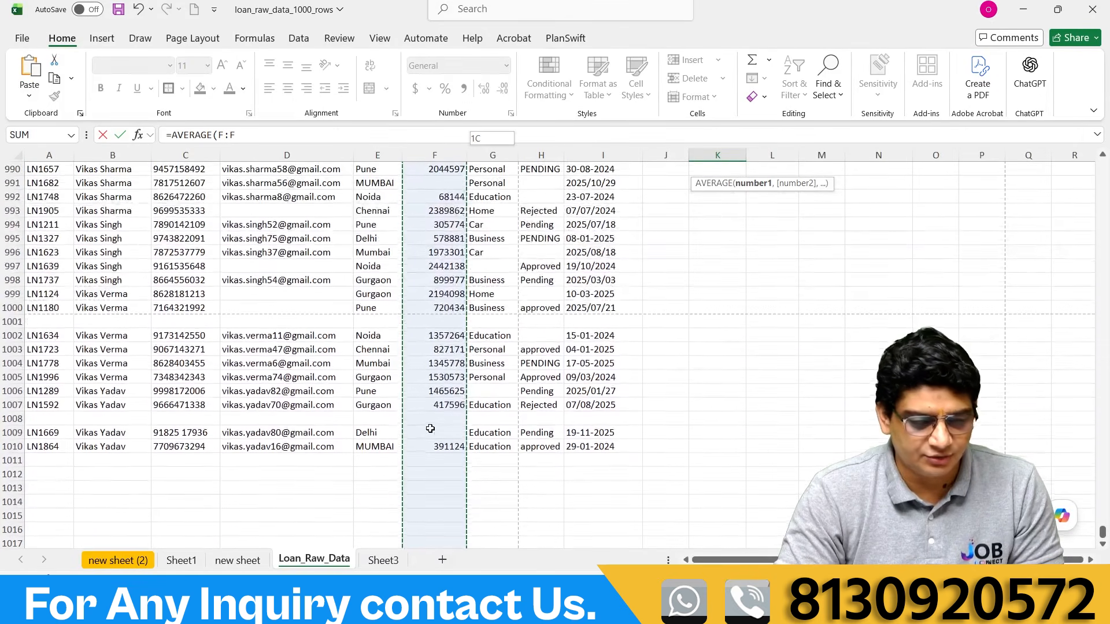
left_click(248, 136)
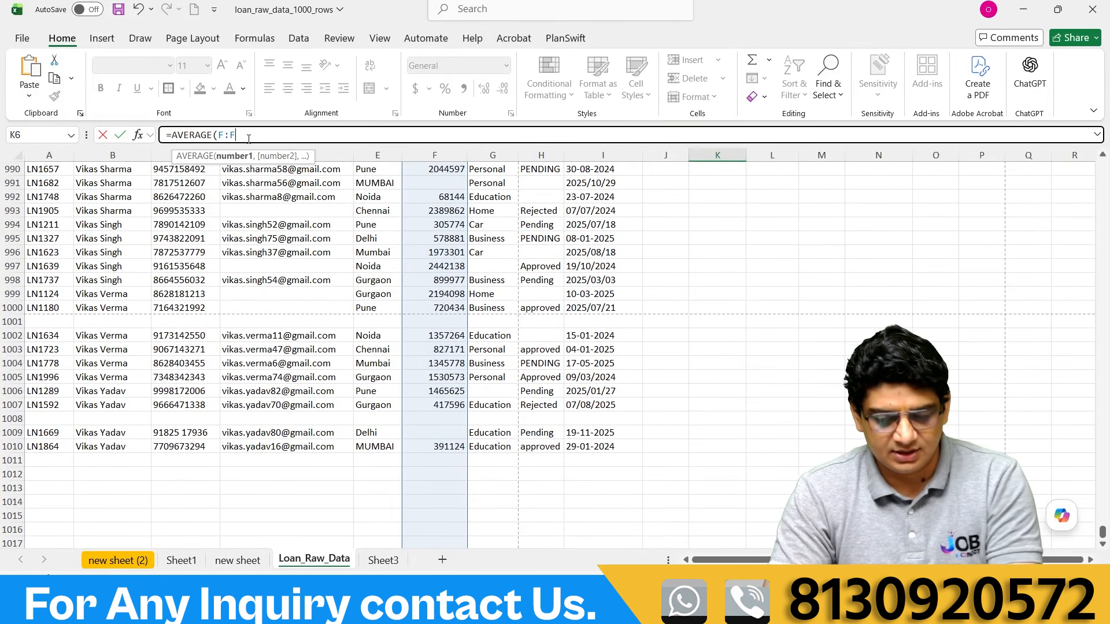
key("BackSpace")
key("BackSpace")
key("BackSpace")
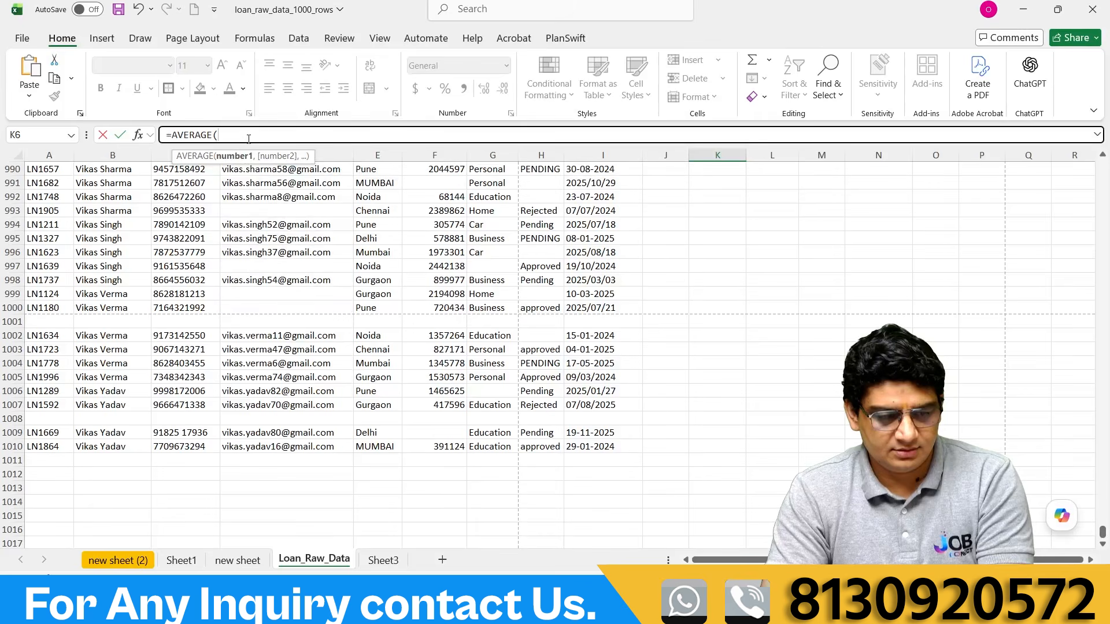
left_click_drag(1102, 532, 1102, 165)
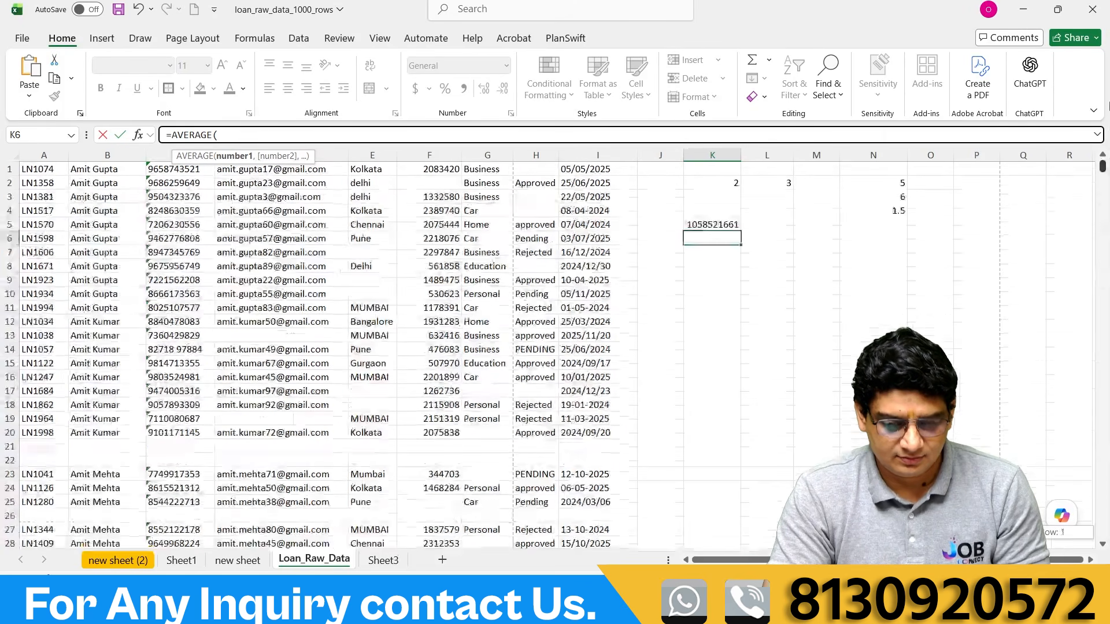
left_click(873, 212)
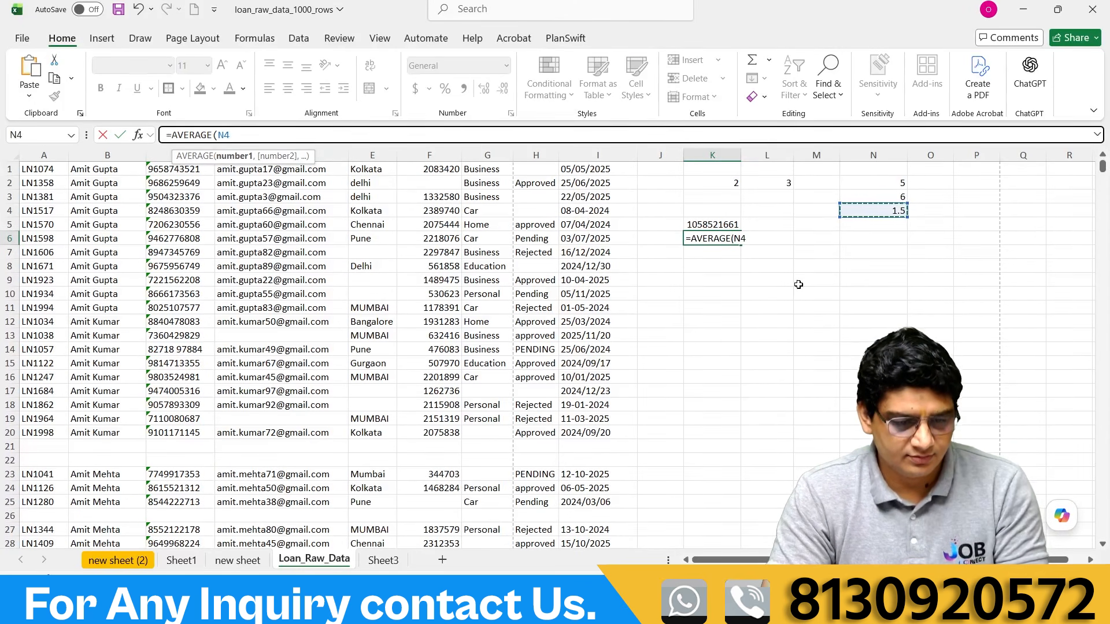
key("Escape")
Average the column F loan amounts in cell K6 with the formula =AVERAGE(F1:F1010), and check the formula.
type("=av")
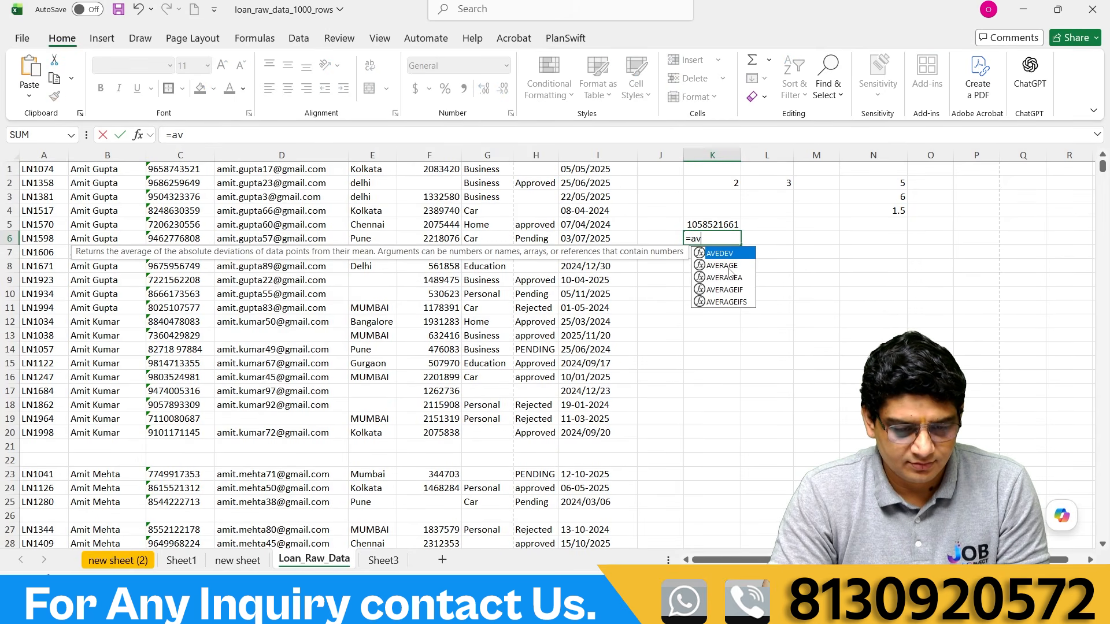
double_click(729, 270)
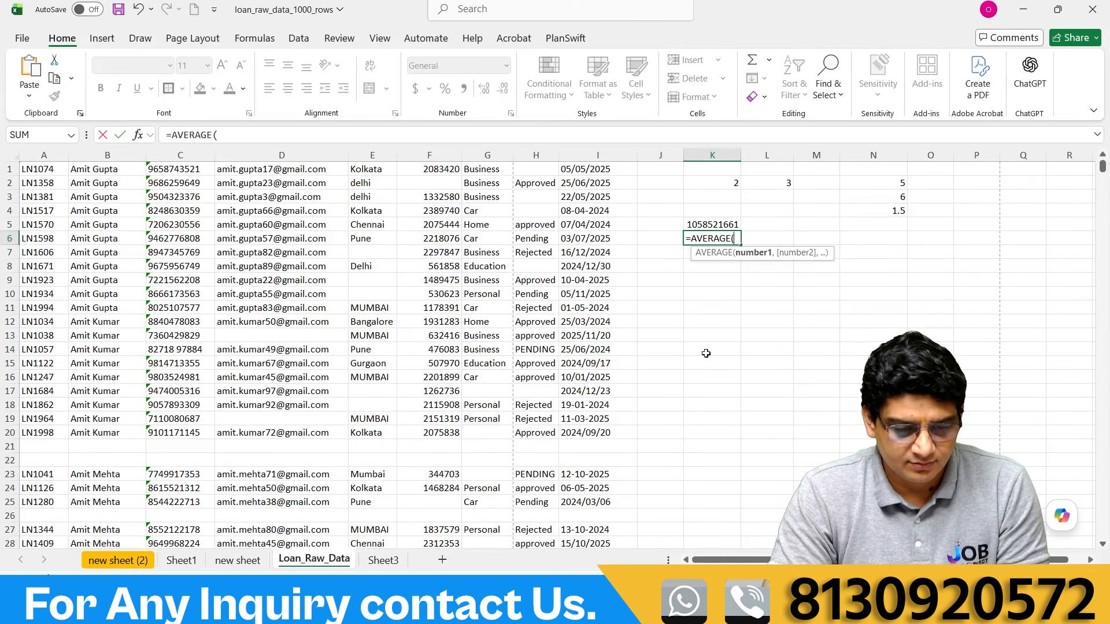
left_click_drag(436, 172, 463, 463)
left_click(272, 133)
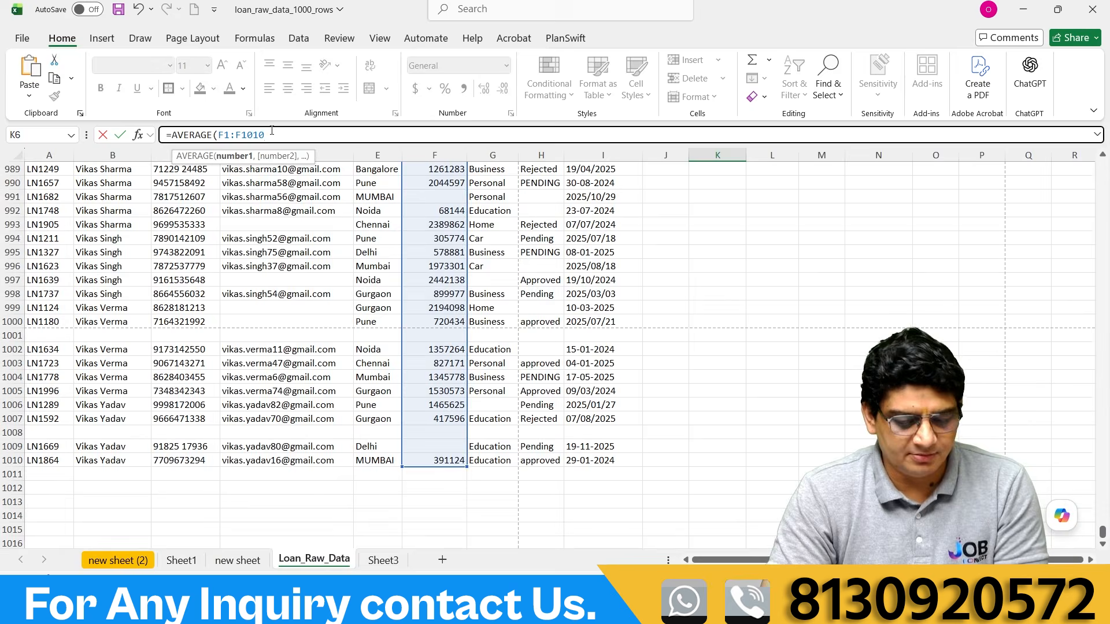
type(")")
key("Return")
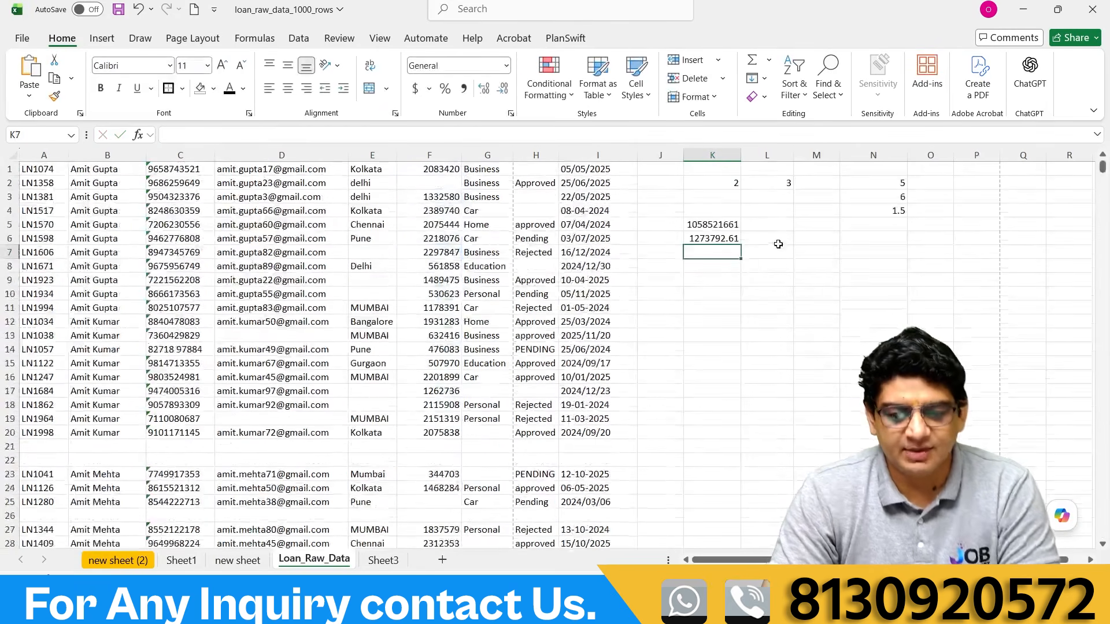
left_click(703, 238)
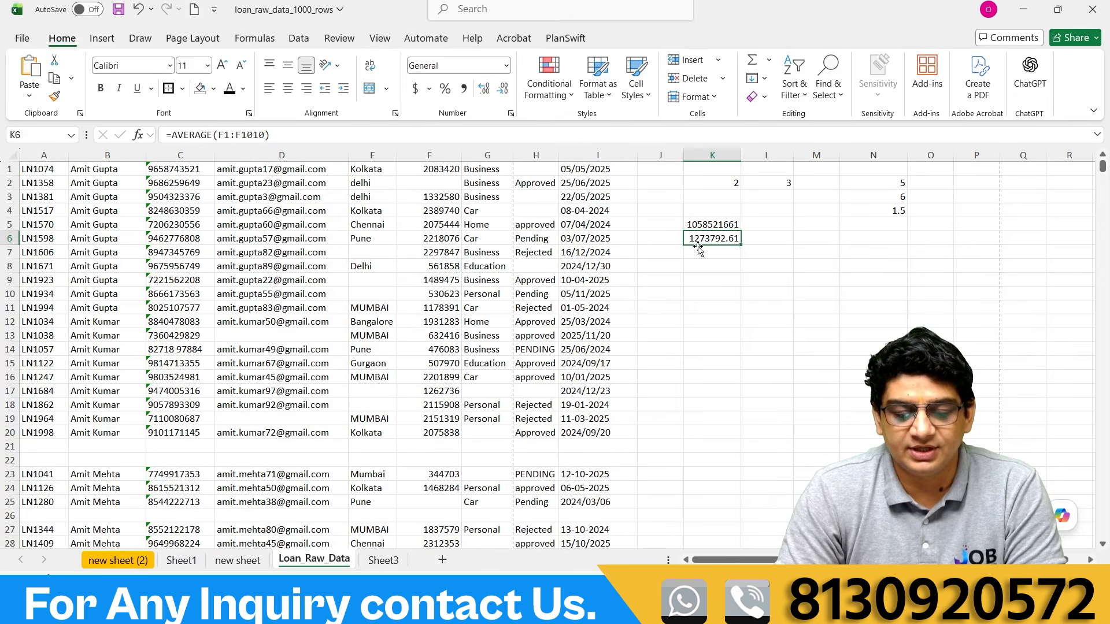
Review the SUM and AVERAGE formulas in K5 and K6, and autofit the width of column K.
left_click(705, 221)
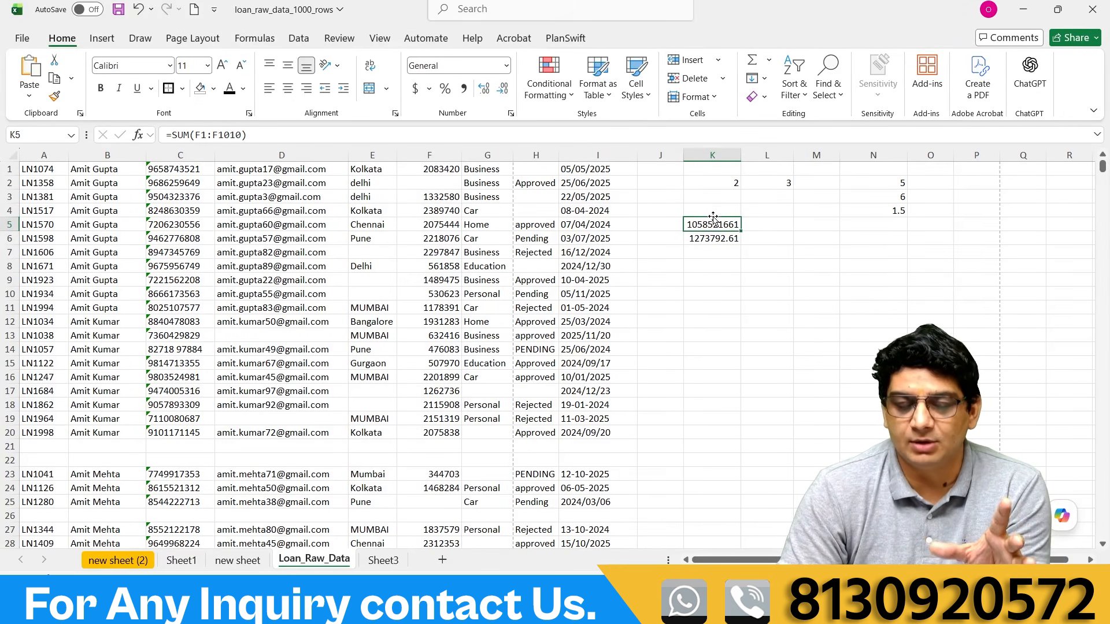
left_click(715, 236)
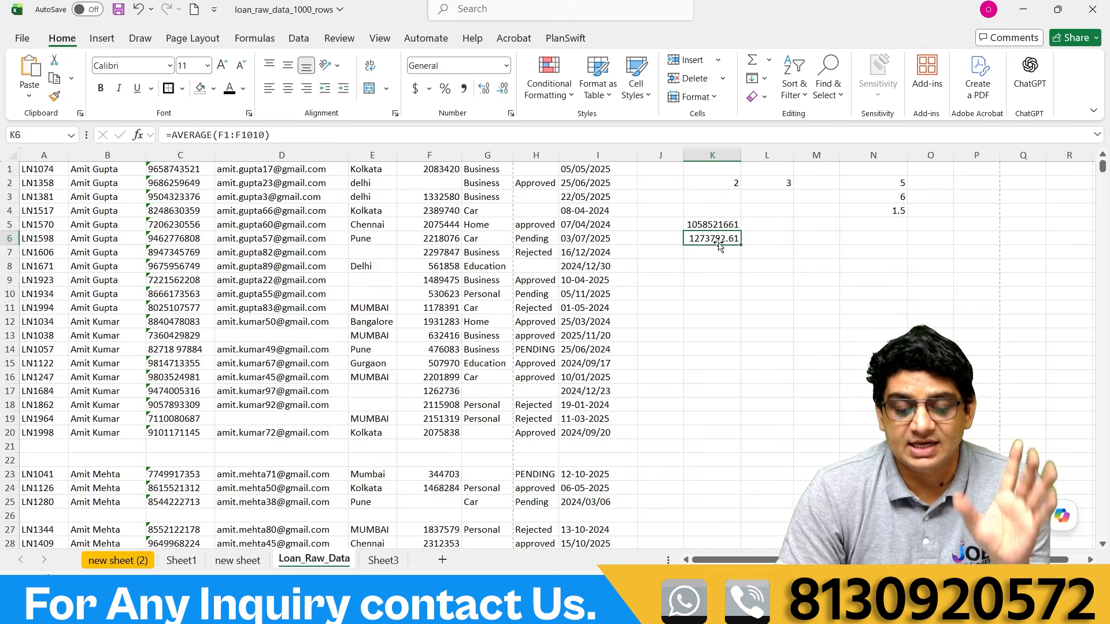
double_click(741, 155)
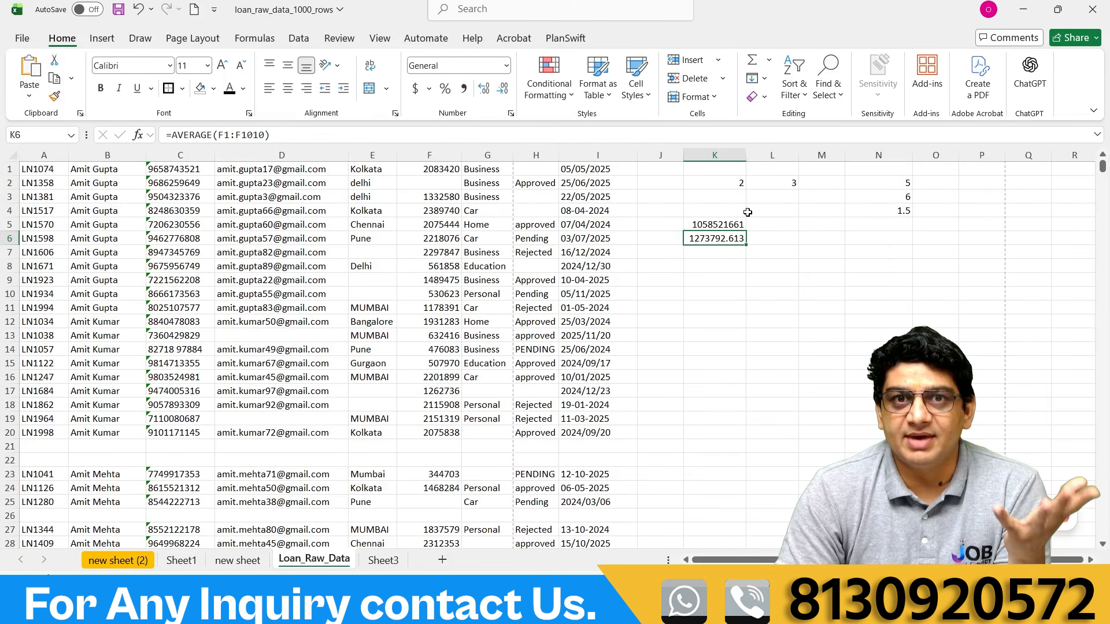
Find the largest loan amount in cell K8 with the formula =MAX(F1:F1010), and check the formula.
left_click(714, 266)
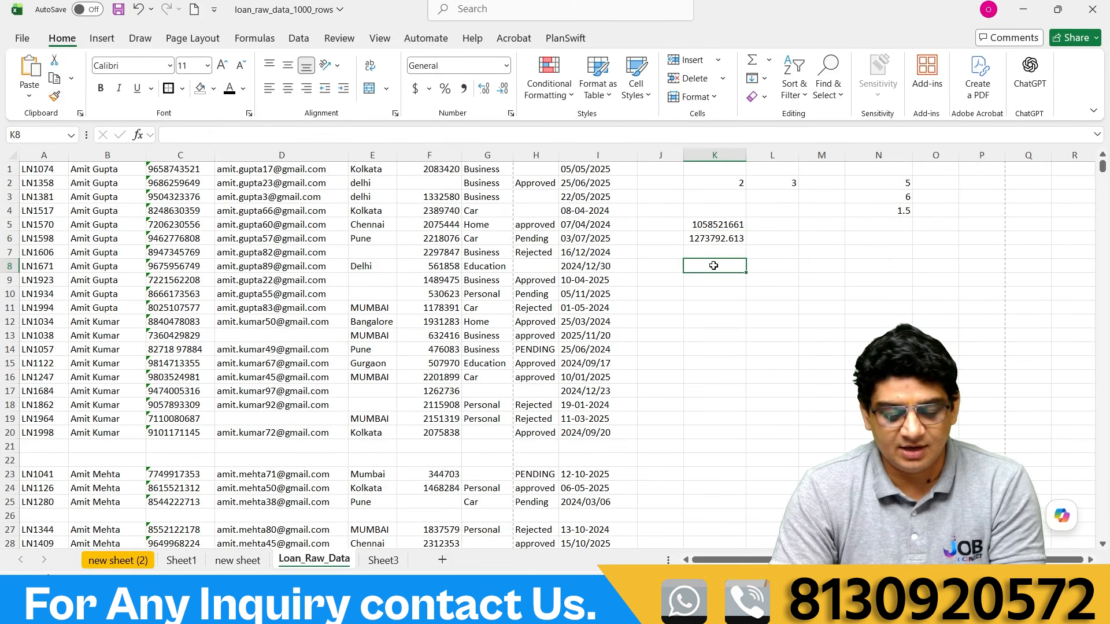
type("=max")
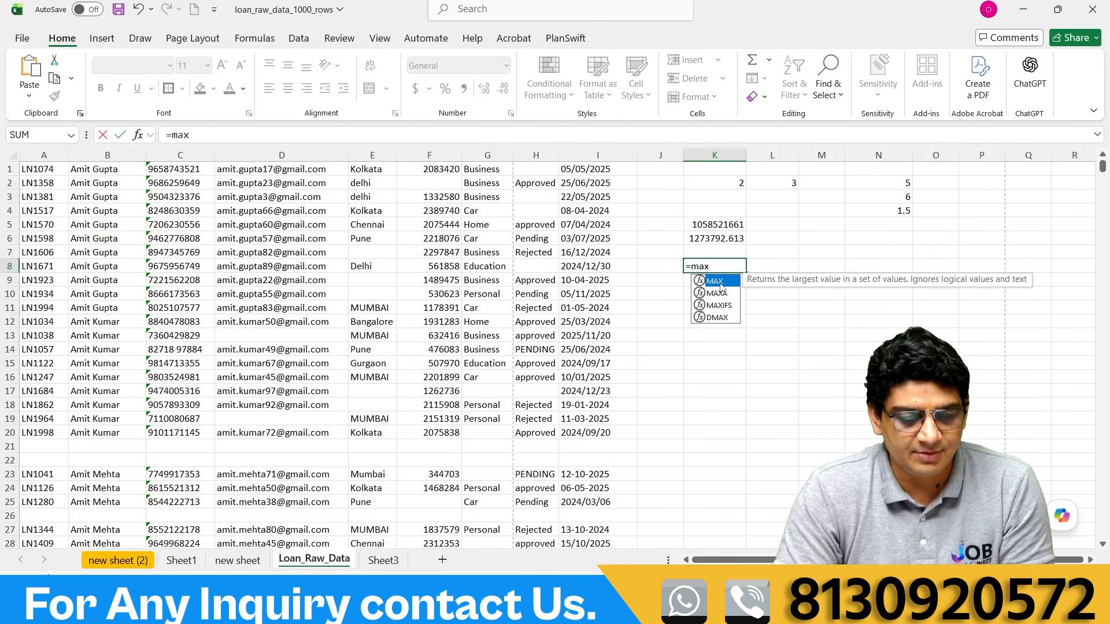
key("Tab")
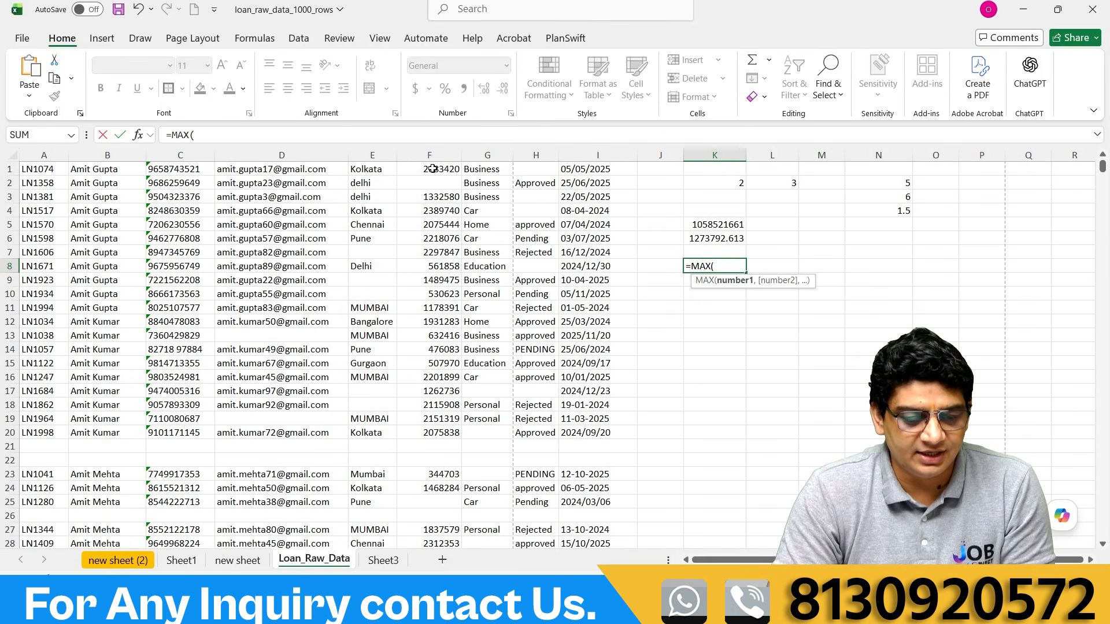
left_click_drag(433, 168, 443, 491)
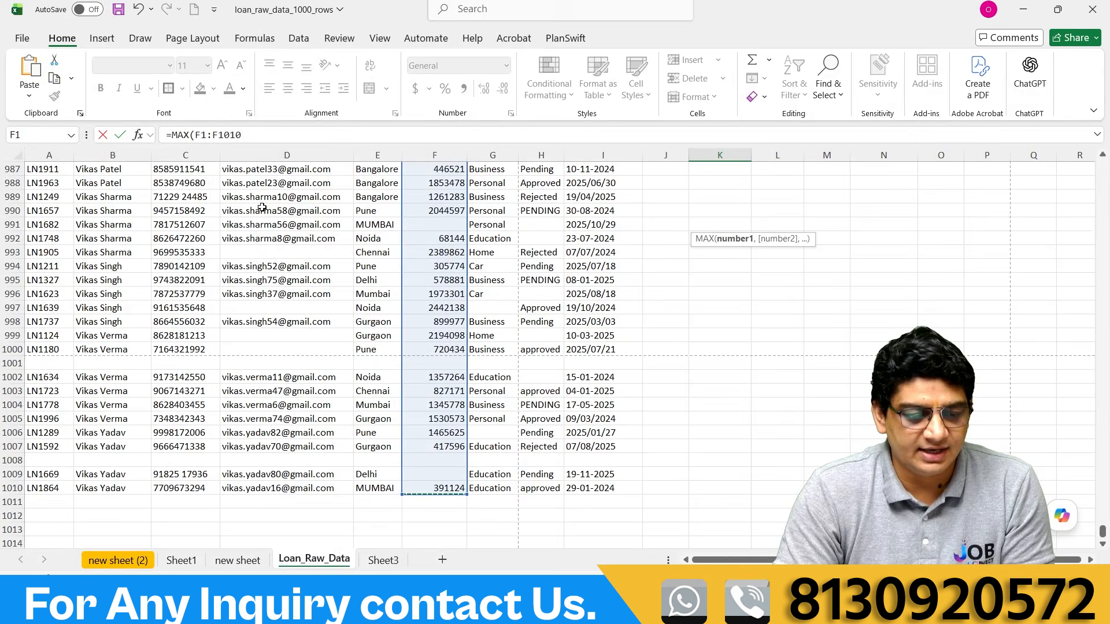
left_click(258, 134)
type(")")
key("Return")
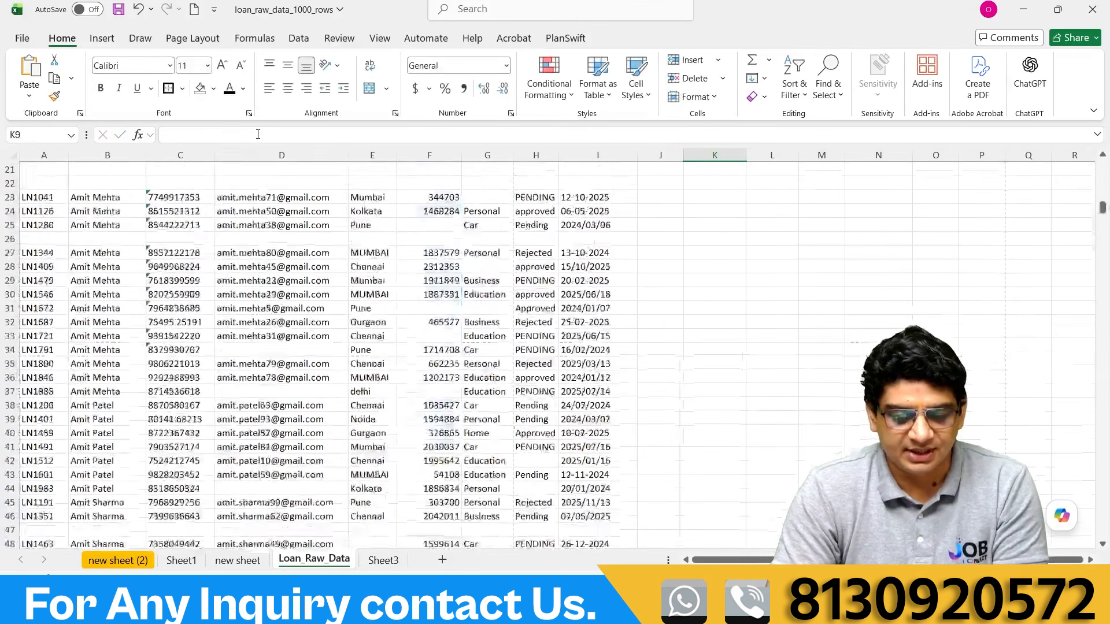
left_click(703, 266)
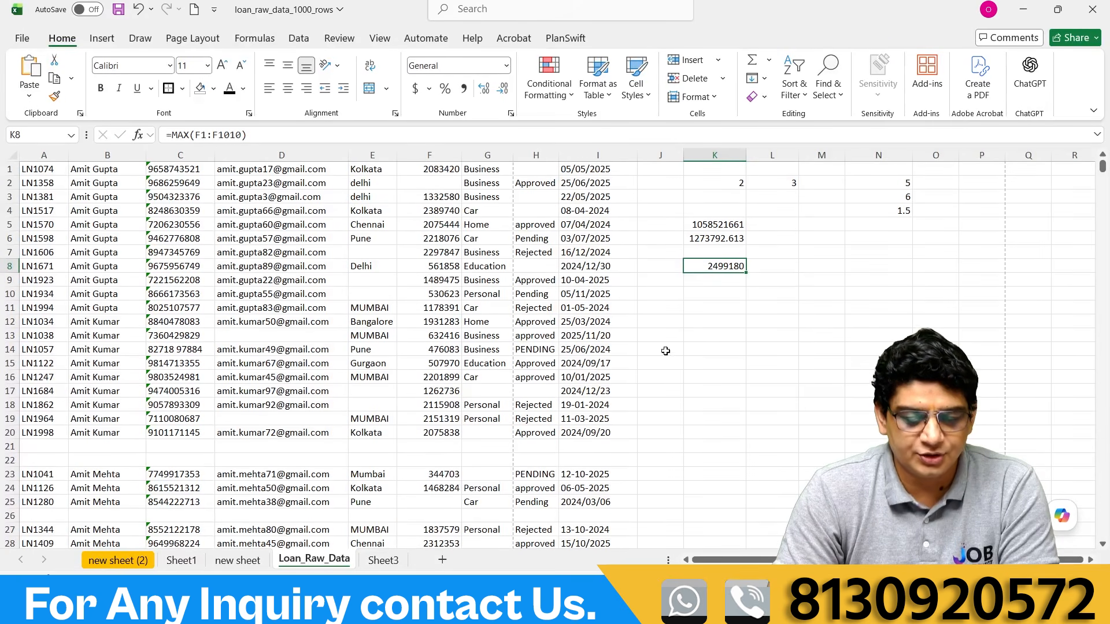
Find the smallest loan amount in cell K10 with =MIN(F1:F1010), and review the formulas in K10, K6 and K5.
left_click(718, 294)
type("=m")
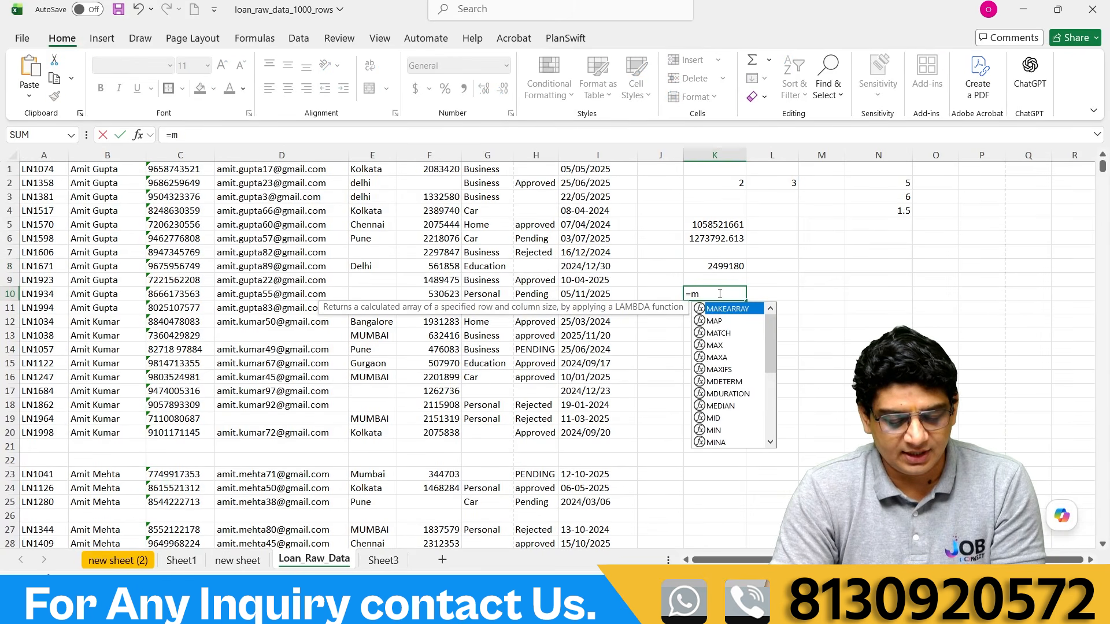
type("in(")
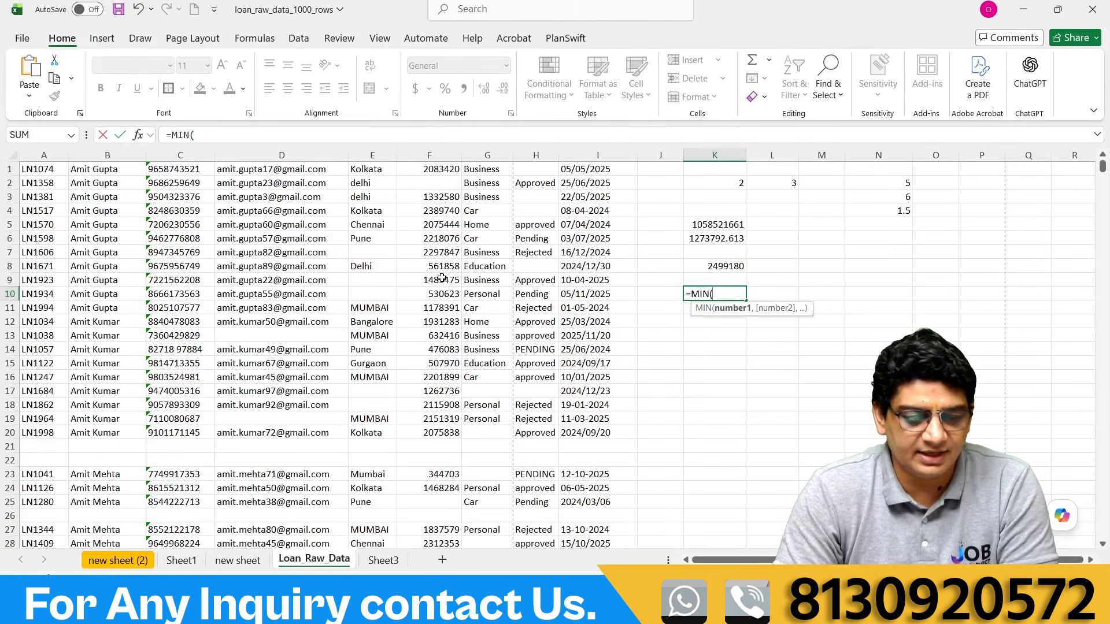
left_click_drag(422, 175, 454, 488)
left_click(267, 136)
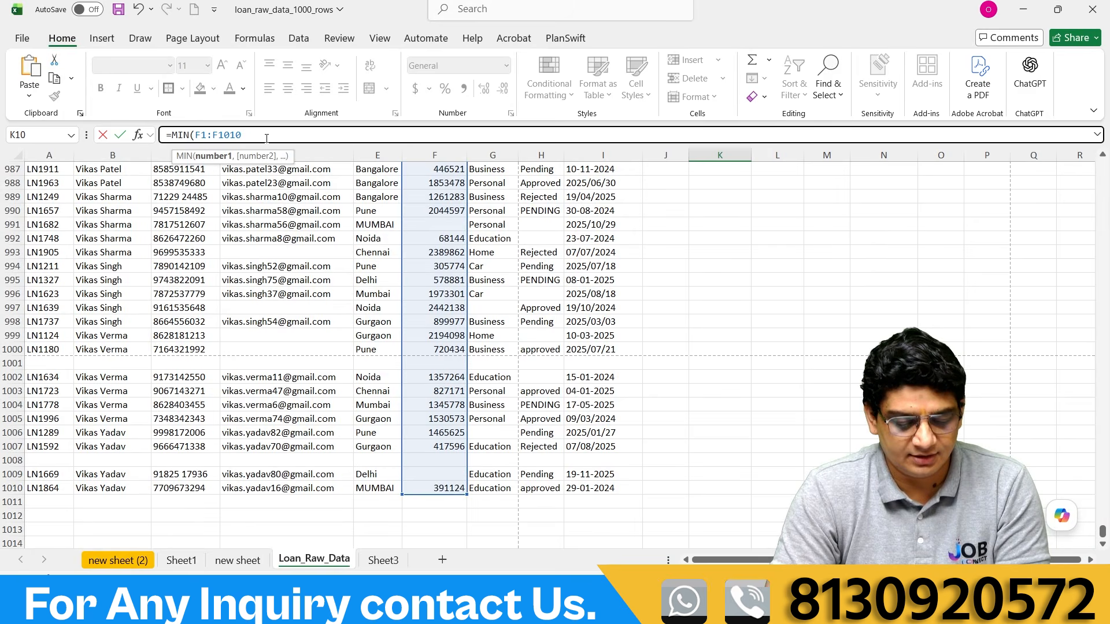
key("Return")
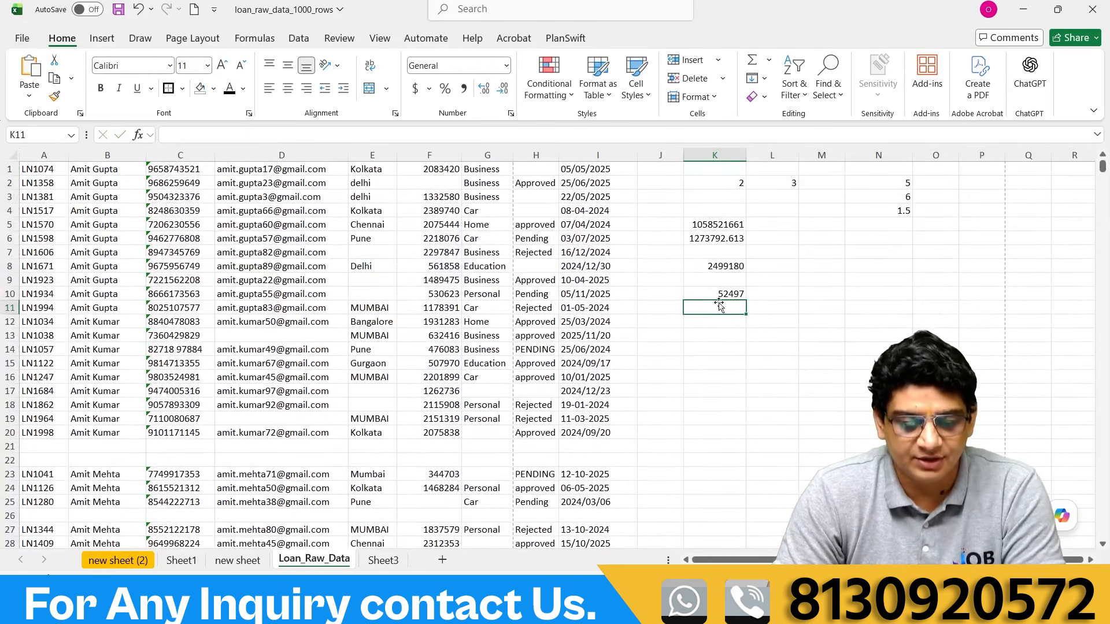
left_click(714, 291)
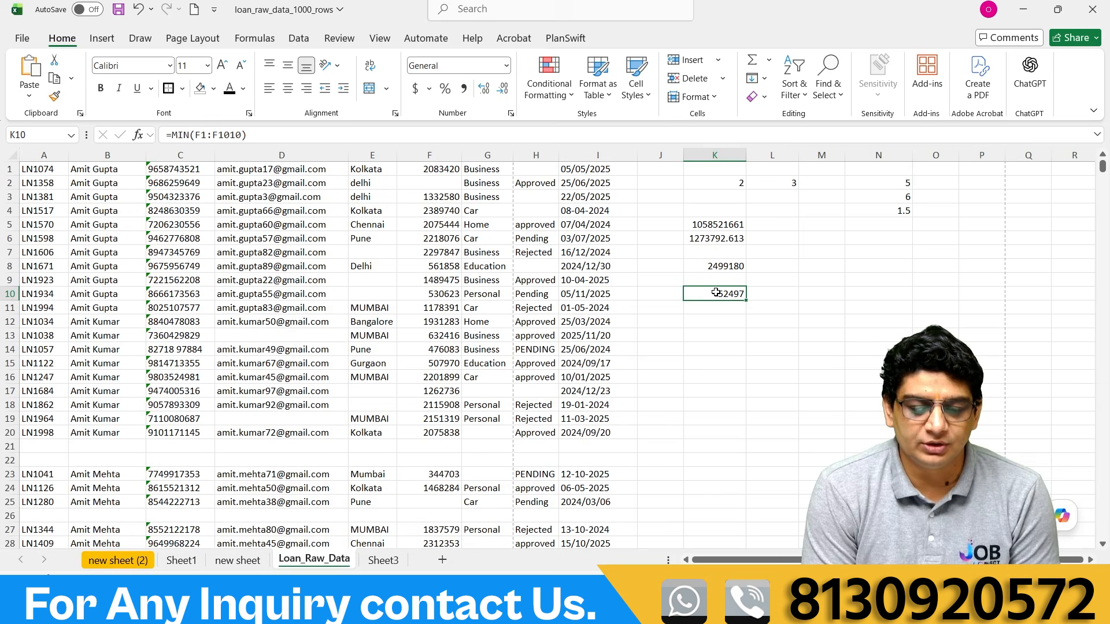
left_click(726, 238)
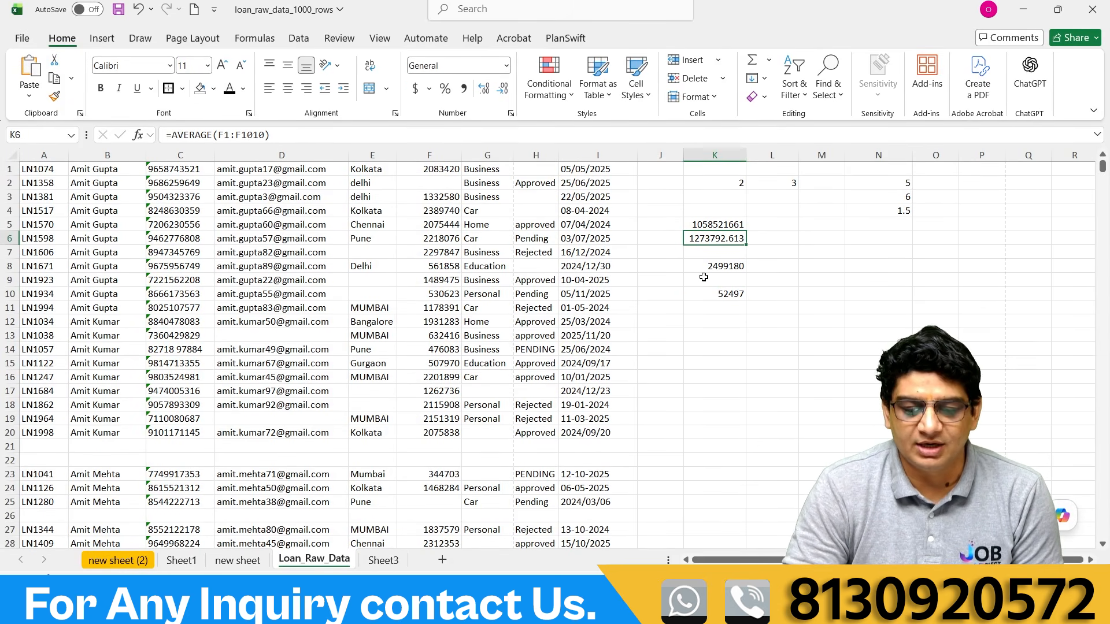
left_click(715, 225)
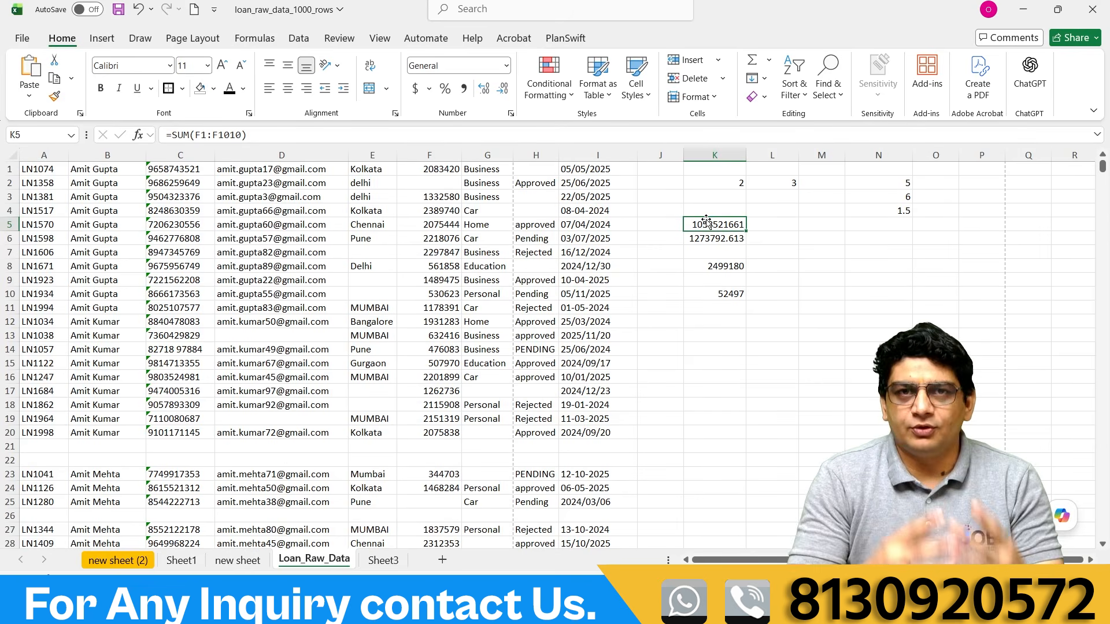
left_click(774, 307)
type("=")
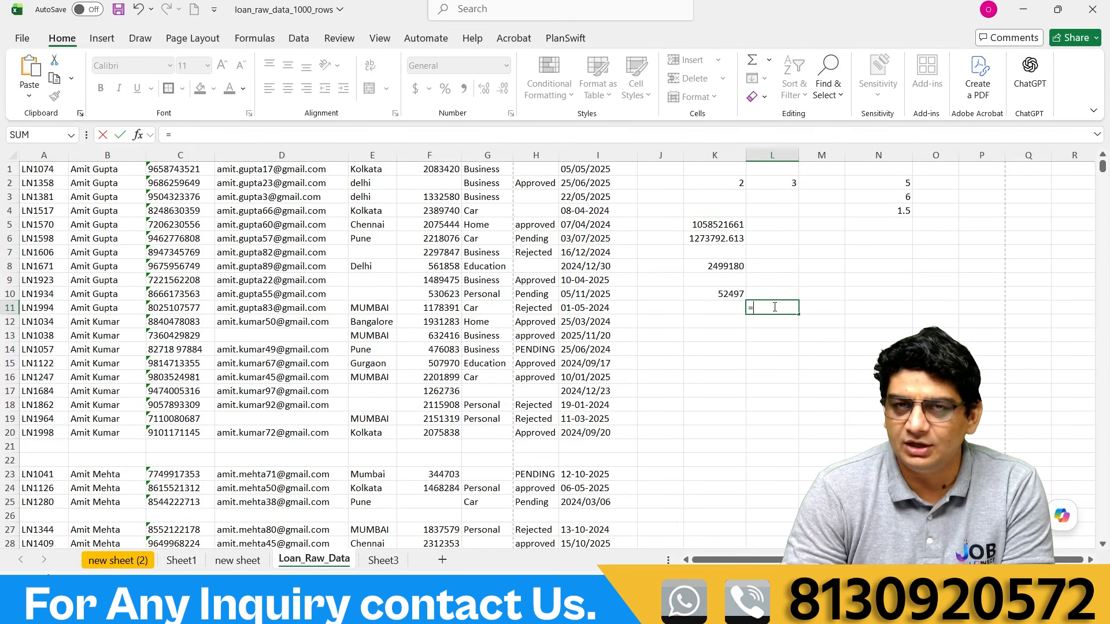
key("Escape")
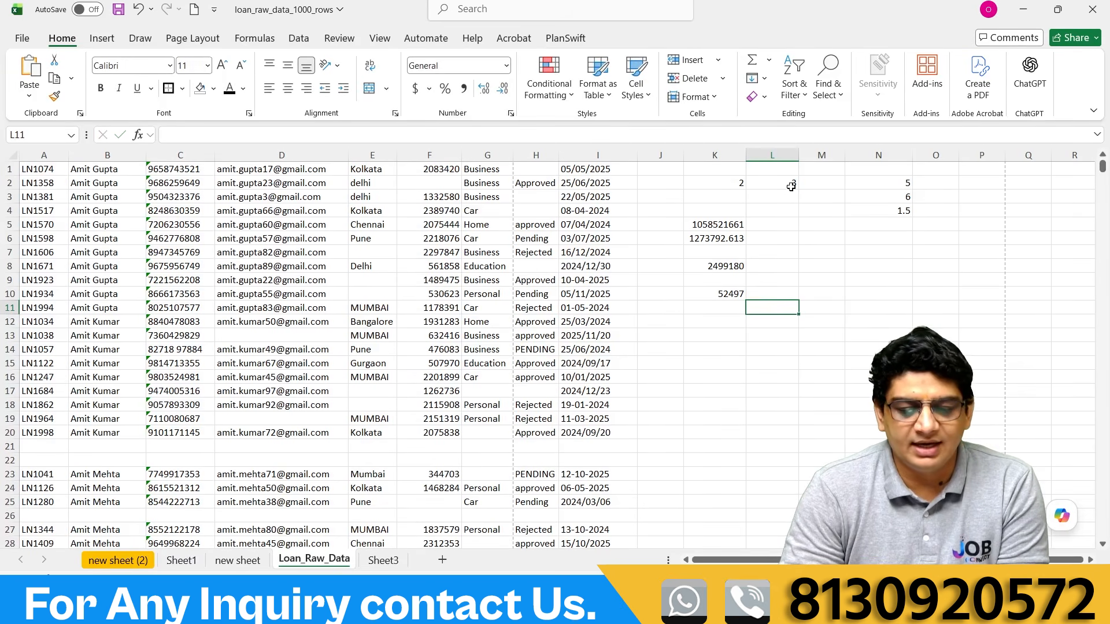
Enter 2+3 without an equals sign in cell L4, check the entry, and clear the cell.
left_click(775, 213)
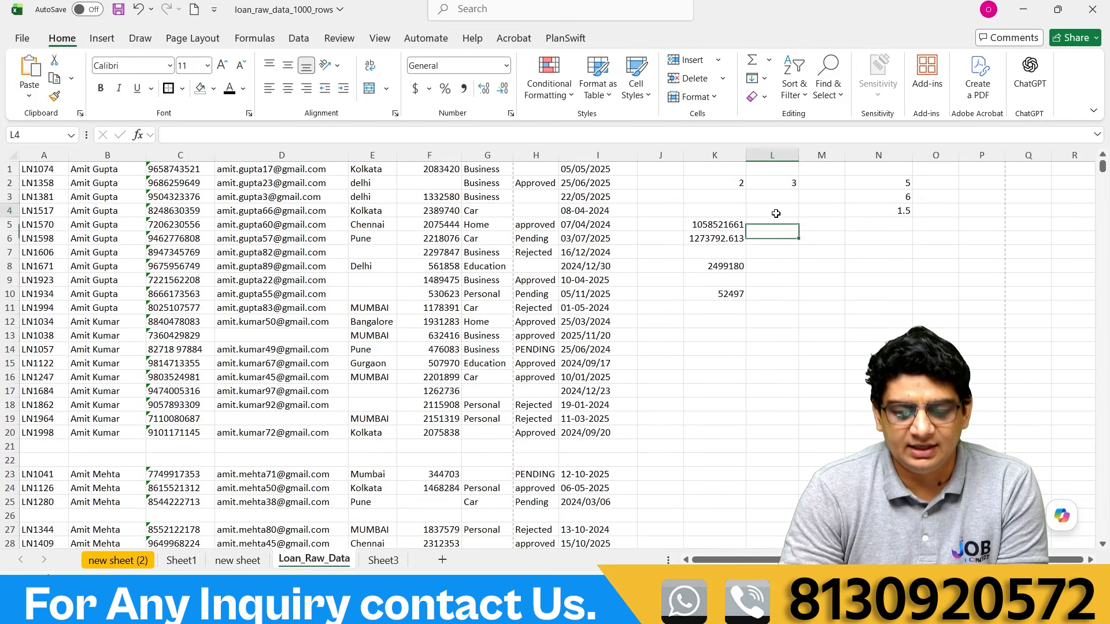
left_click(729, 179)
left_click(768, 207)
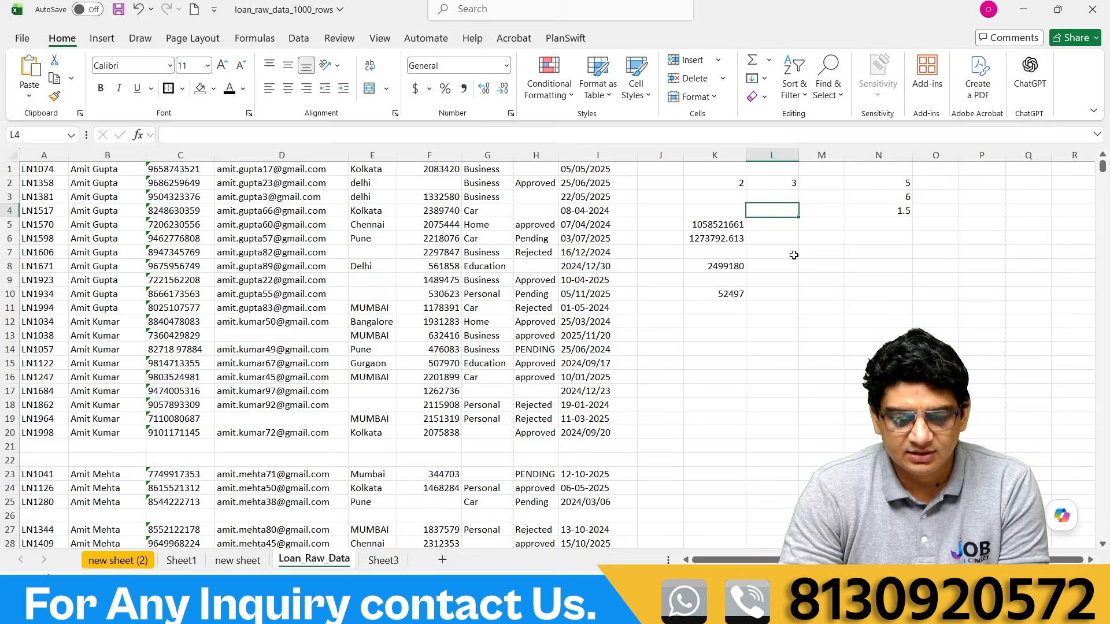
type("2+3")
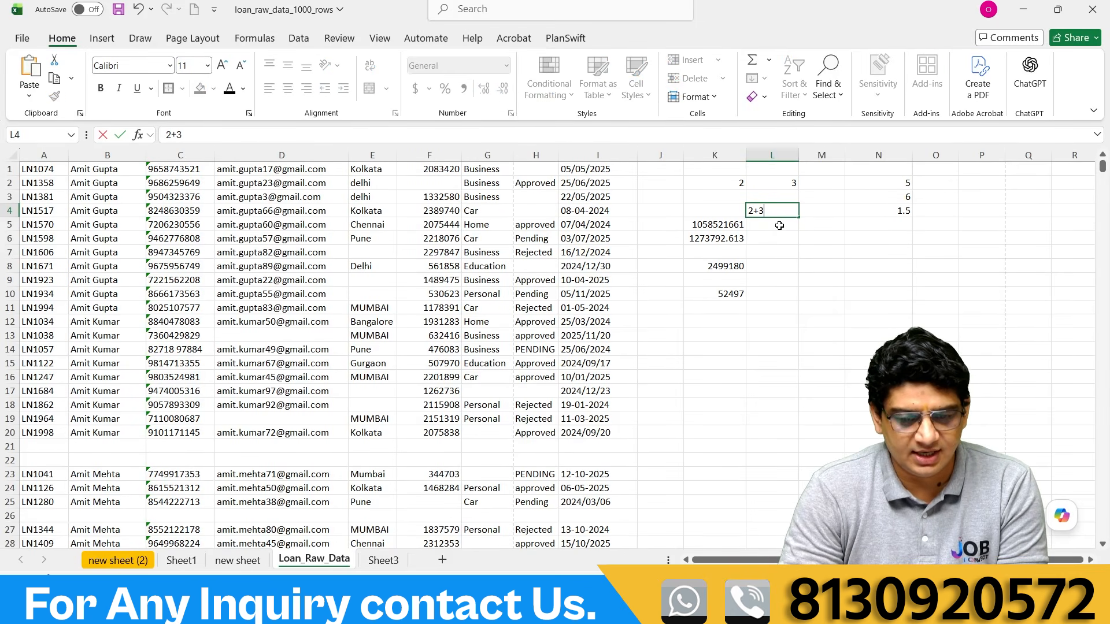
key("Return")
left_click(777, 206)
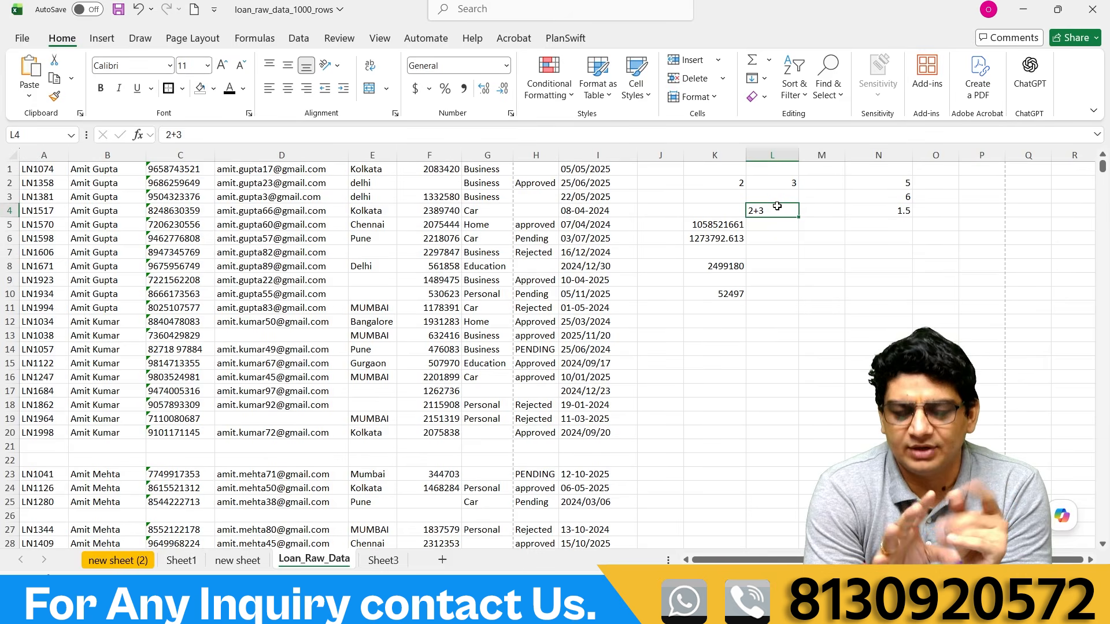
key("Delete")
Add the two numbers in cell L4 with the formula =2+3, and check the formula.
type("=")
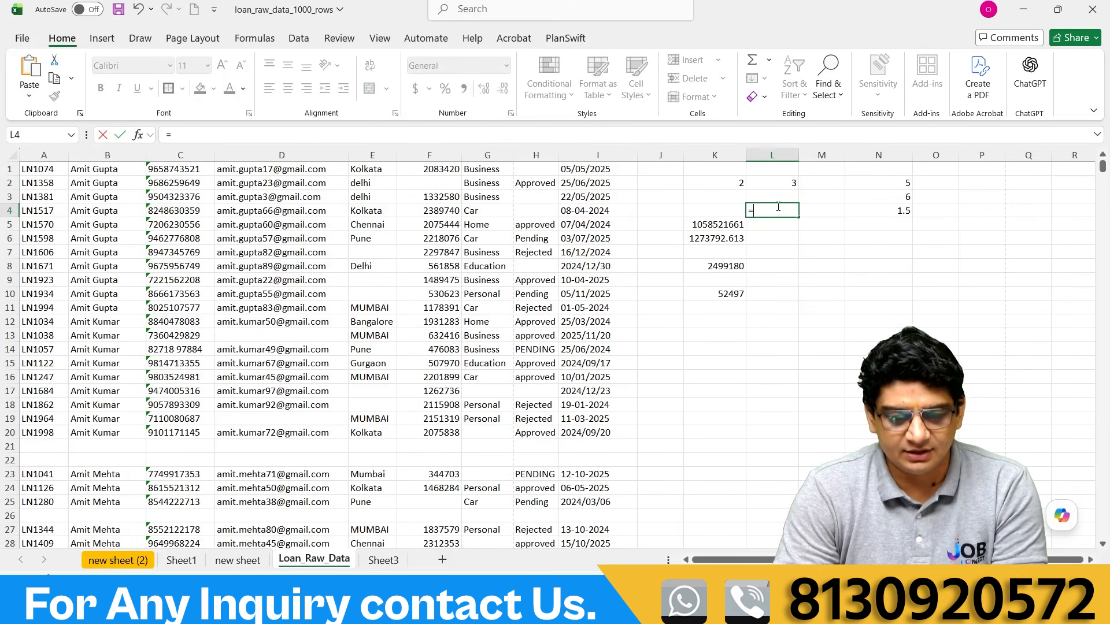
type("2+")
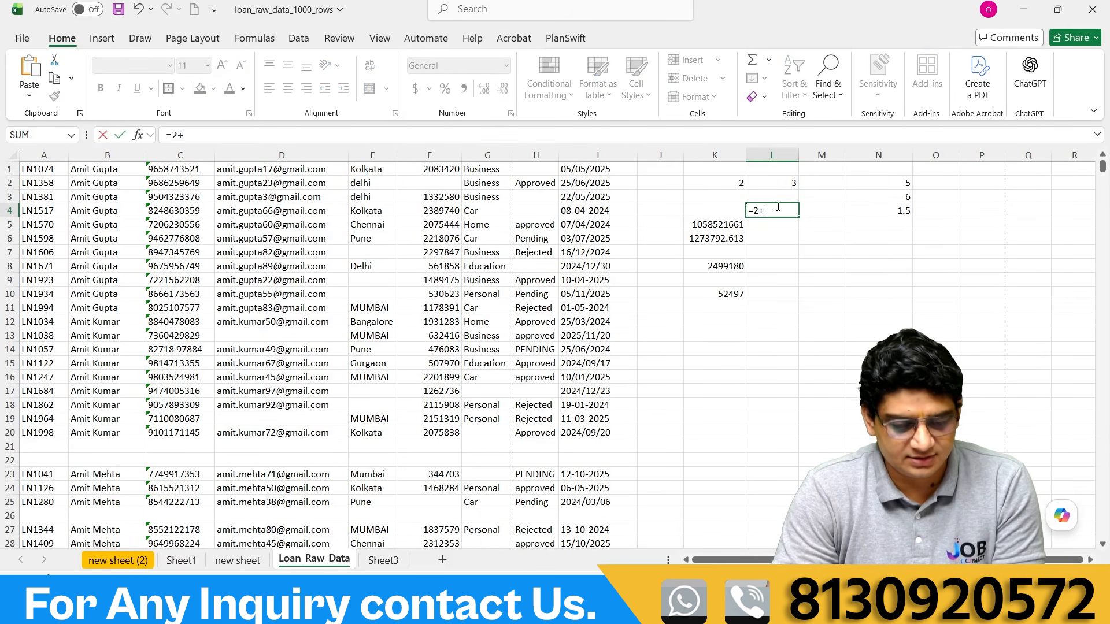
type("3")
key("Return")
left_click(788, 209)
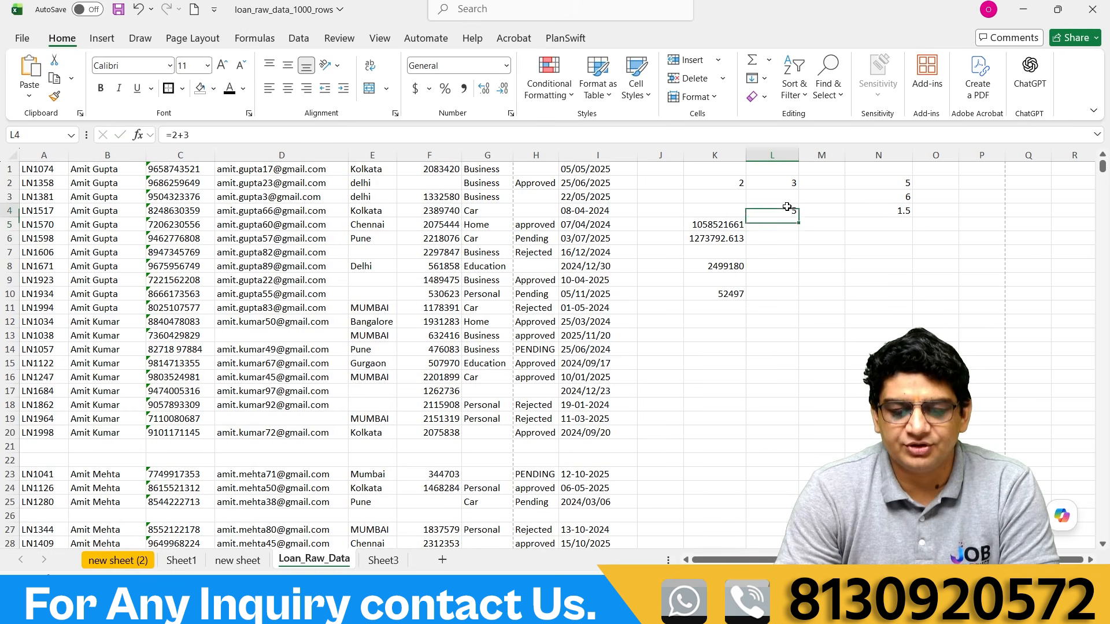